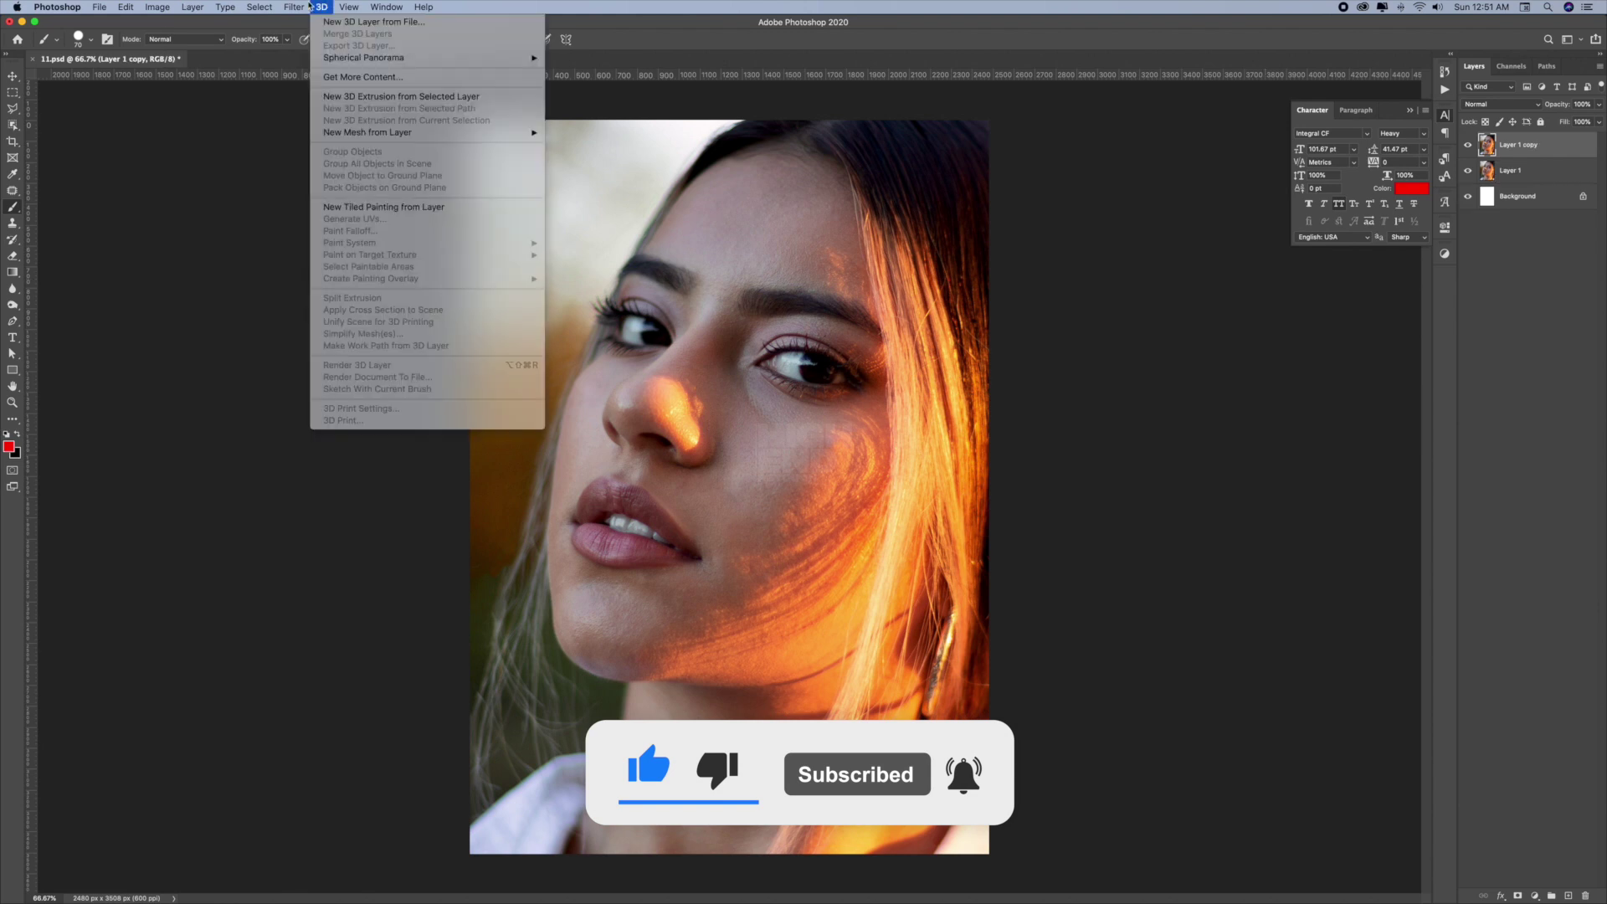
- Select Layer 2 and launch the Camera Raw filter on it
{"action": "key", "text": "alt+bracketright"}
{"action": "left_click", "coordinate": [293, 6]}
- In Camera Raw, lower Noise Reduction to 34 and lift the tone-curve highlights
{"action": "left_click", "coordinate": [344, 84]}
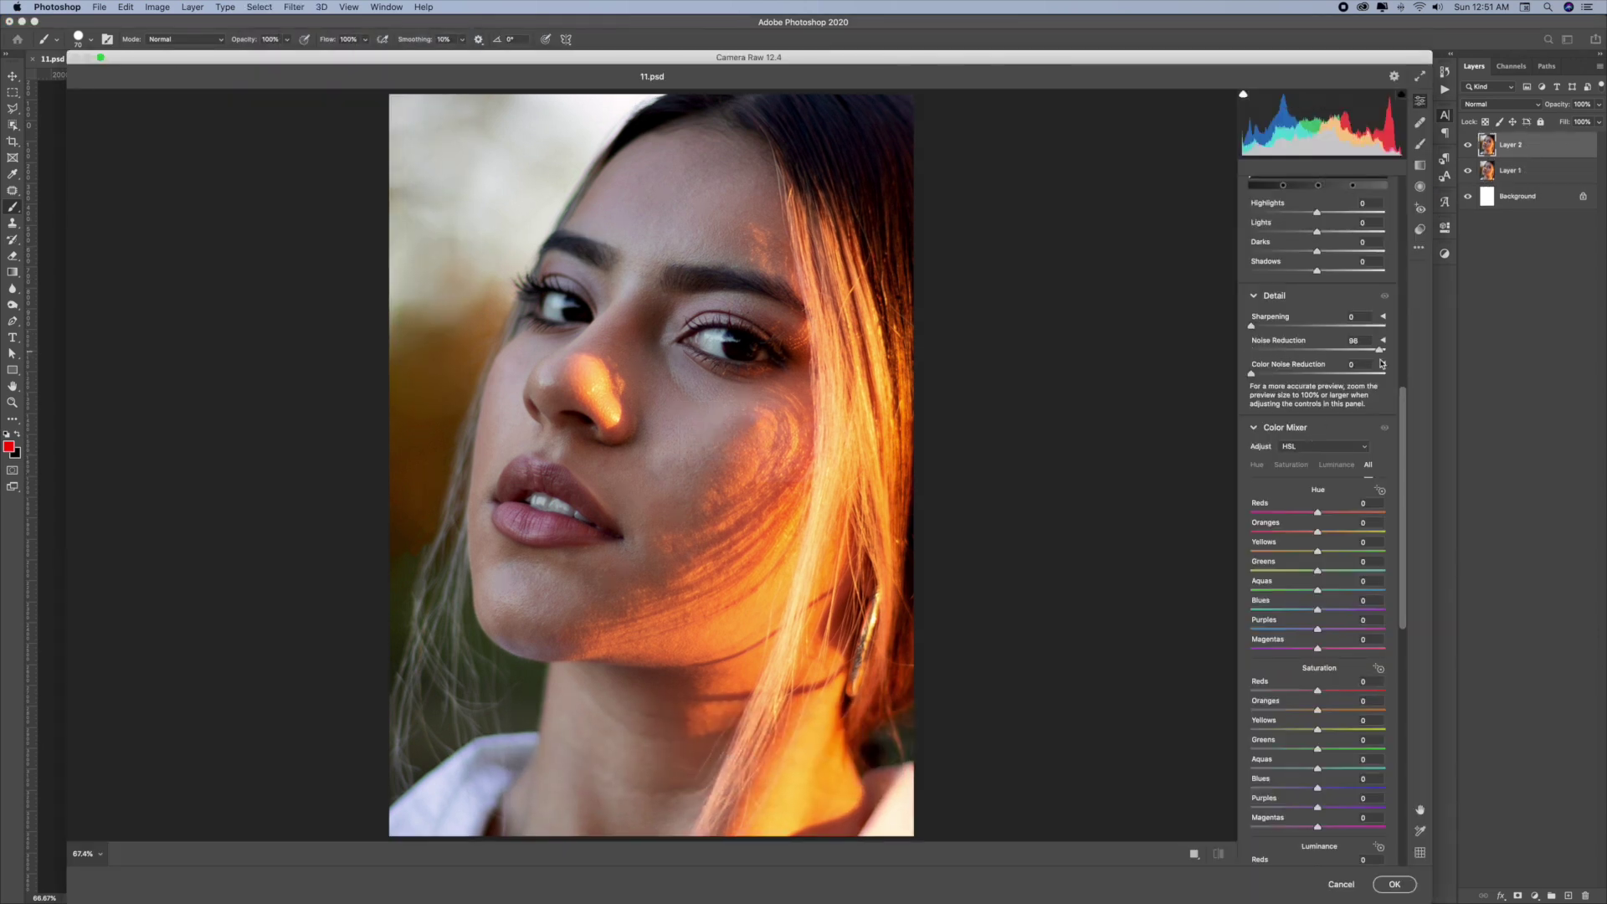
{"action": "left_click_drag", "start_coordinate": [1321, 360], "coordinate": [1299, 356]}
{"action": "scroll", "coordinate": [1327, 216], "scroll_direction": "down", "scroll_amount": 1}
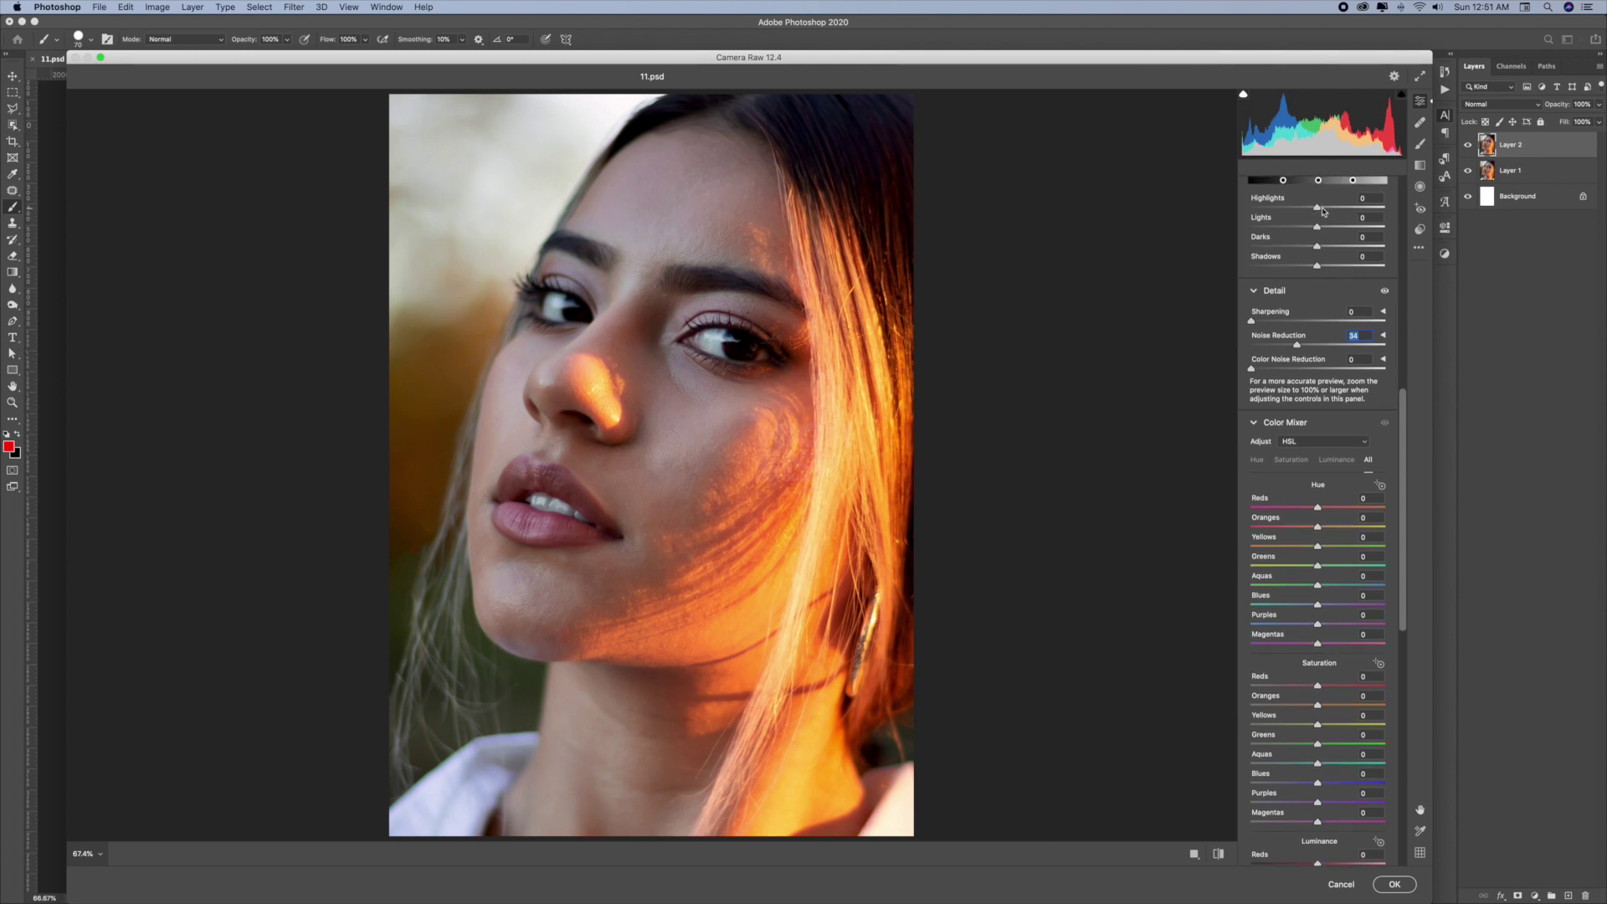
{"action": "mouse_move", "coordinate": [1321, 208]}
{"action": "left_mouse_down"}
{"action": "mouse_move", "coordinate": [1326, 246]}
{"action": "mouse_move", "coordinate": [1307, 266]}
{"action": "left_mouse_up"}
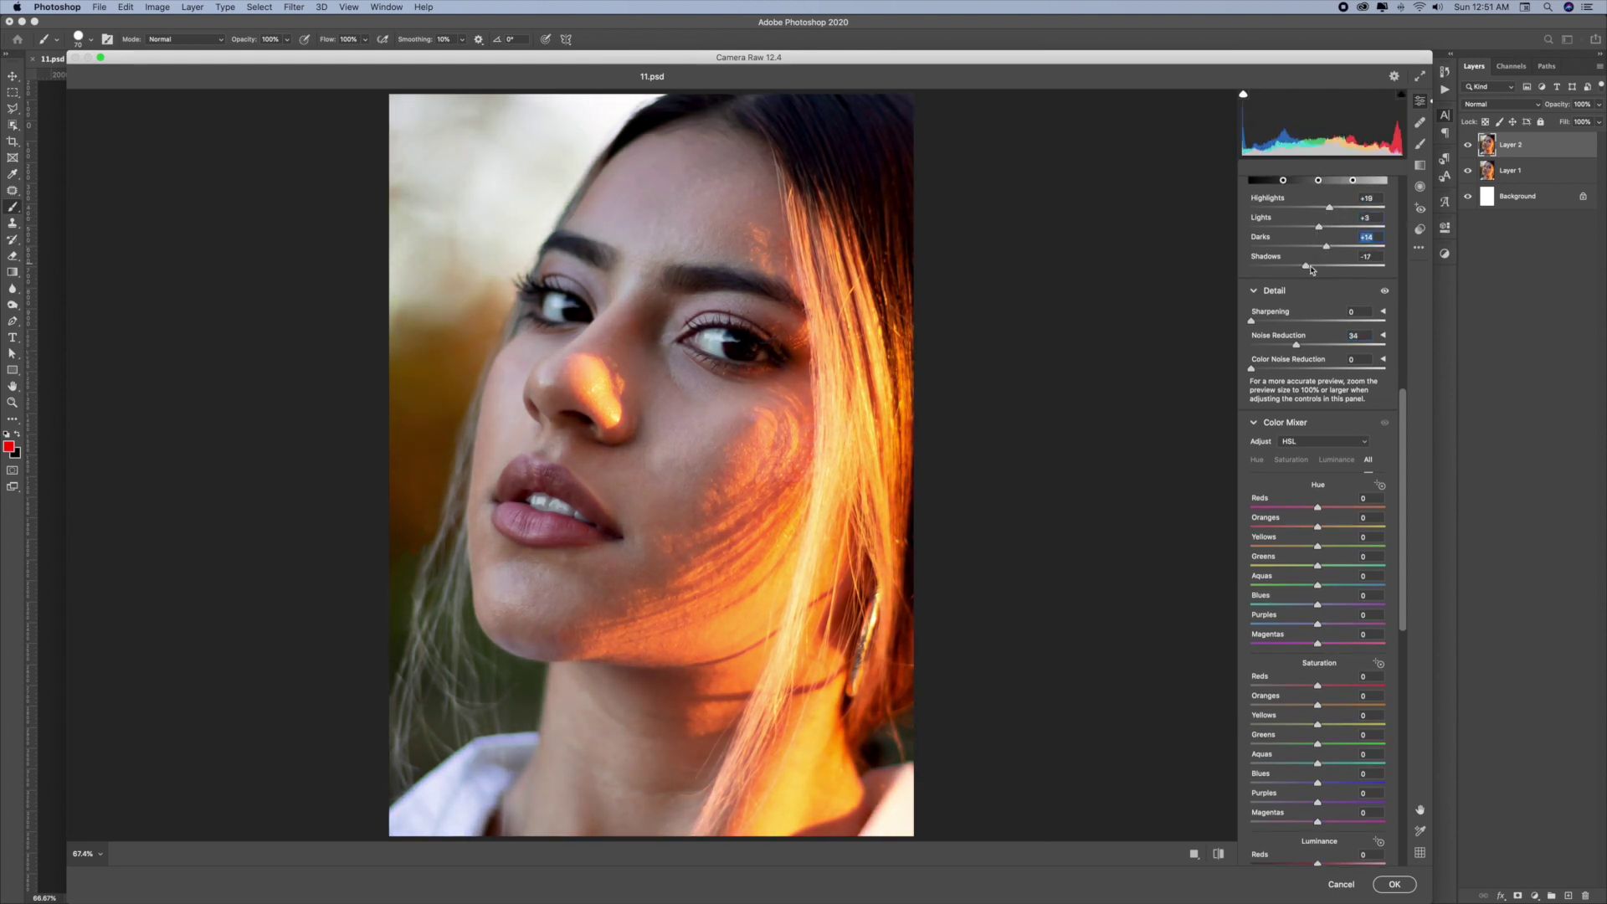
- Boost red, orange and yellow saturation, tweak luminance, set Temperature -14, and apply
{"action": "scroll", "coordinate": [1327, 502], "scroll_direction": "down", "scroll_amount": 5}
{"action": "mouse_move", "coordinate": [1318, 568]}
{"action": "left_mouse_down"}
{"action": "mouse_move", "coordinate": [1339, 570]}
{"action": "mouse_move", "coordinate": [1337, 548]}
{"action": "mouse_move", "coordinate": [1350, 587]}
{"action": "mouse_move", "coordinate": [1336, 587]}
{"action": "left_mouse_up"}
{"action": "mouse_move", "coordinate": [1318, 726]}
{"action": "left_mouse_down"}
{"action": "mouse_move", "coordinate": [1333, 726]}
{"action": "mouse_move", "coordinate": [1311, 745]}
{"action": "left_mouse_up"}
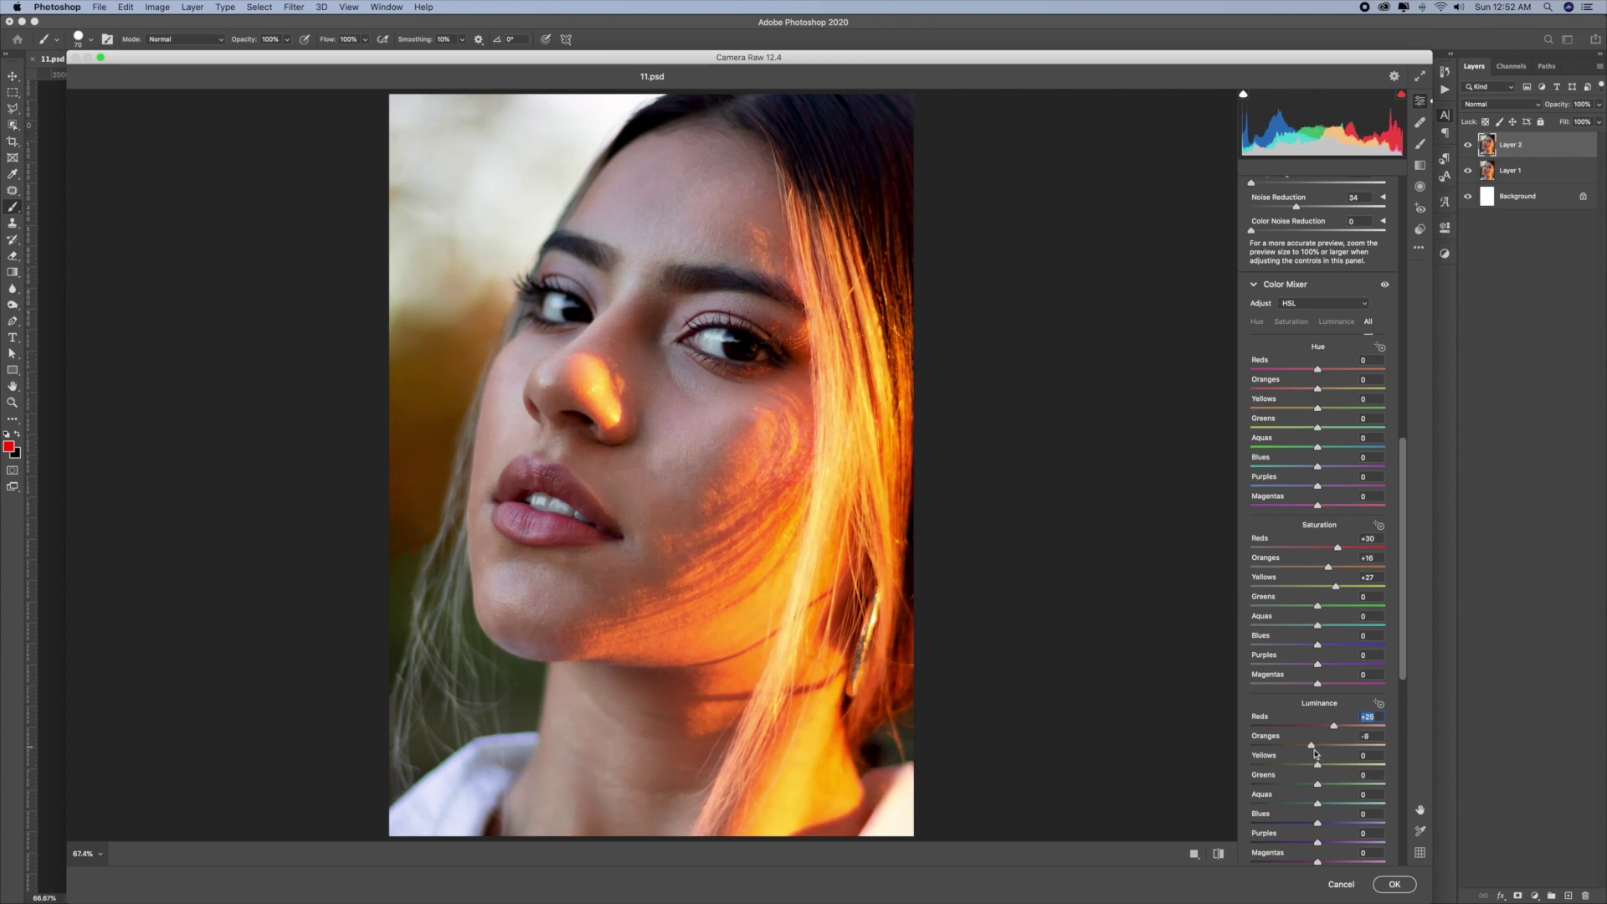
{"action": "scroll", "coordinate": [1314, 753], "scroll_direction": "up", "scroll_amount": 10}
{"action": "left_click_drag", "start_coordinate": [1318, 287], "coordinate": [1313, 287]}
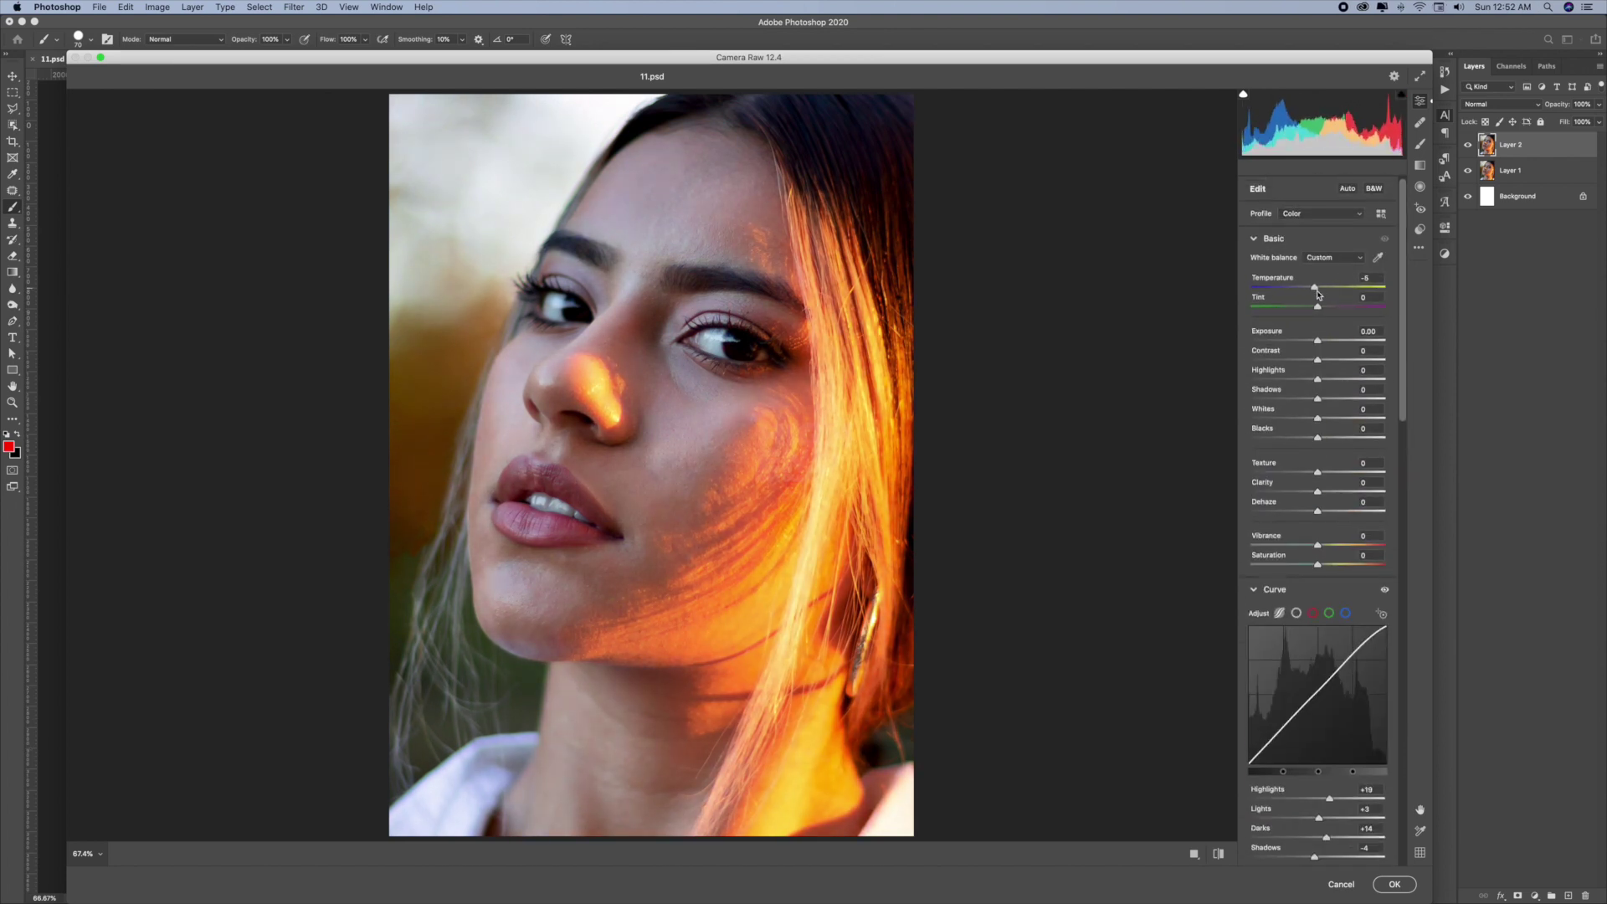
{"action": "left_click", "coordinate": [1377, 882]}
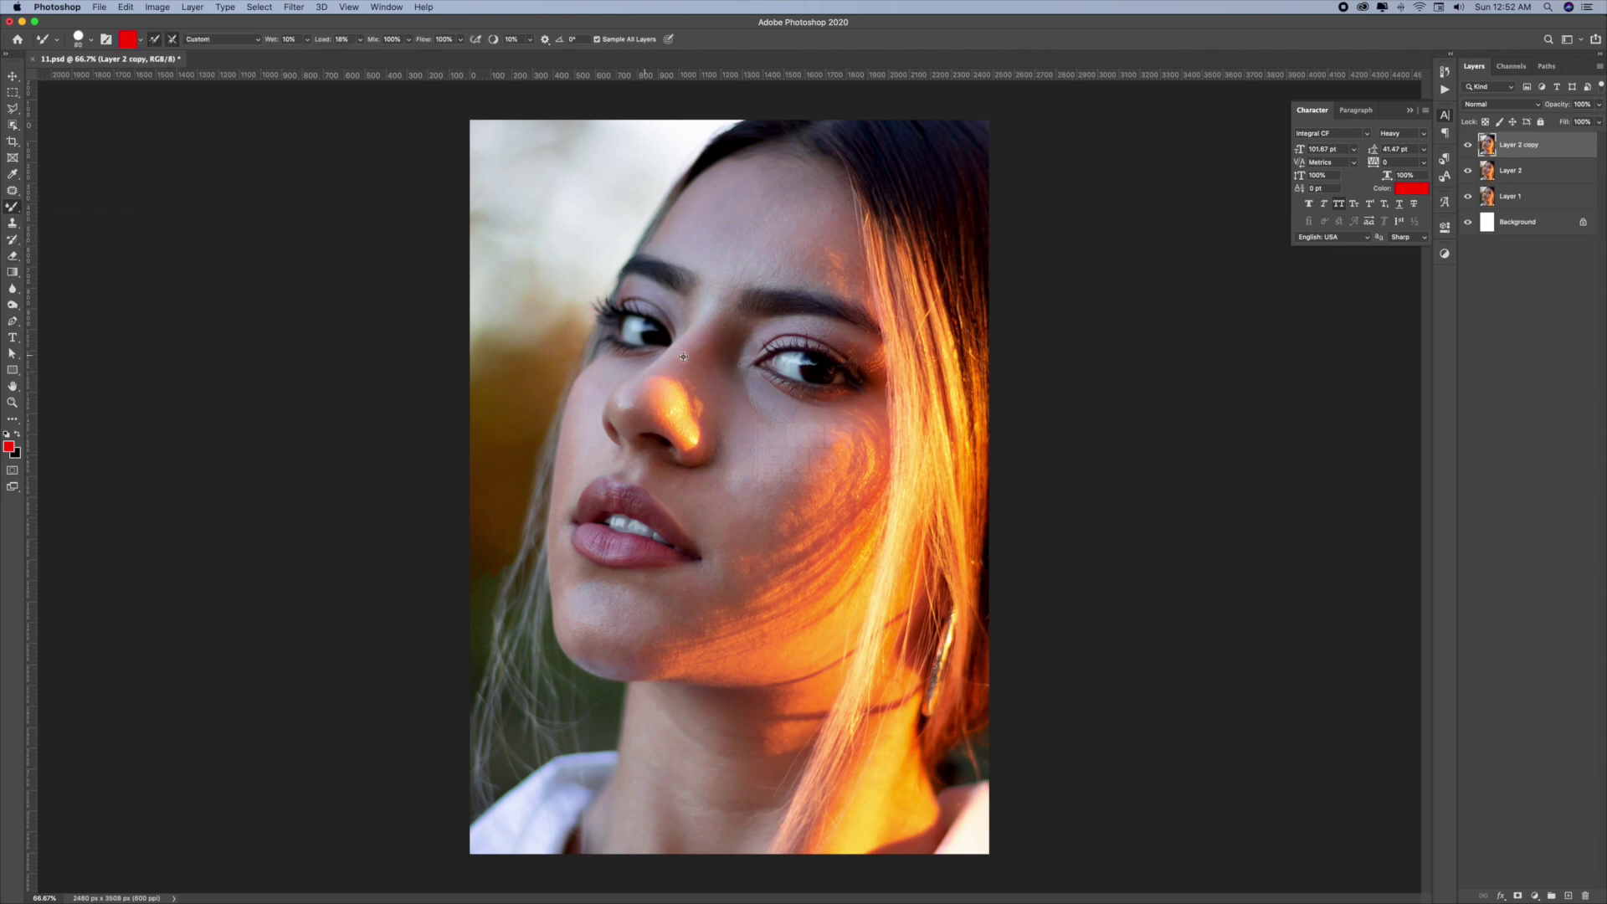
- Set up a larger white Mixer Brush and fit the whole portrait on screen
{"action": "scroll", "coordinate": [683, 356], "scroll_direction": "up", "scroll_amount": 5}
{"action": "scroll", "coordinate": [706, 298], "scroll_direction": "up", "scroll_amount": 5}
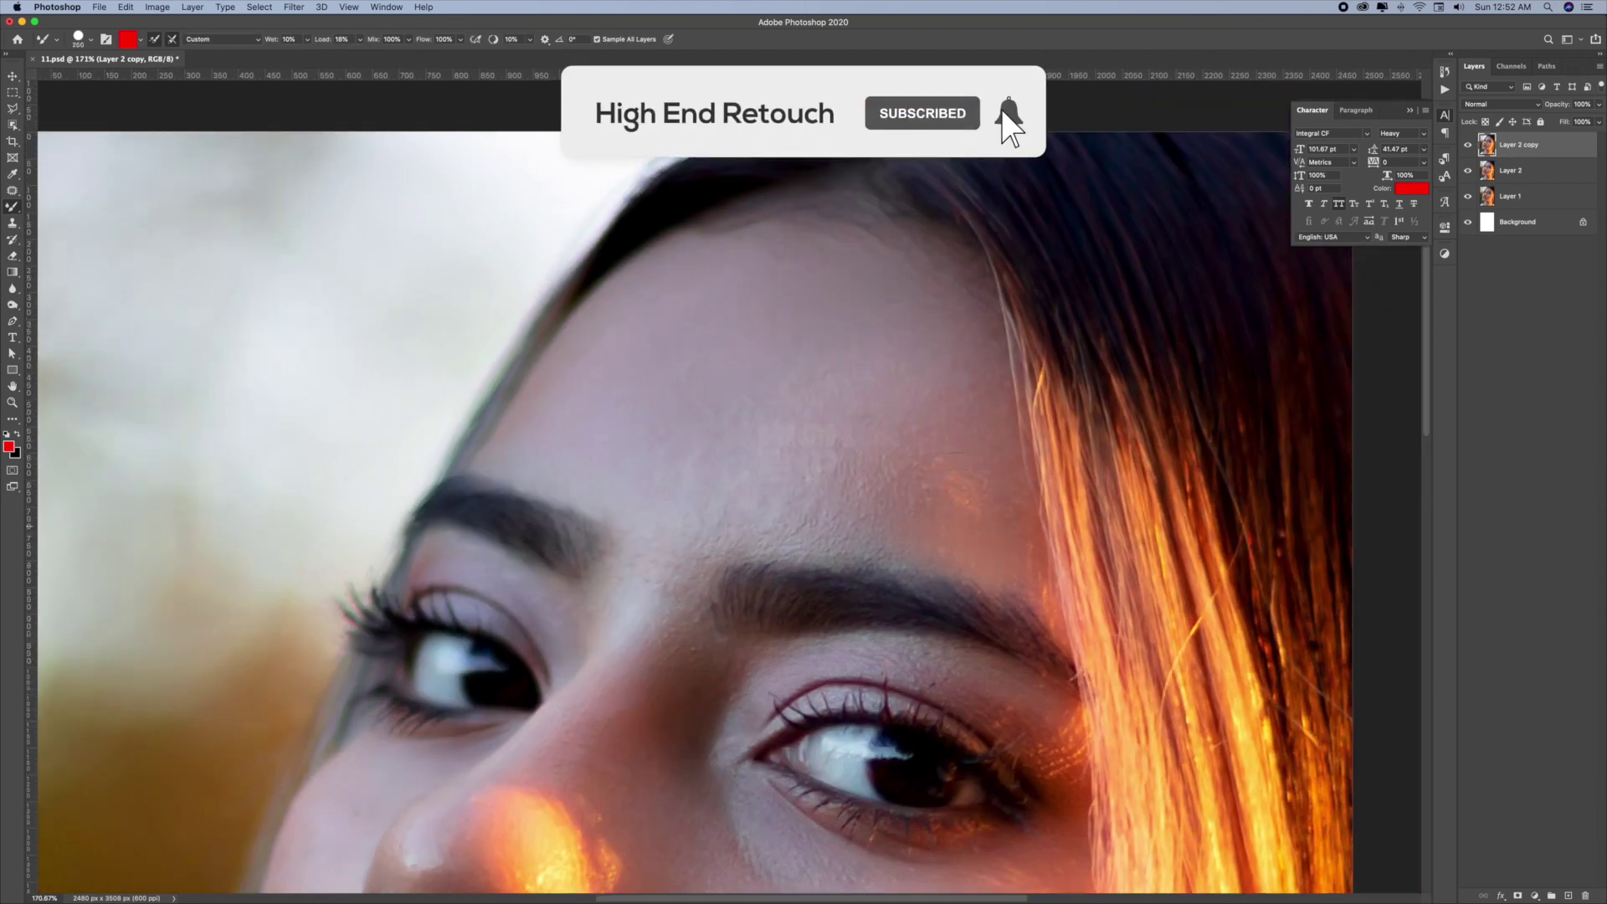
{"action": "key", "text": "bracketright"}
{"action": "key", "text": "bracketright"}
{"action": "key", "text": "bracketright"}
{"action": "key", "text": "d"}
{"action": "key", "text": "x"}
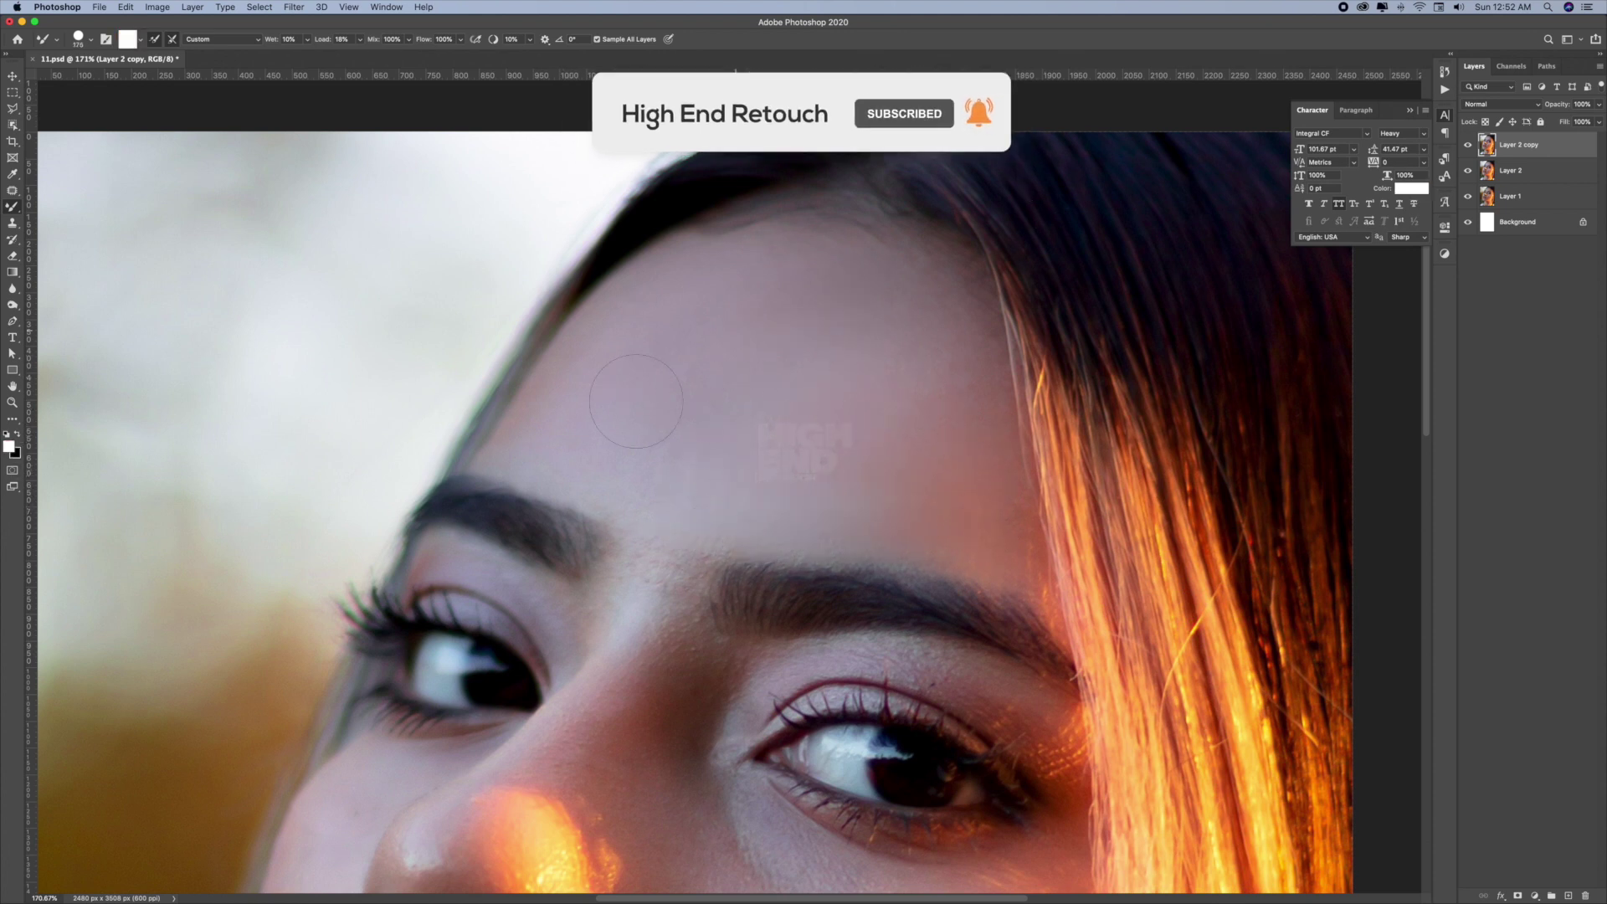
{"action": "key", "text": "ctrl+0"}
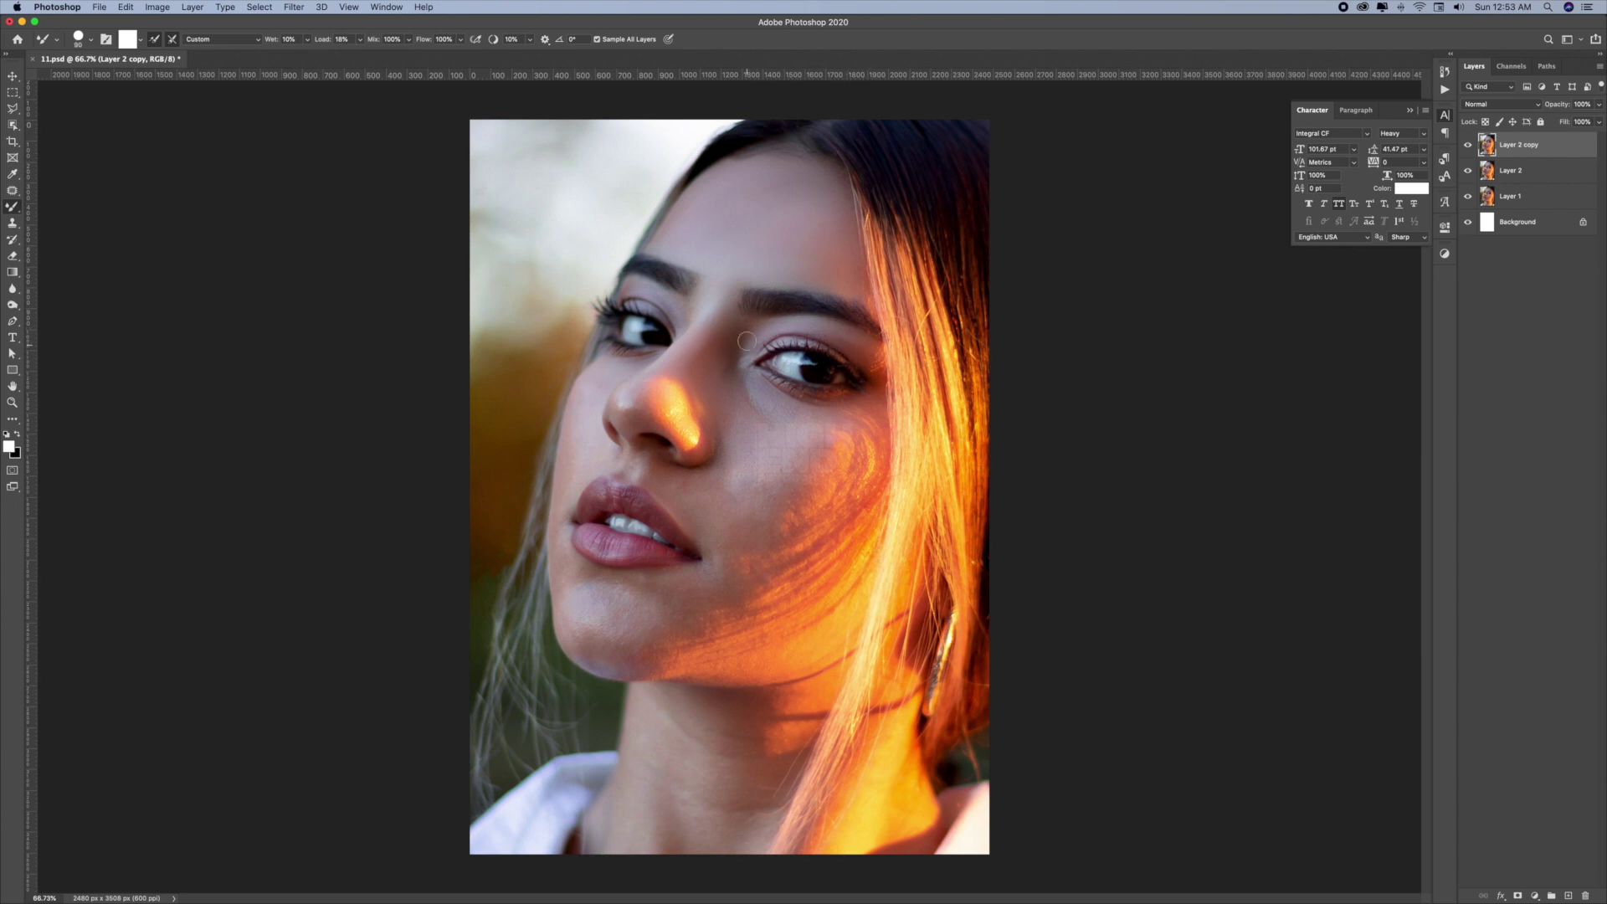
- Blend the face skin smooth while resizing the brush, then duplicate it as Layer 2 copy 2
{"action": "key", "text": "bracketright"}
{"action": "key", "text": "bracketright"}
{"action": "key", "text": "bracketright"}
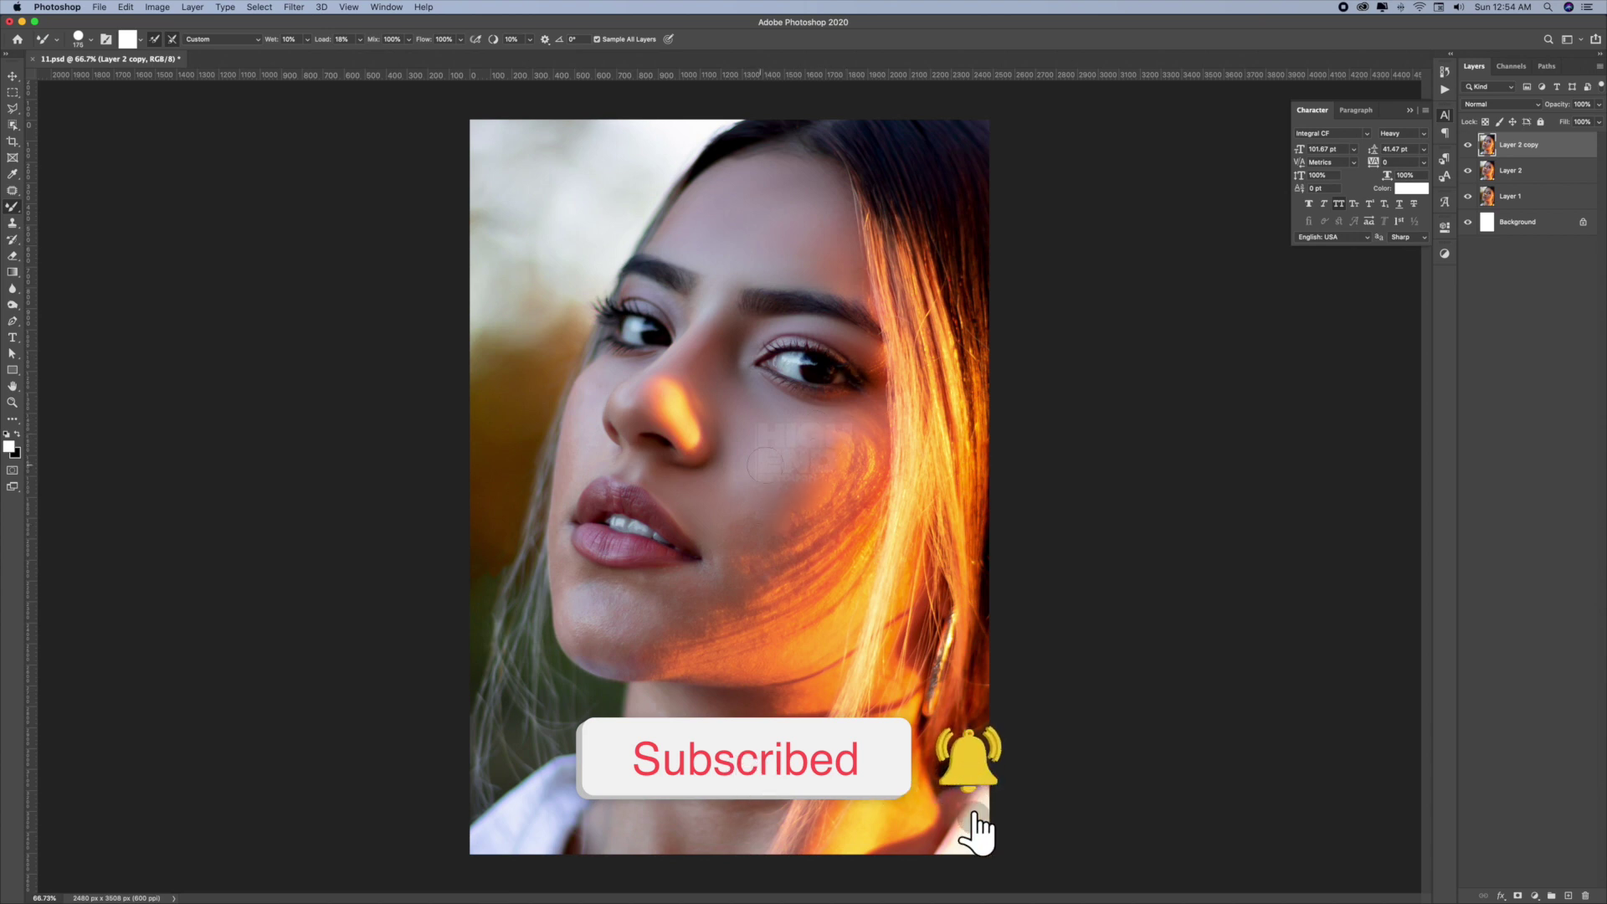
{"action": "key", "text": "bracketleft"}
{"action": "key", "text": "bracketleft"}
{"action": "key", "text": "bracketleft"}
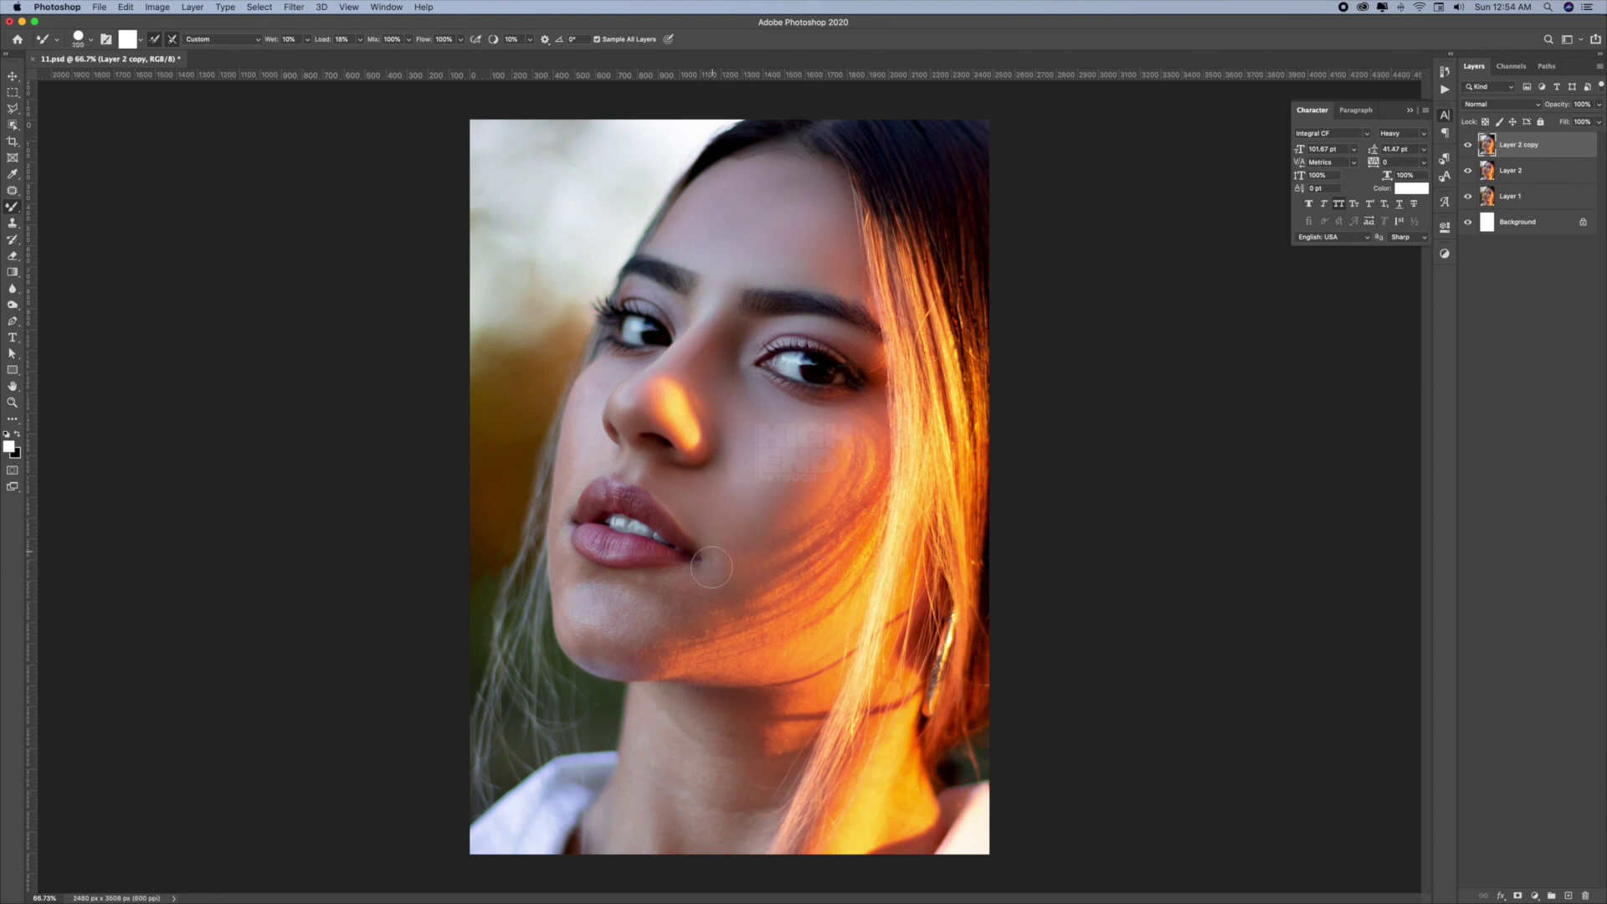
{"action": "key", "text": "bracketright"}
{"action": "key", "text": "bracketright"}
{"action": "key", "text": "bracketleft"}
{"action": "key", "text": "bracketleft"}
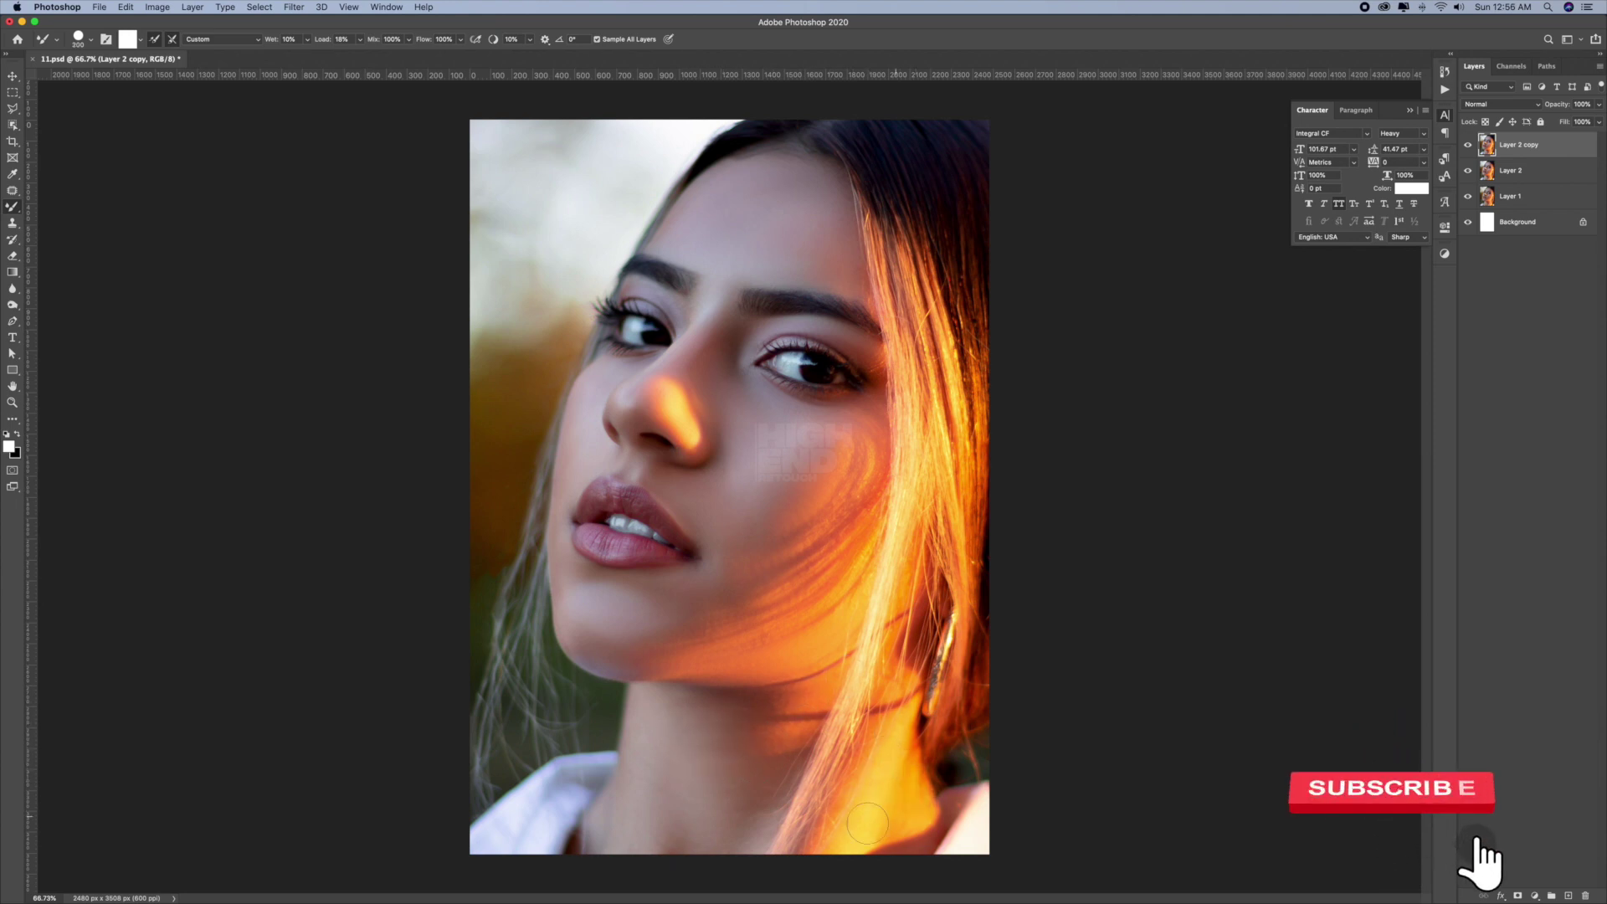
{"action": "key", "text": "super+j"}
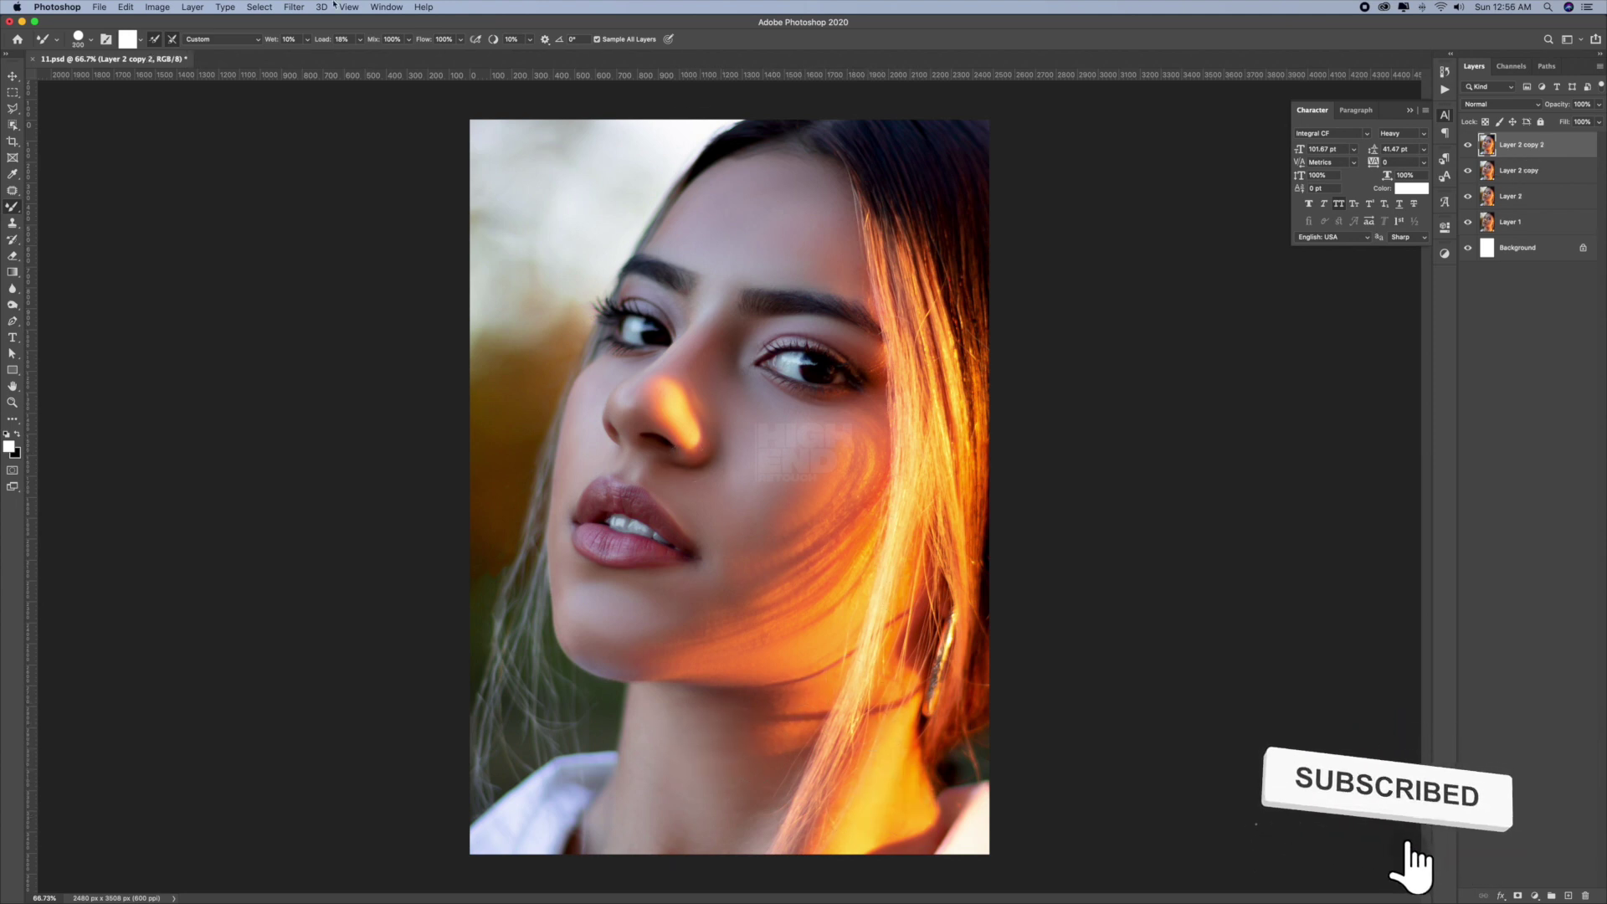
- Apply the Stylize > Oil Paint filter to Layer 2 copy 2
{"action": "left_click", "coordinate": [294, 7]}
{"action": "mouse_move", "coordinate": [423, 242]}
{"action": "left_click", "coordinate": [511, 287]}
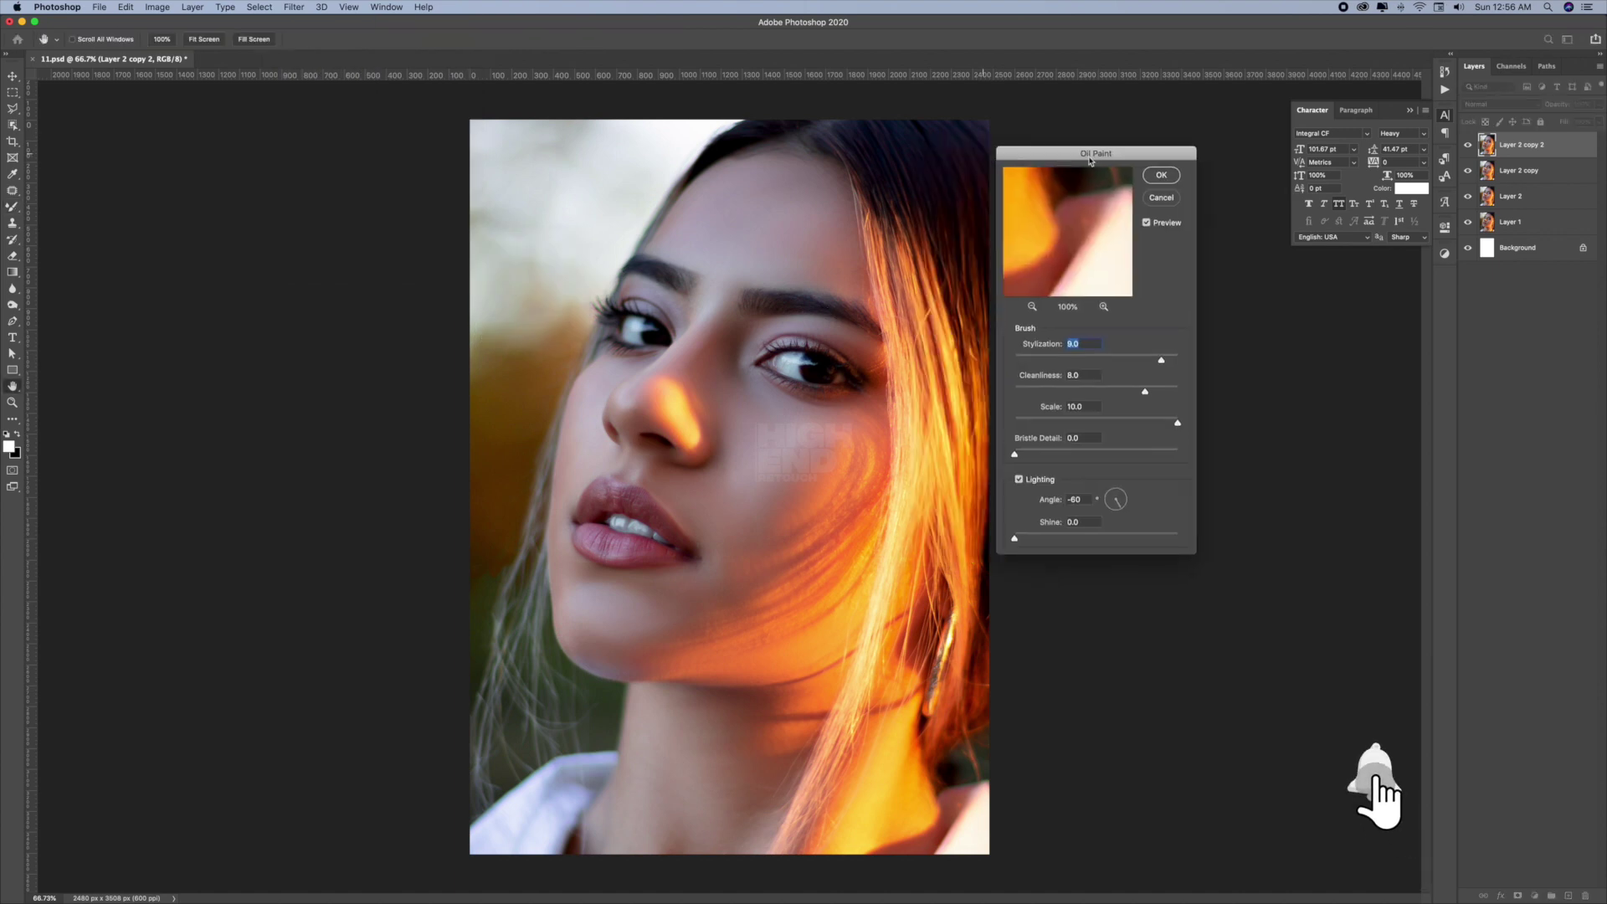
{"action": "key", "text": "Return"}
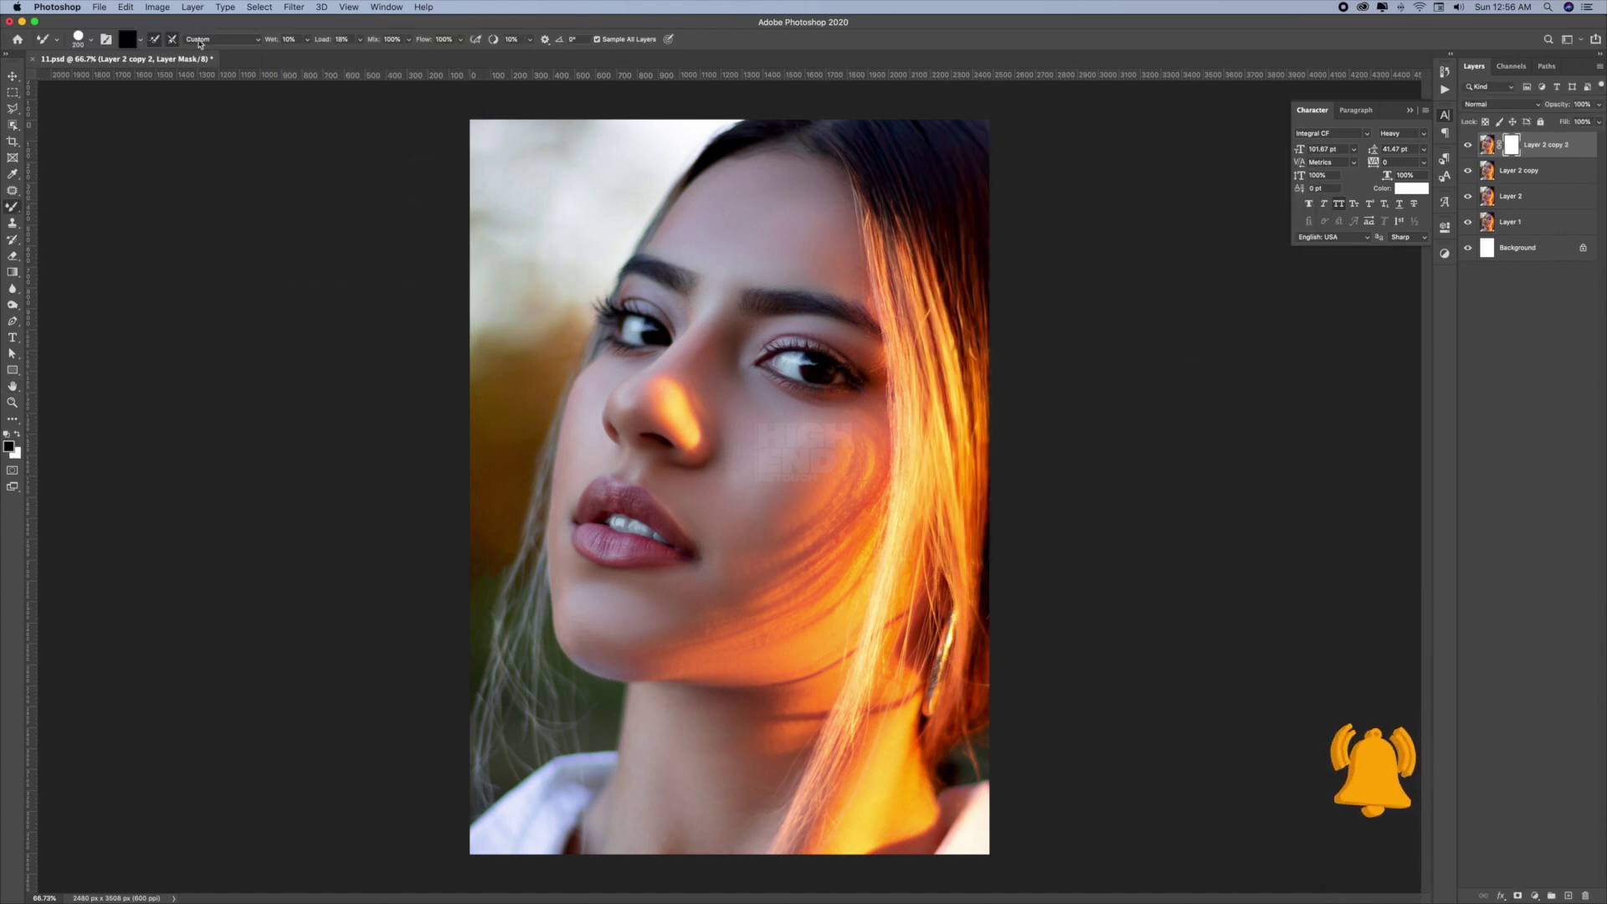
- Add a layer mask and set up a soft round brush at size 500 for masking
{"action": "key", "text": "b"}
{"action": "right_click", "coordinate": [616, 300]}
{"action": "left_click", "coordinate": [657, 457]}
{"action": "left_click", "coordinate": [270, 39]}
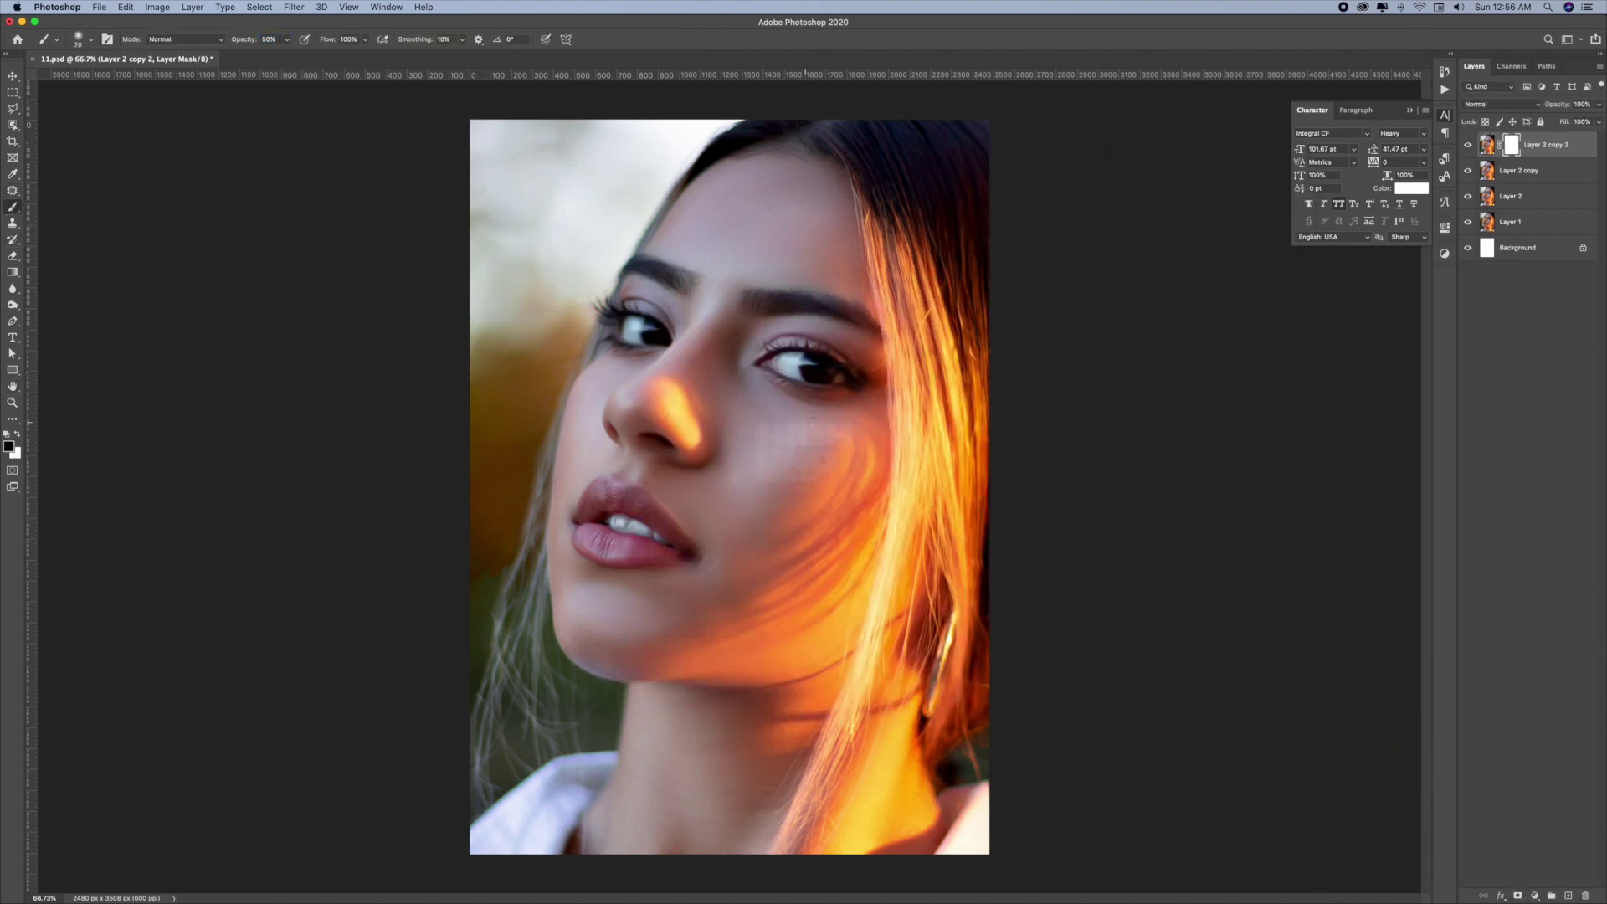
{"action": "key", "text": "bracketright"}
{"action": "key", "text": "bracketright"}
{"action": "key", "text": "bracketright"}
- Stamp visible layers, desaturate, apply High Pass in Overlay mode, and duplicate that layer
{"action": "key", "text": "v"}
{"action": "key", "text": "ctrl+alt+shift+e"}
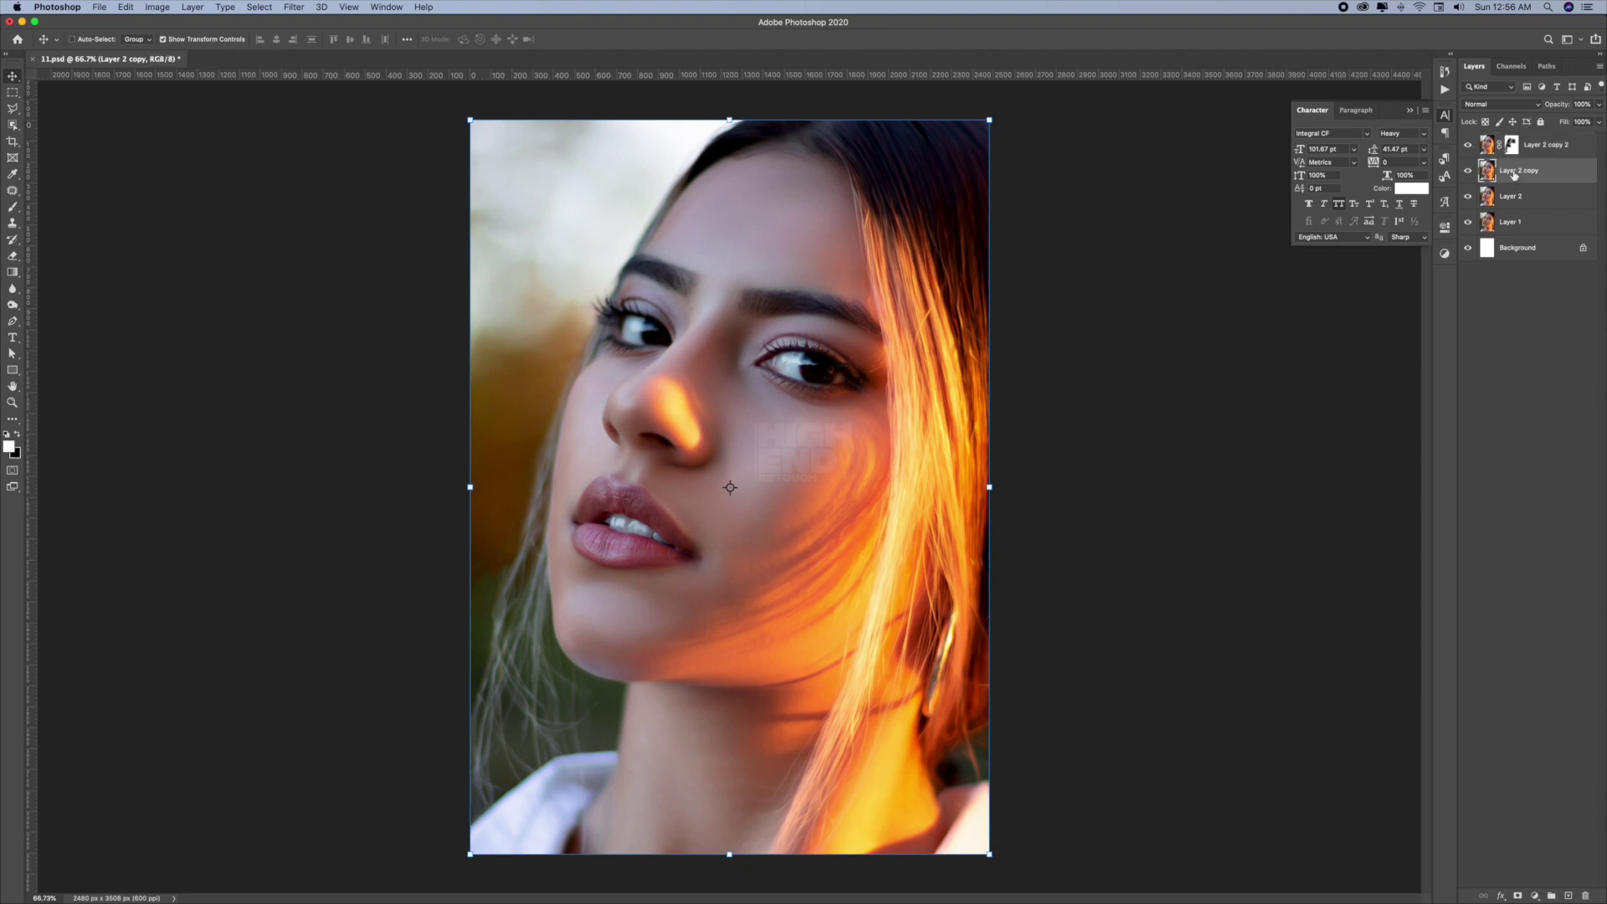
{"action": "key", "text": "ctrl+shift+u"}
{"action": "left_click", "coordinate": [294, 7]}
{"action": "mouse_move", "coordinate": [376, 263]}
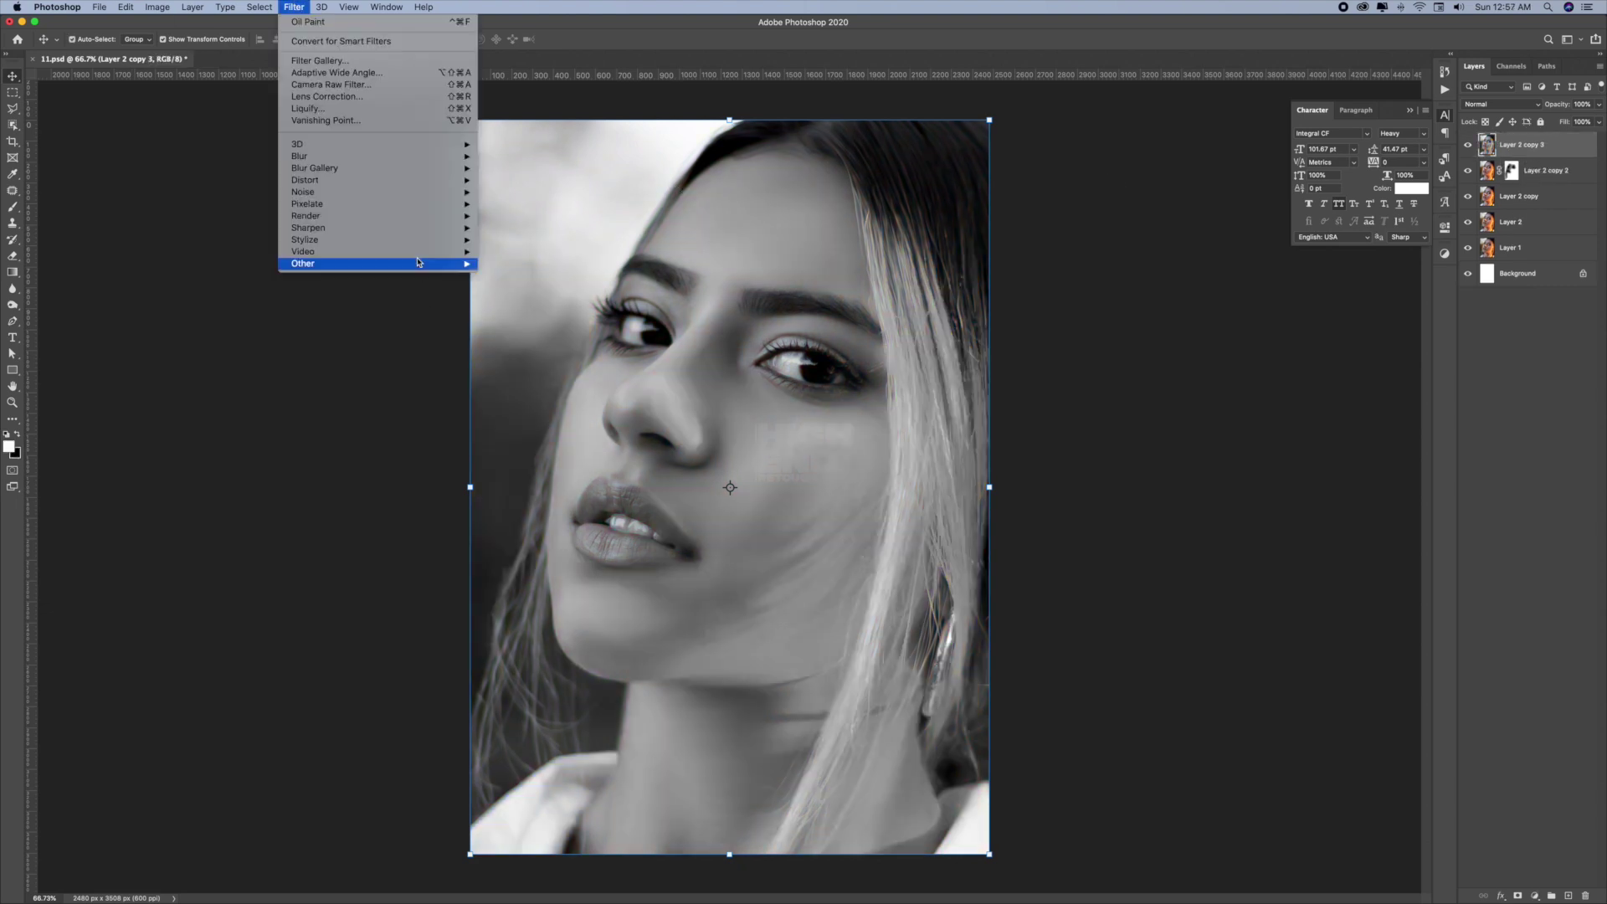
{"action": "left_click", "coordinate": [510, 279]}
{"action": "left_click", "coordinate": [871, 258]}
{"action": "left_click", "coordinate": [1501, 103]}
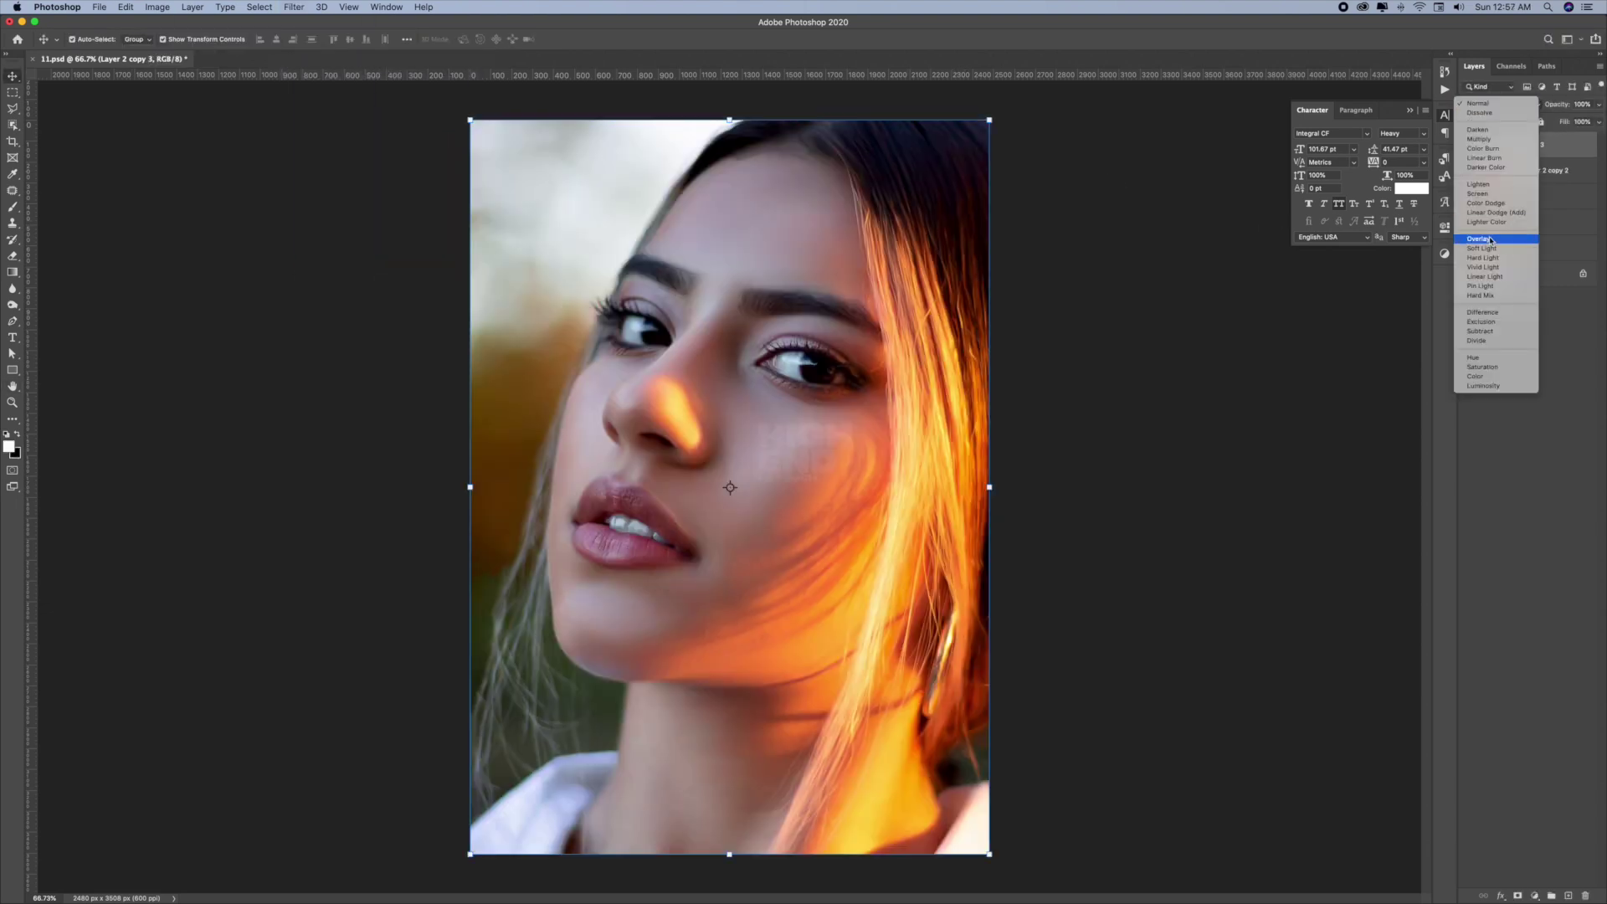
{"action": "left_click", "coordinate": [1482, 239]}
{"action": "key", "text": "ctrl+j"}
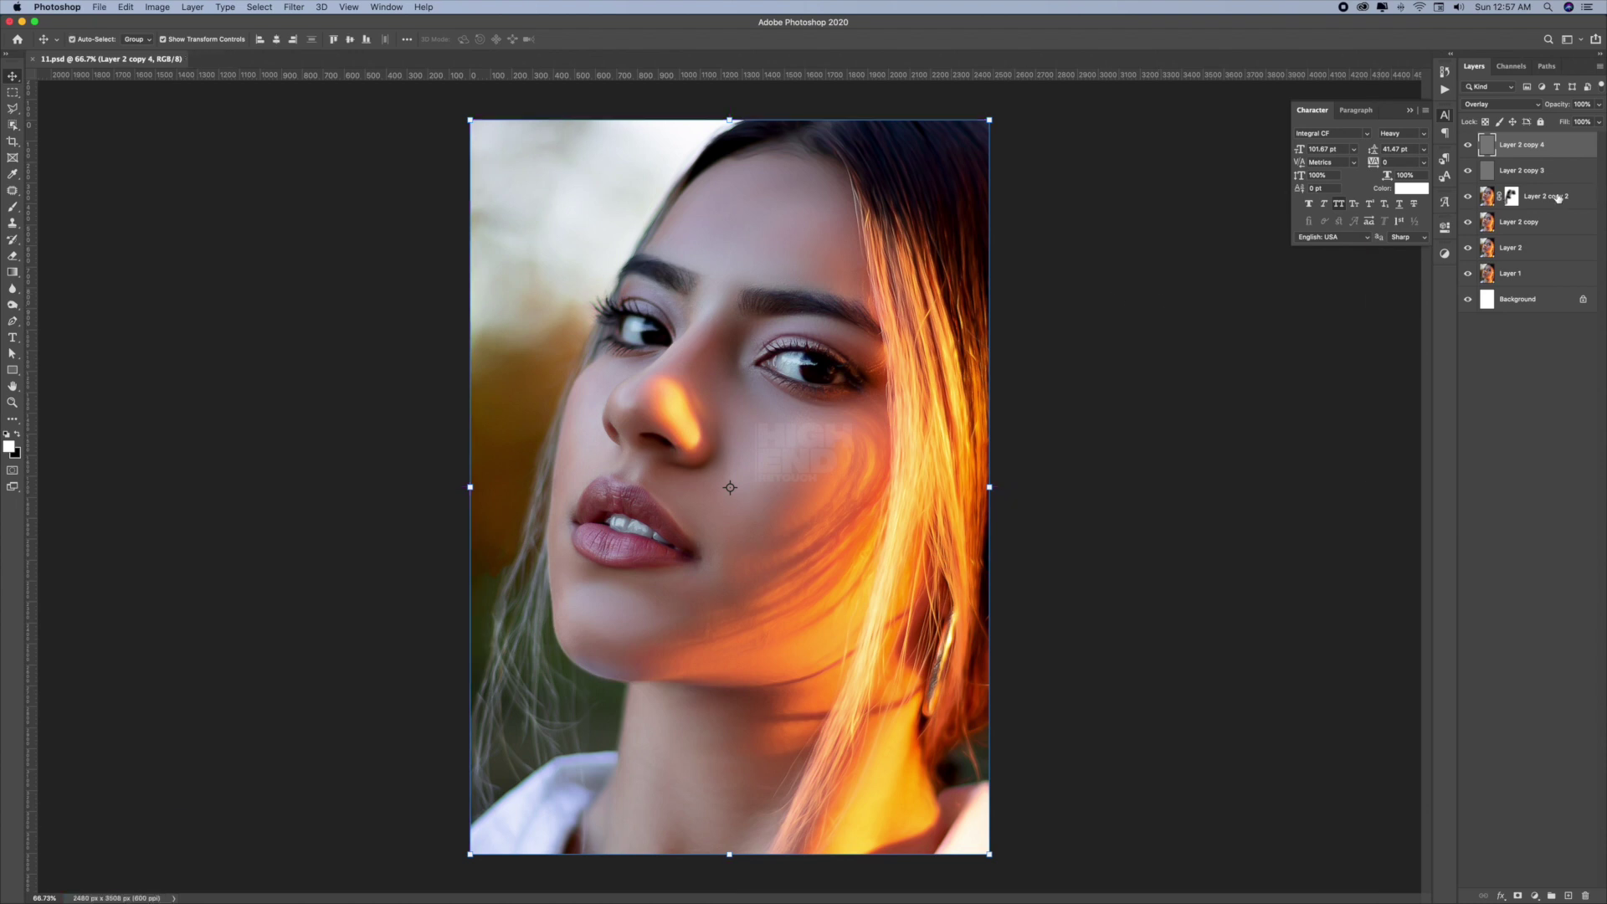
- Add a new blank Layer 3 and select the whole canvas for filling
{"action": "left_click", "coordinate": [1569, 895], "text": "ctrl"}
{"action": "key", "text": "ctrl+a"}
{"action": "key", "text": "i"}
{"action": "left_click", "coordinate": [9, 447]}
- Fill Layer 3 with neutral gray #808080 and set it to Overlay blending
{"action": "type", "text": "808080"}
{"action": "key", "text": "Return"}
{"action": "key", "text": "alt+BackSpace"}
{"action": "key", "text": "v"}
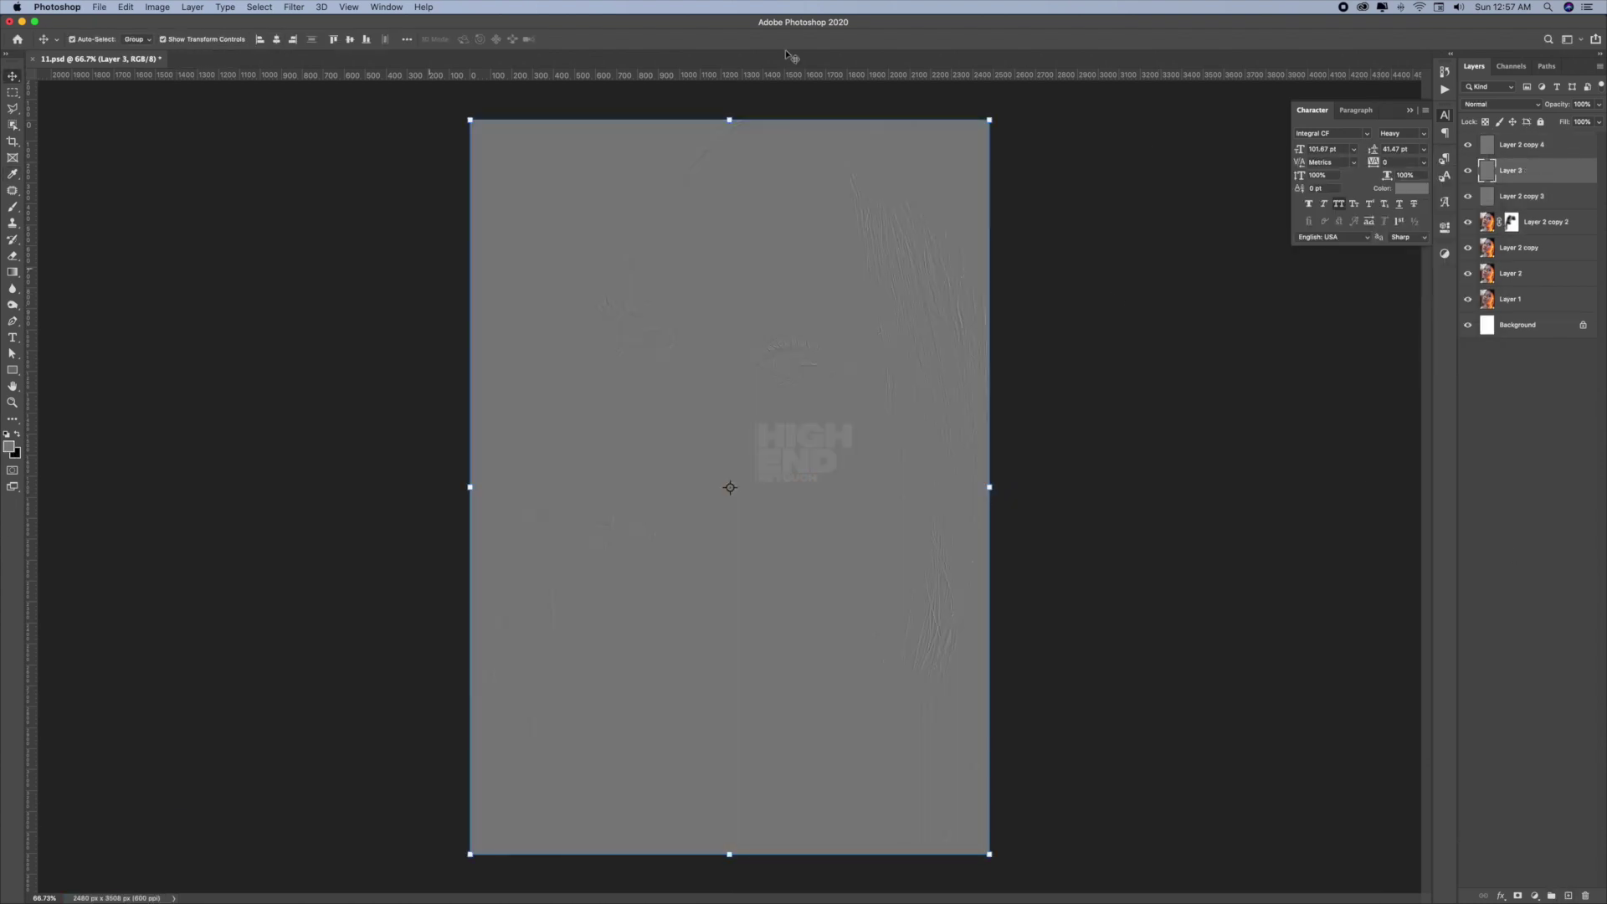
{"action": "left_click", "coordinate": [1501, 104]}
{"action": "left_click", "coordinate": [1481, 239]}
- Paint soft 7% white dodge strokes on the face with a resized brush
{"action": "key", "text": "d"}
{"action": "key", "text": "x"}
{"action": "key", "text": "b"}
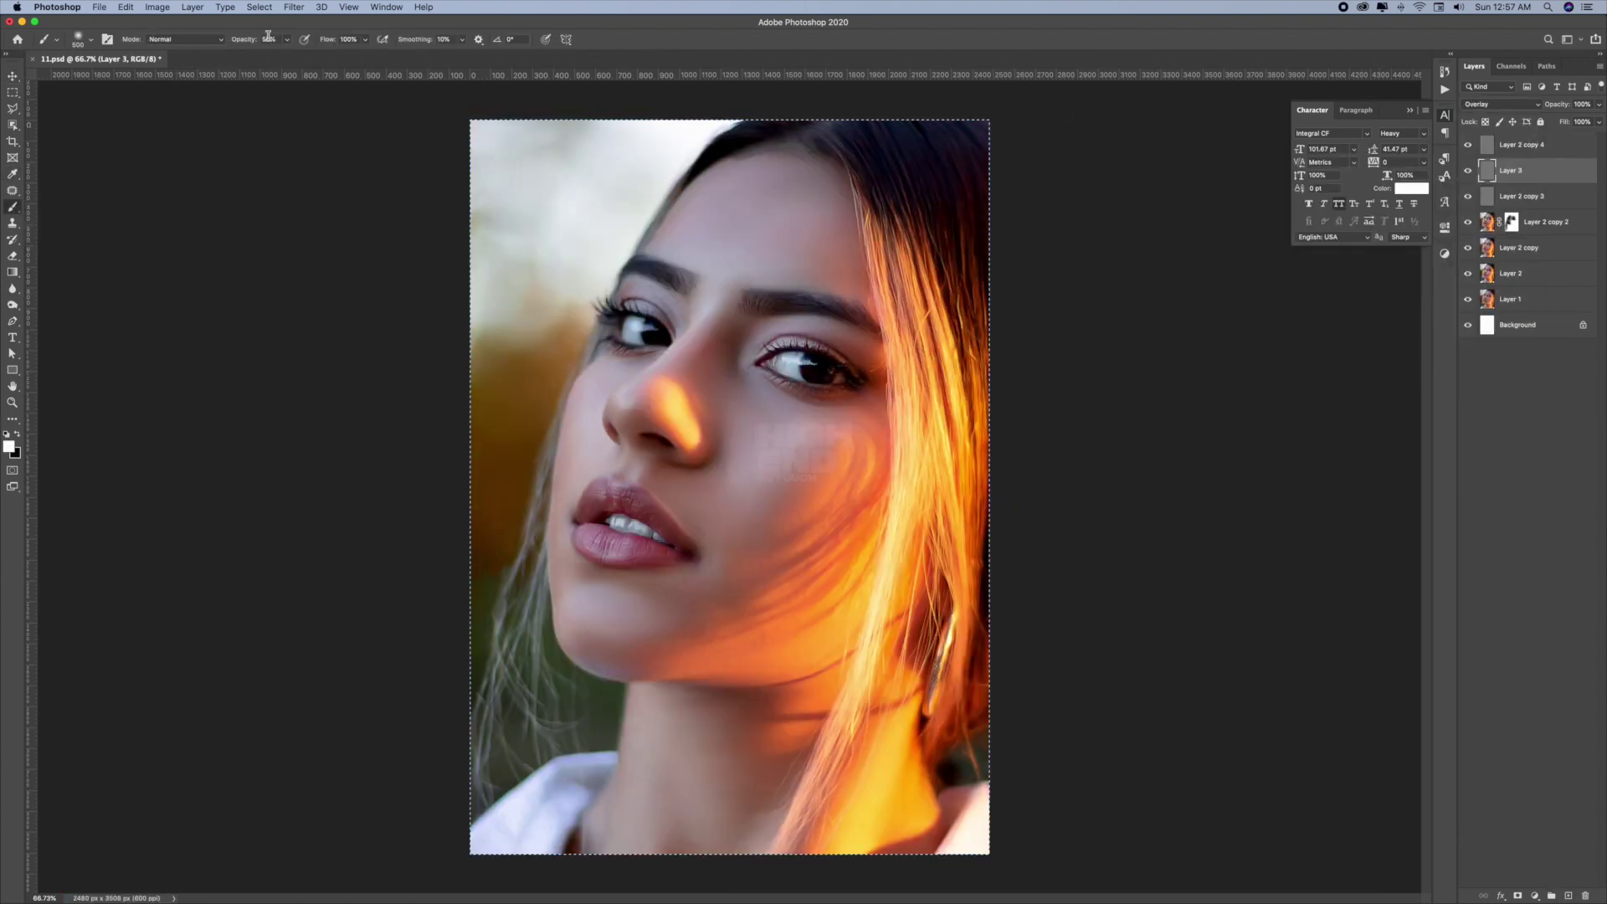
{"action": "left_click", "coordinate": [265, 39]}
{"action": "key", "text": "bracketleft"}
{"action": "key", "text": "bracketleft"}
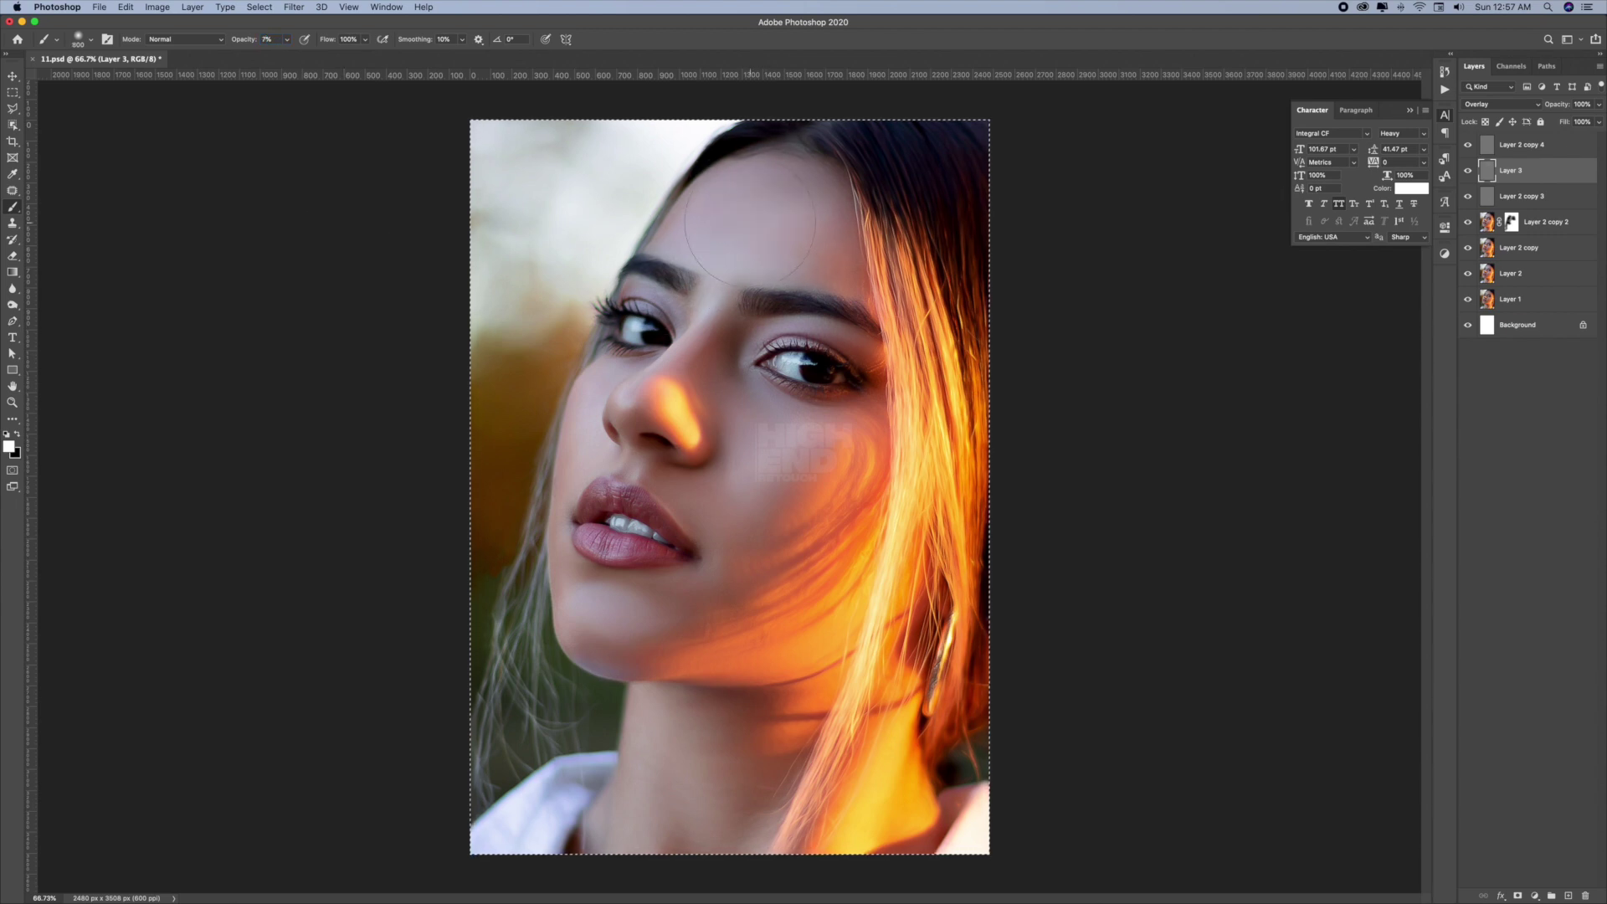
{"action": "key", "text": "bracketleft"}
{"action": "key", "text": "bracketleft"}
{"action": "key", "text": "bracketleft"}
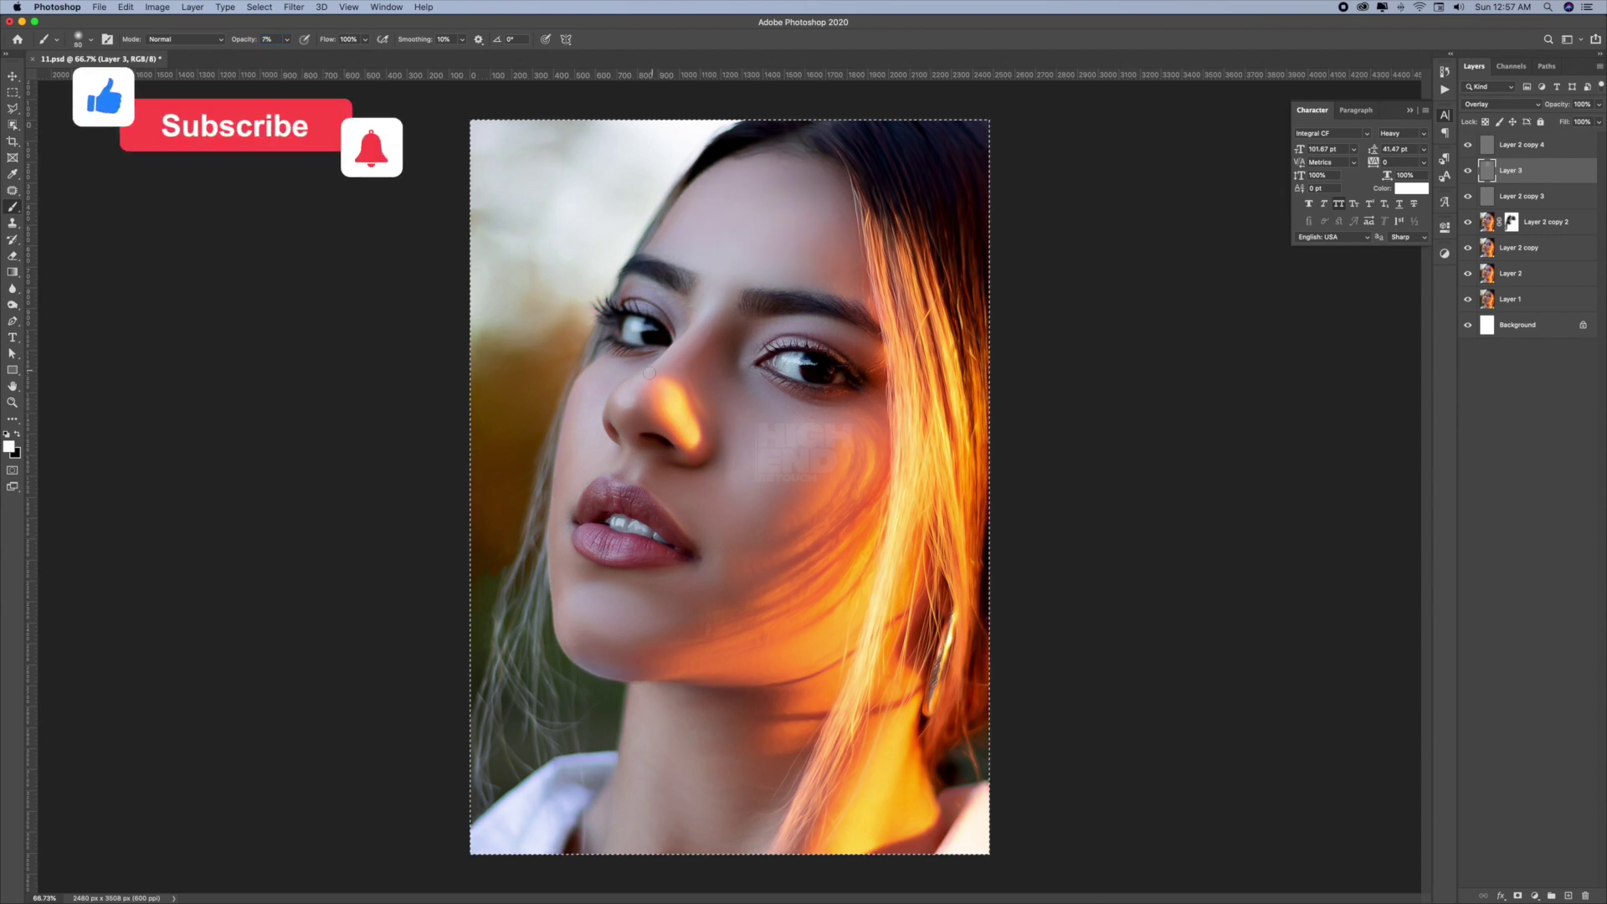
{"action": "key", "text": "bracketright"}
{"action": "key", "text": "bracketright"}
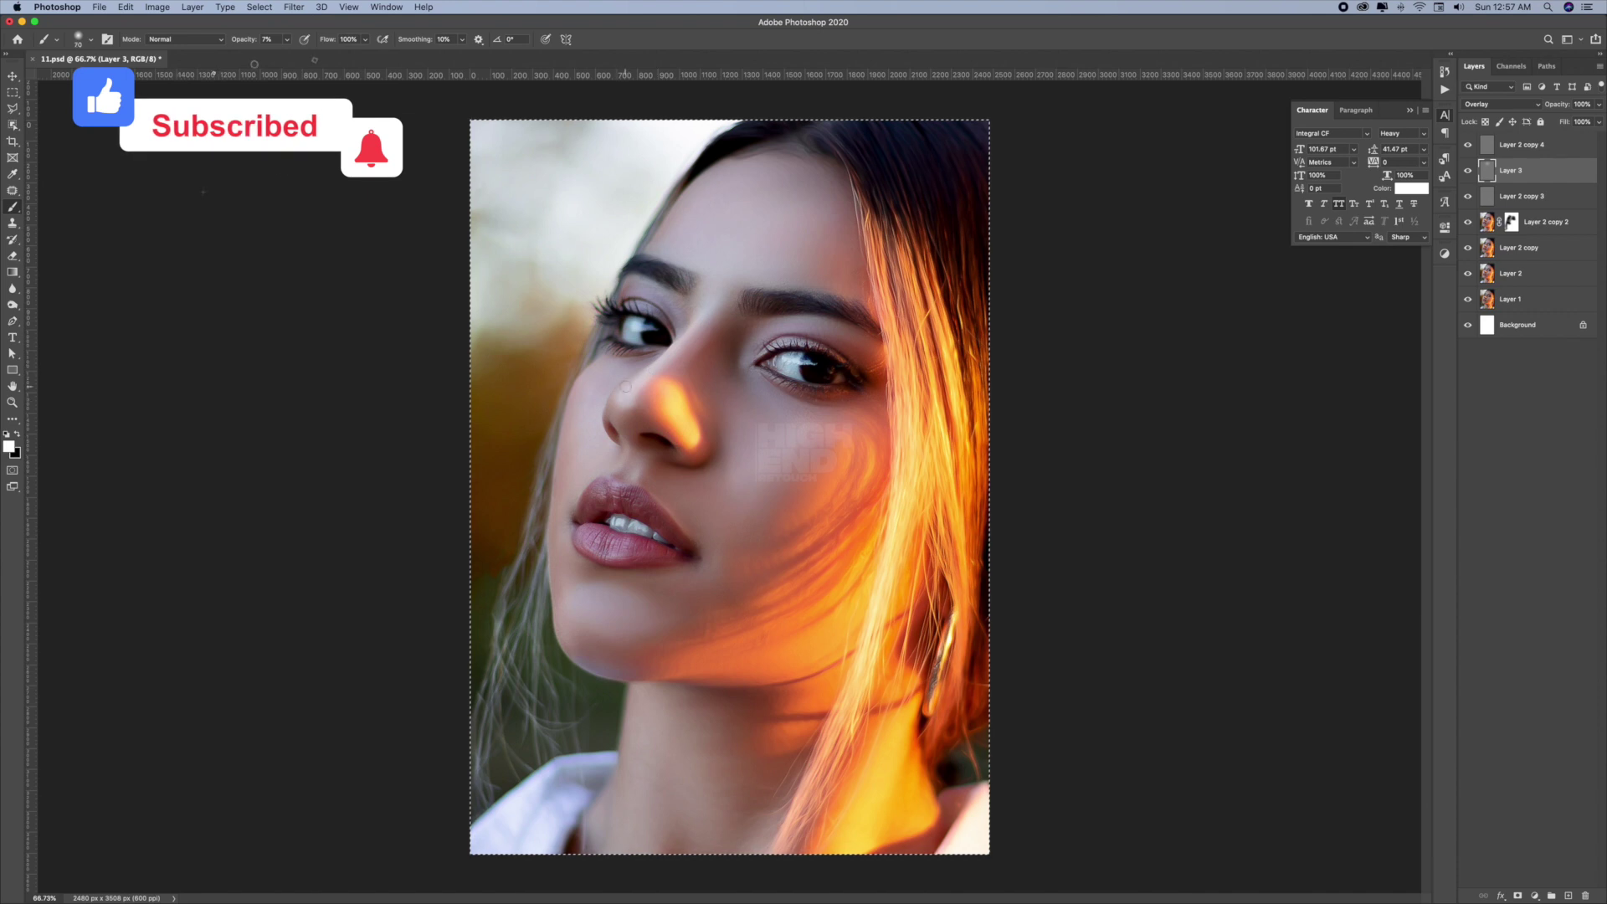
{"action": "key", "text": "bracketright"}
{"action": "key", "text": "bracketright"}
{"action": "key", "text": "bracketright"}
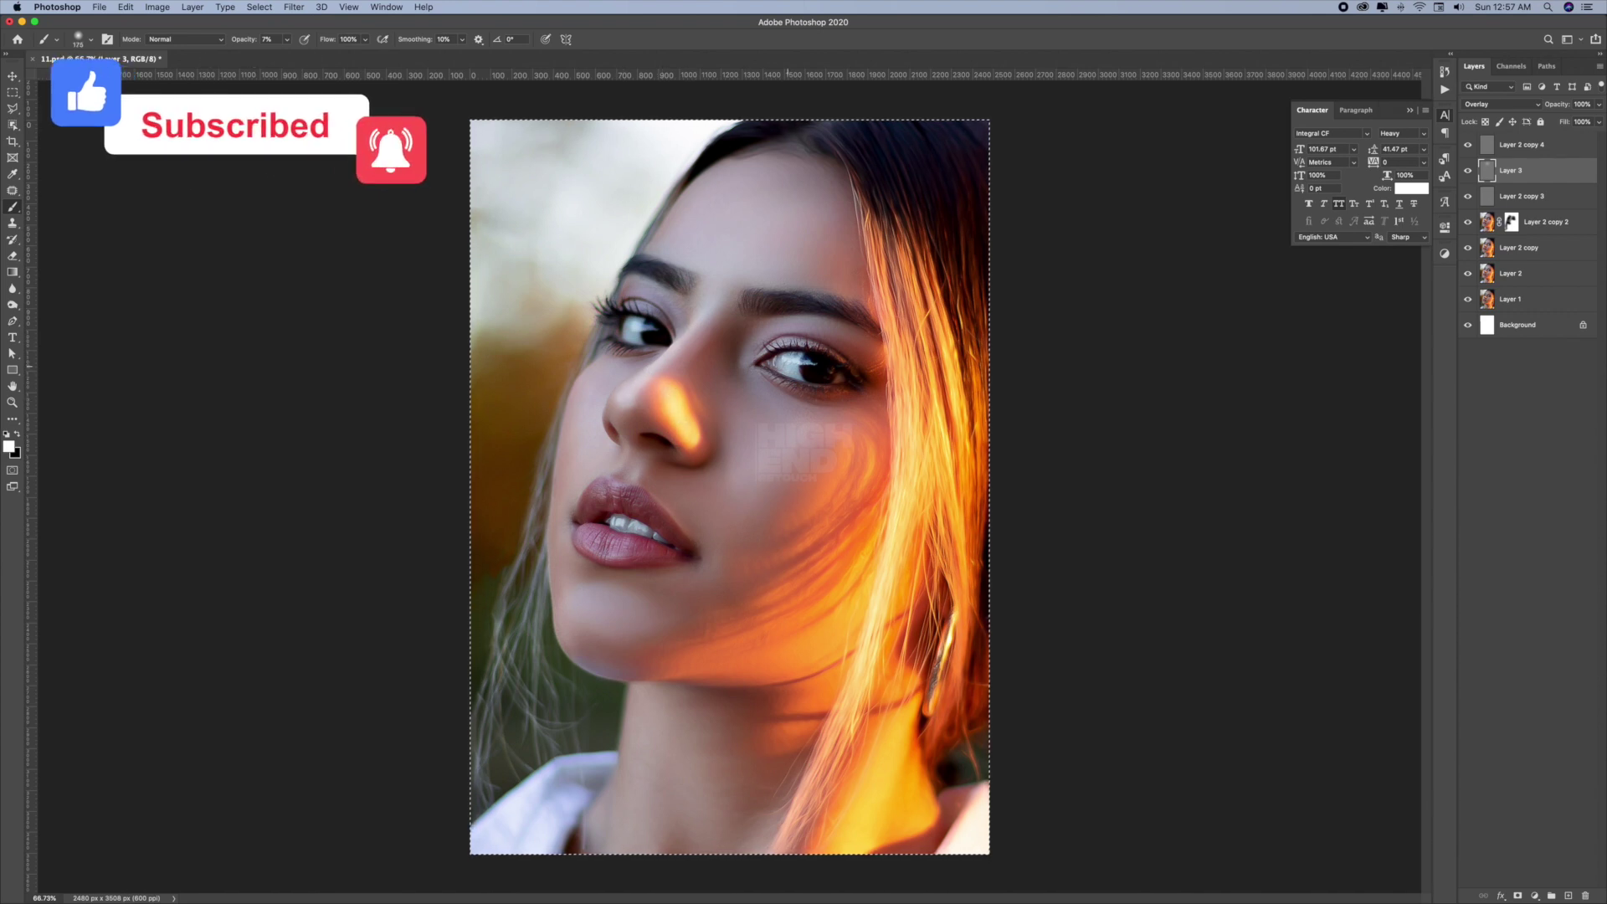
{"action": "key", "text": "bracketleft"}
{"action": "key", "text": "bracketleft"}
{"action": "key", "text": "bracketleft"}
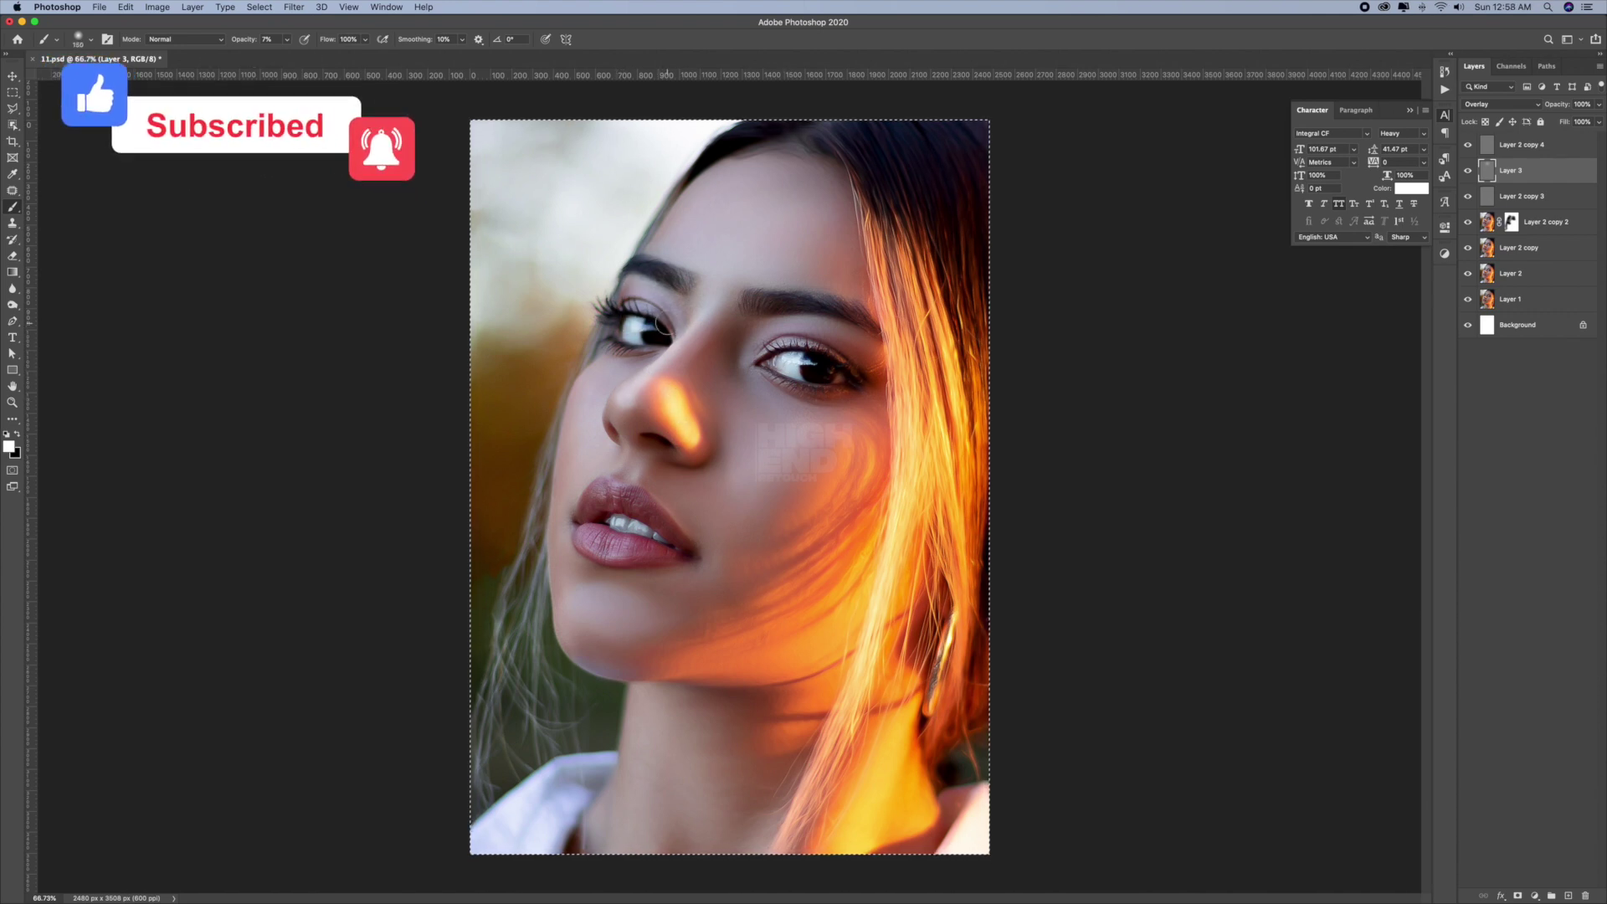
{"action": "key", "text": "bracketleft"}
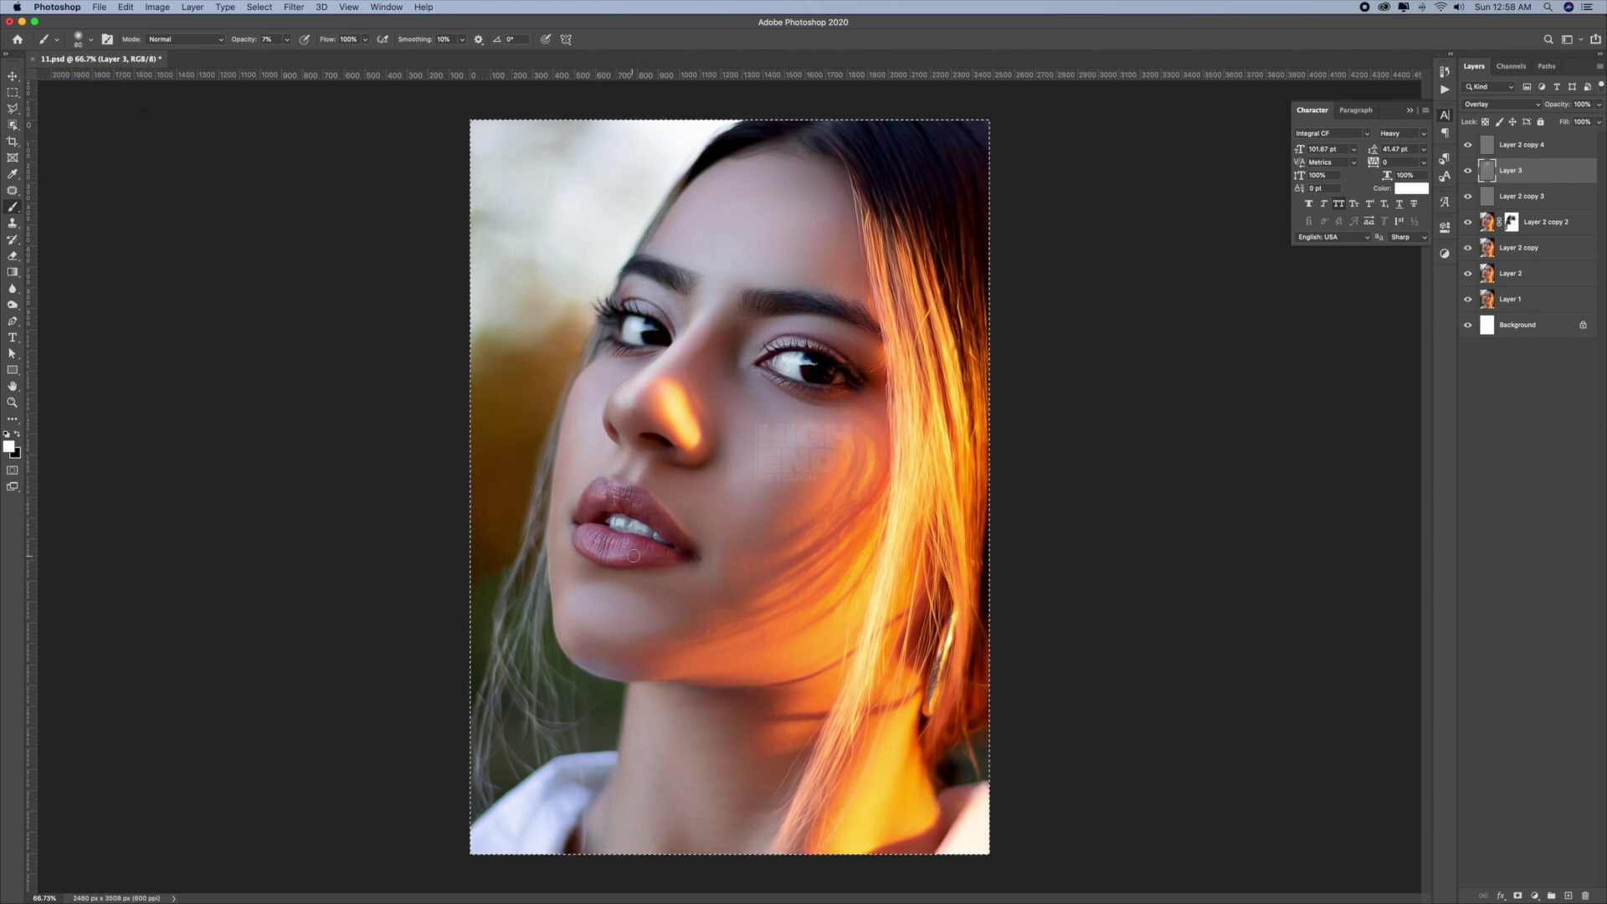
- Paint alternating black and white strokes over lips and nose bridge, then deselect and save
{"action": "key", "text": "x"}
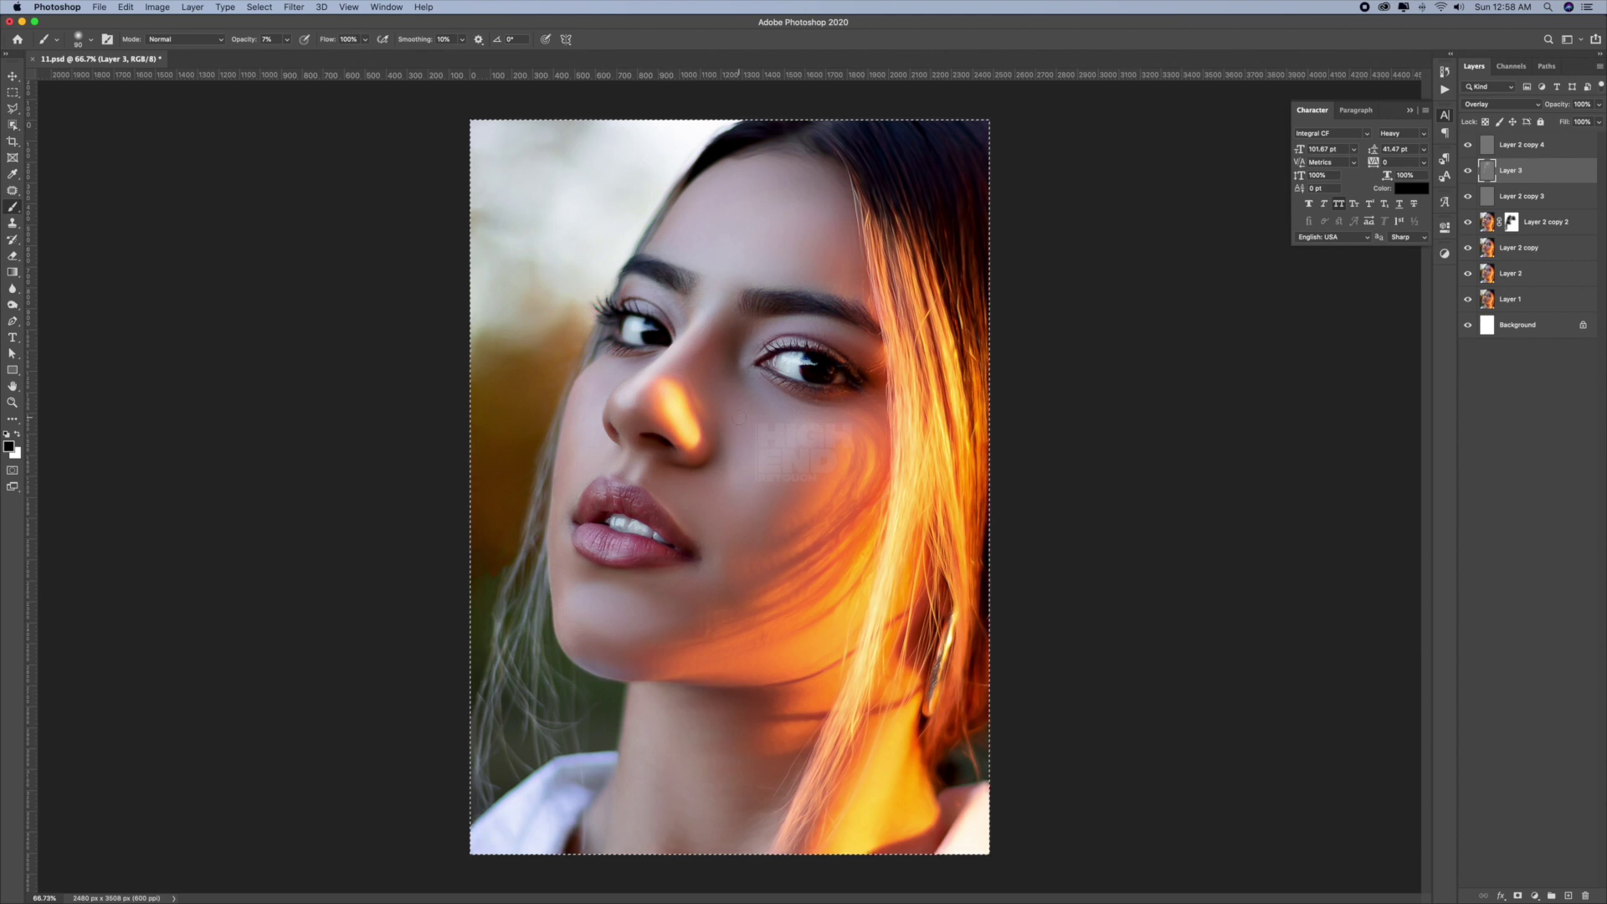
{"action": "key", "text": "x"}
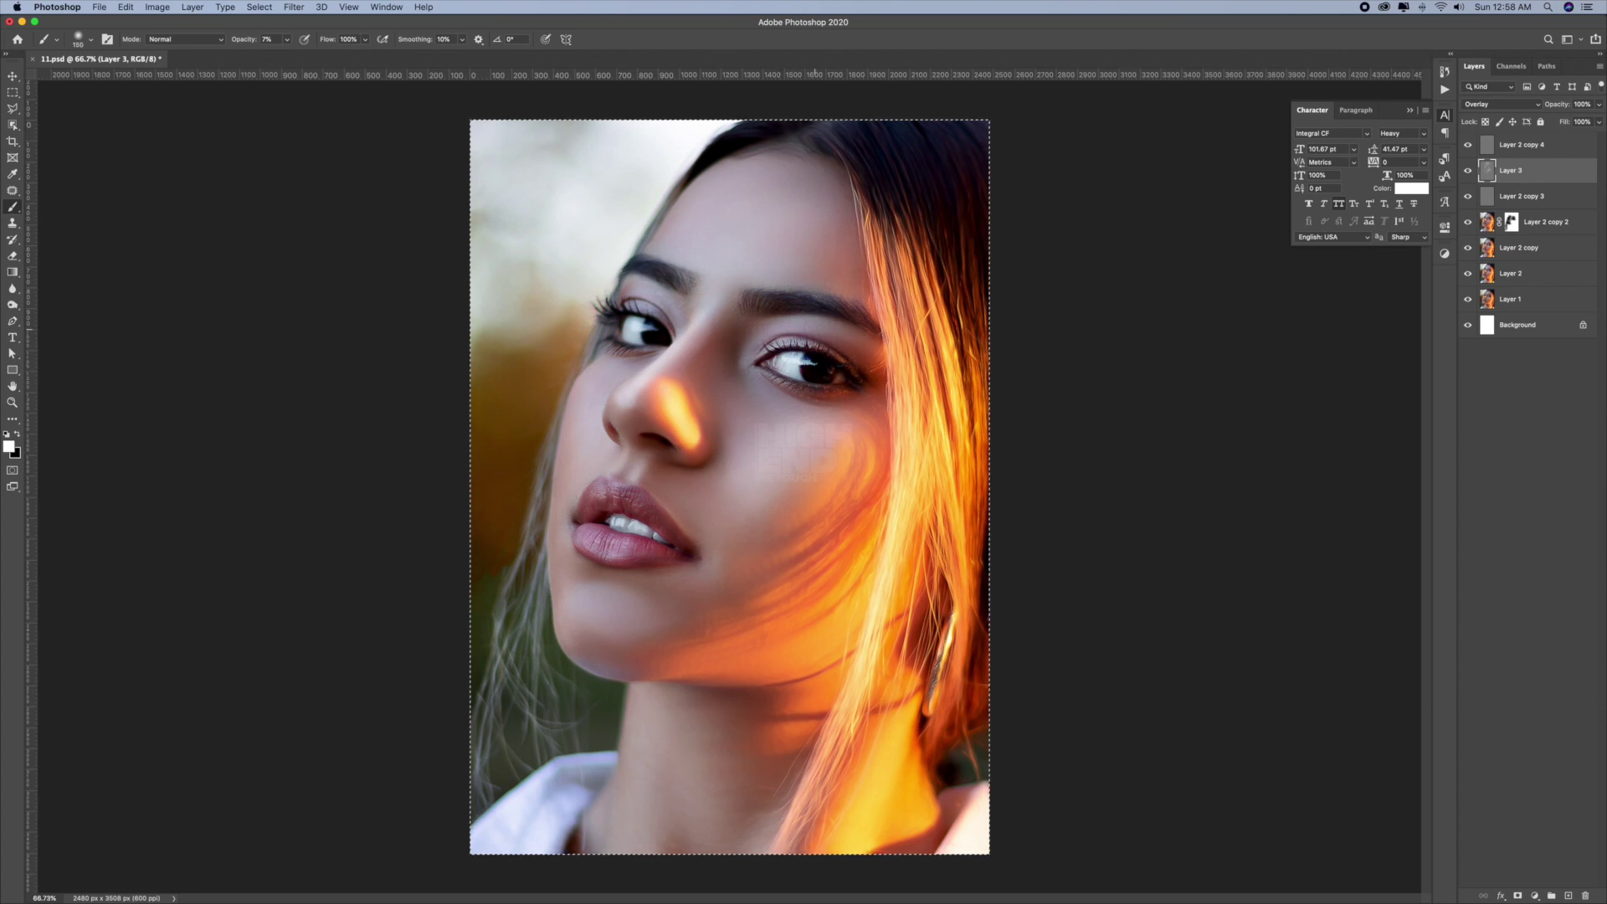
{"action": "key", "text": "bracketright"}
{"action": "key", "text": "bracketright"}
{"action": "key", "text": "bracketright"}
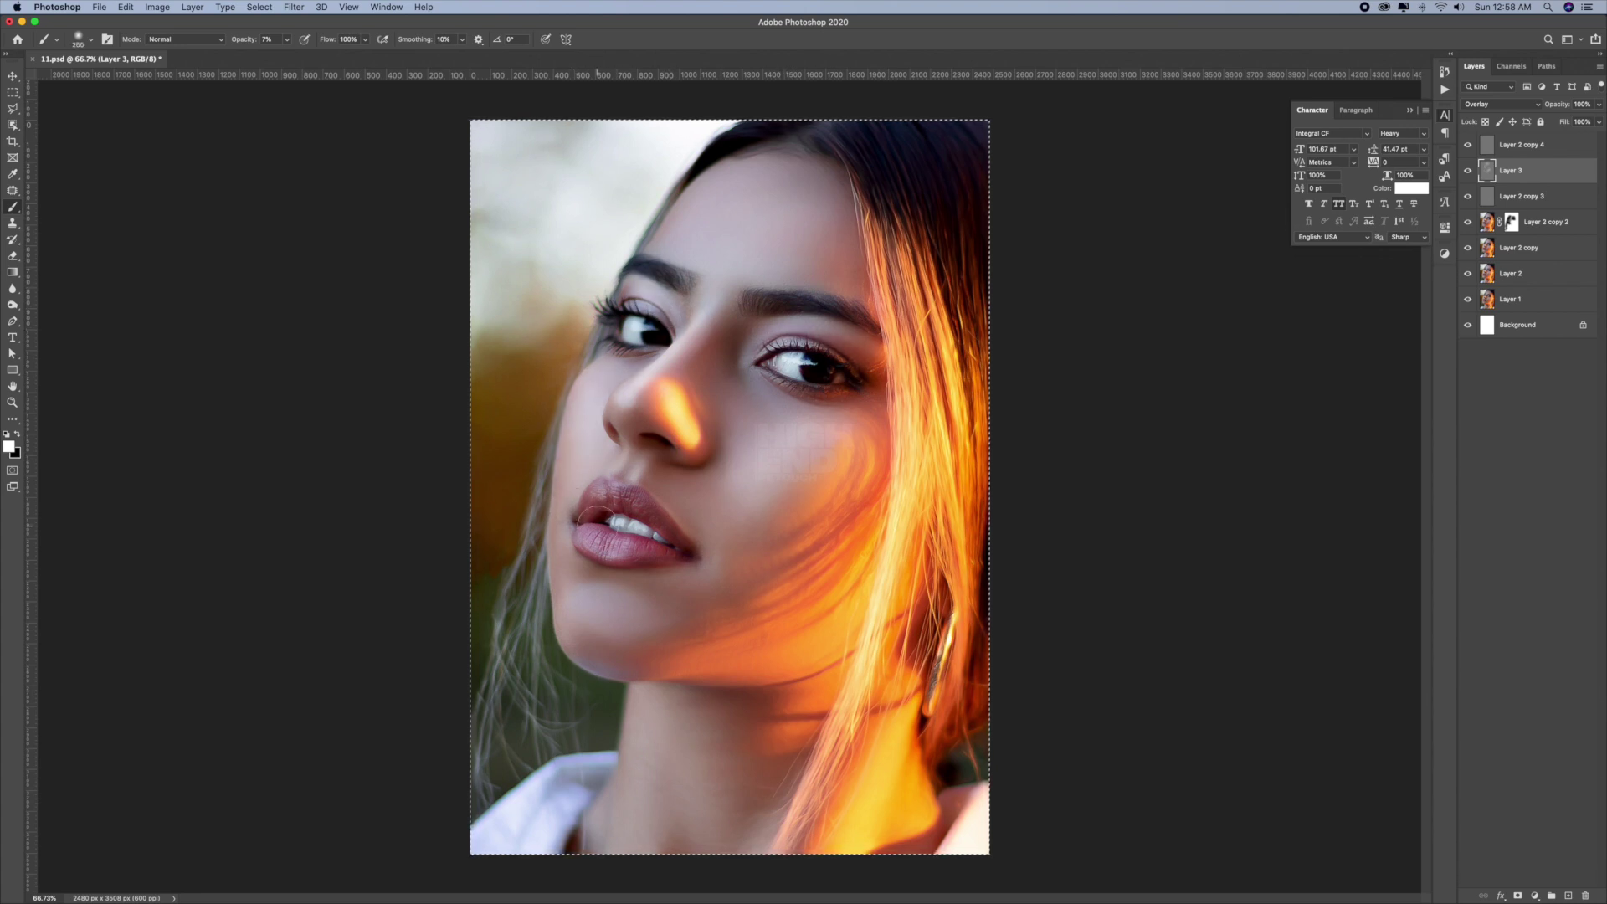
{"action": "key", "text": "bracketleft"}
{"action": "key", "text": "bracketleft"}
{"action": "key", "text": "bracketleft"}
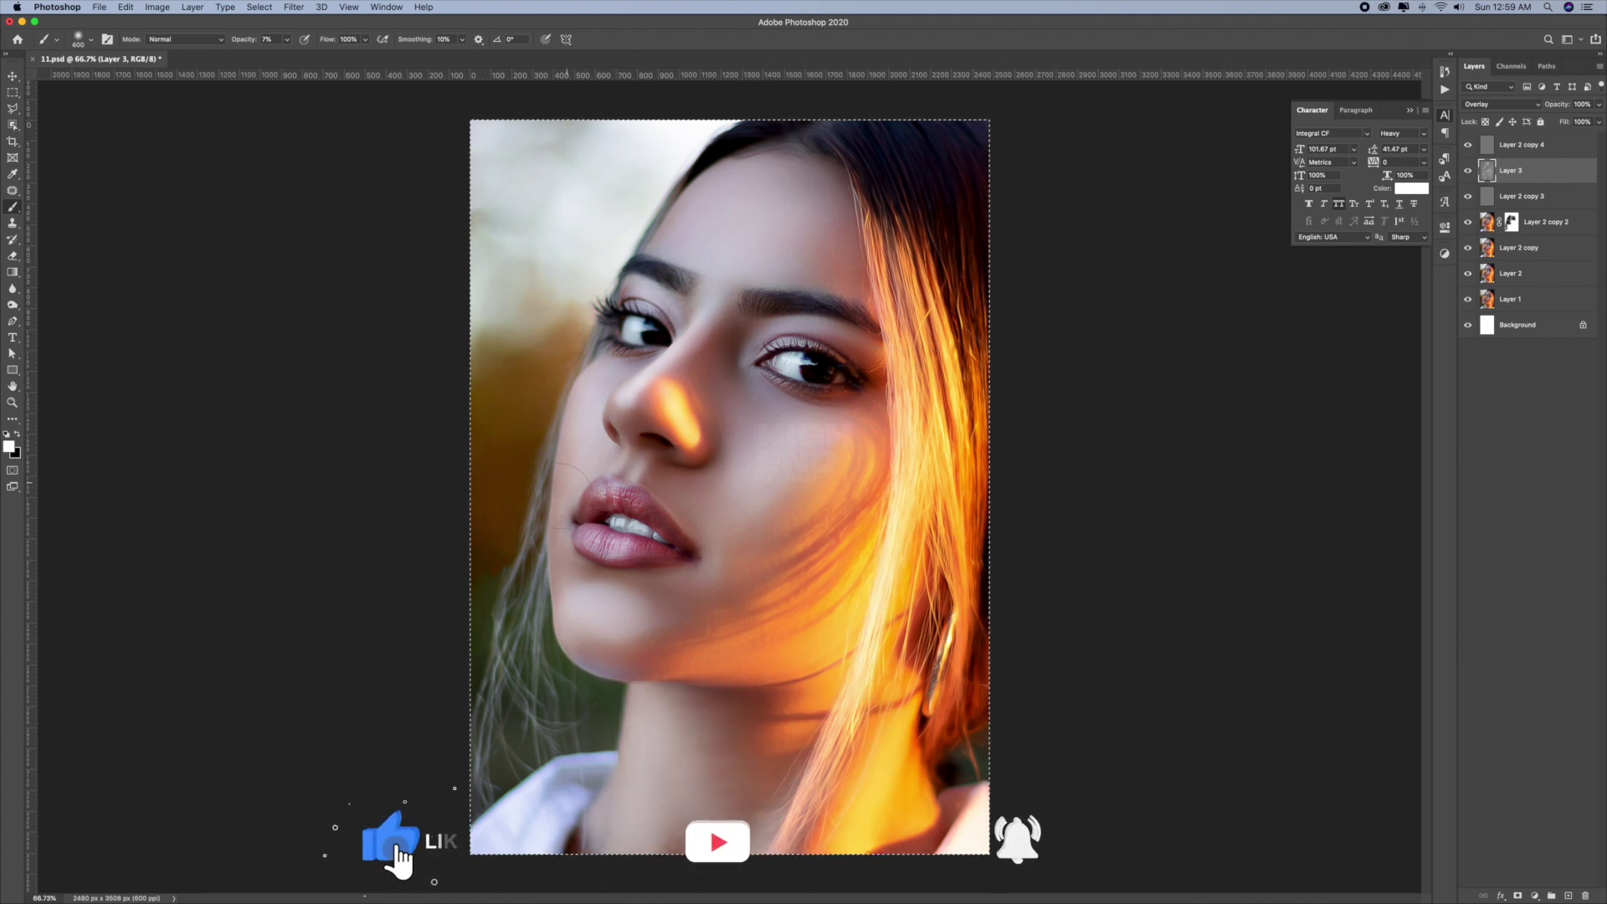
{"action": "key", "text": "x"}
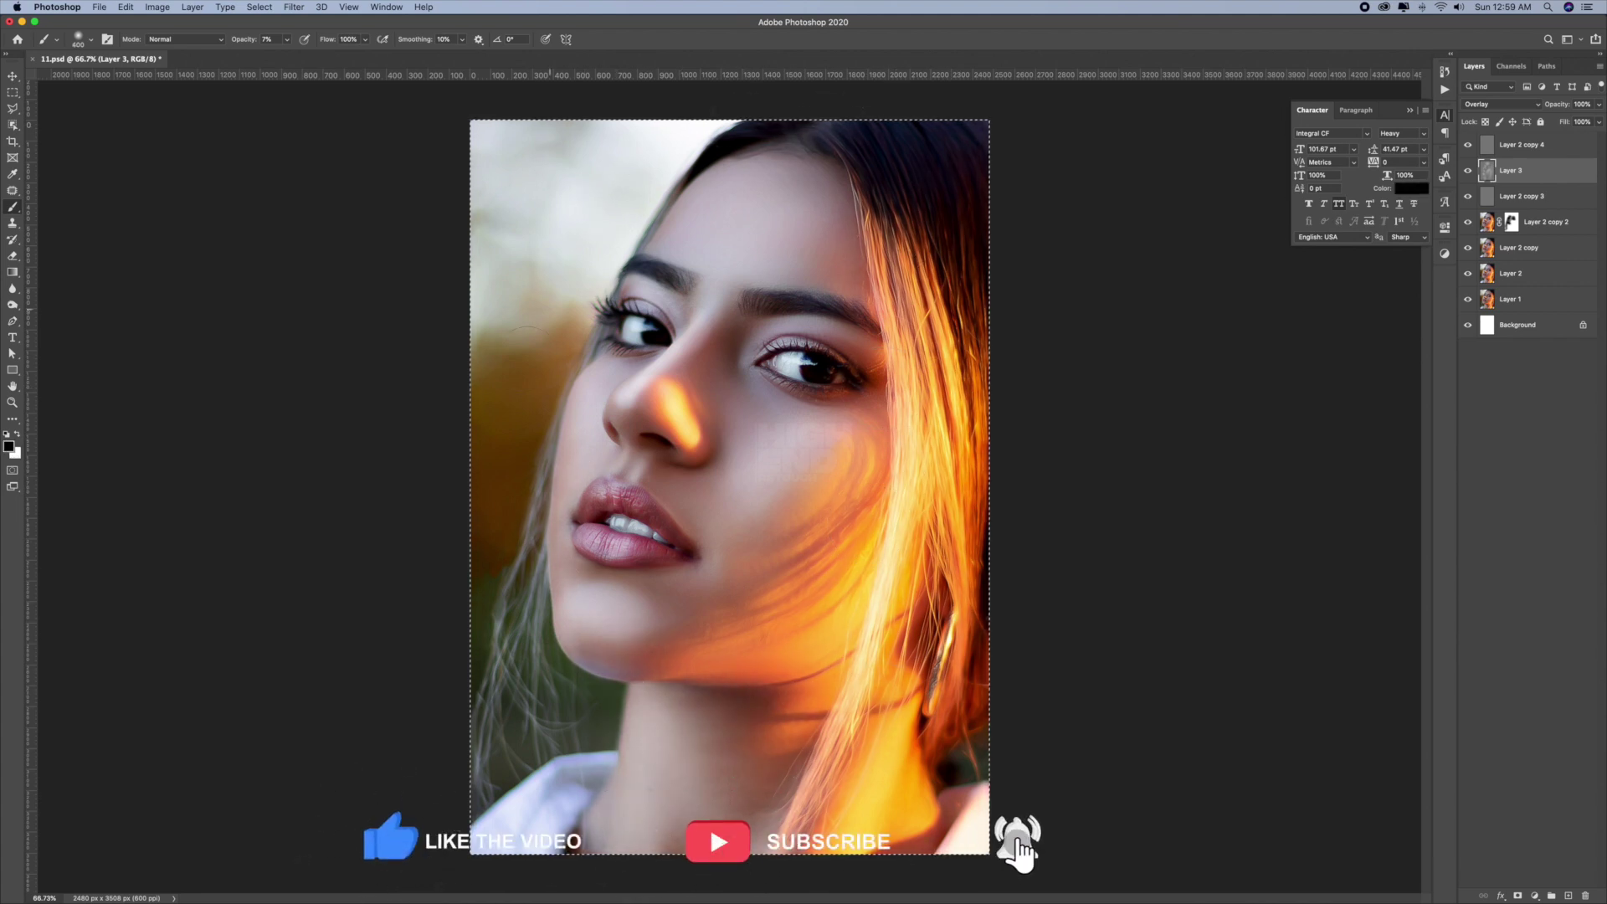
{"action": "key", "text": "bracketleft"}
{"action": "key", "text": "bracketleft"}
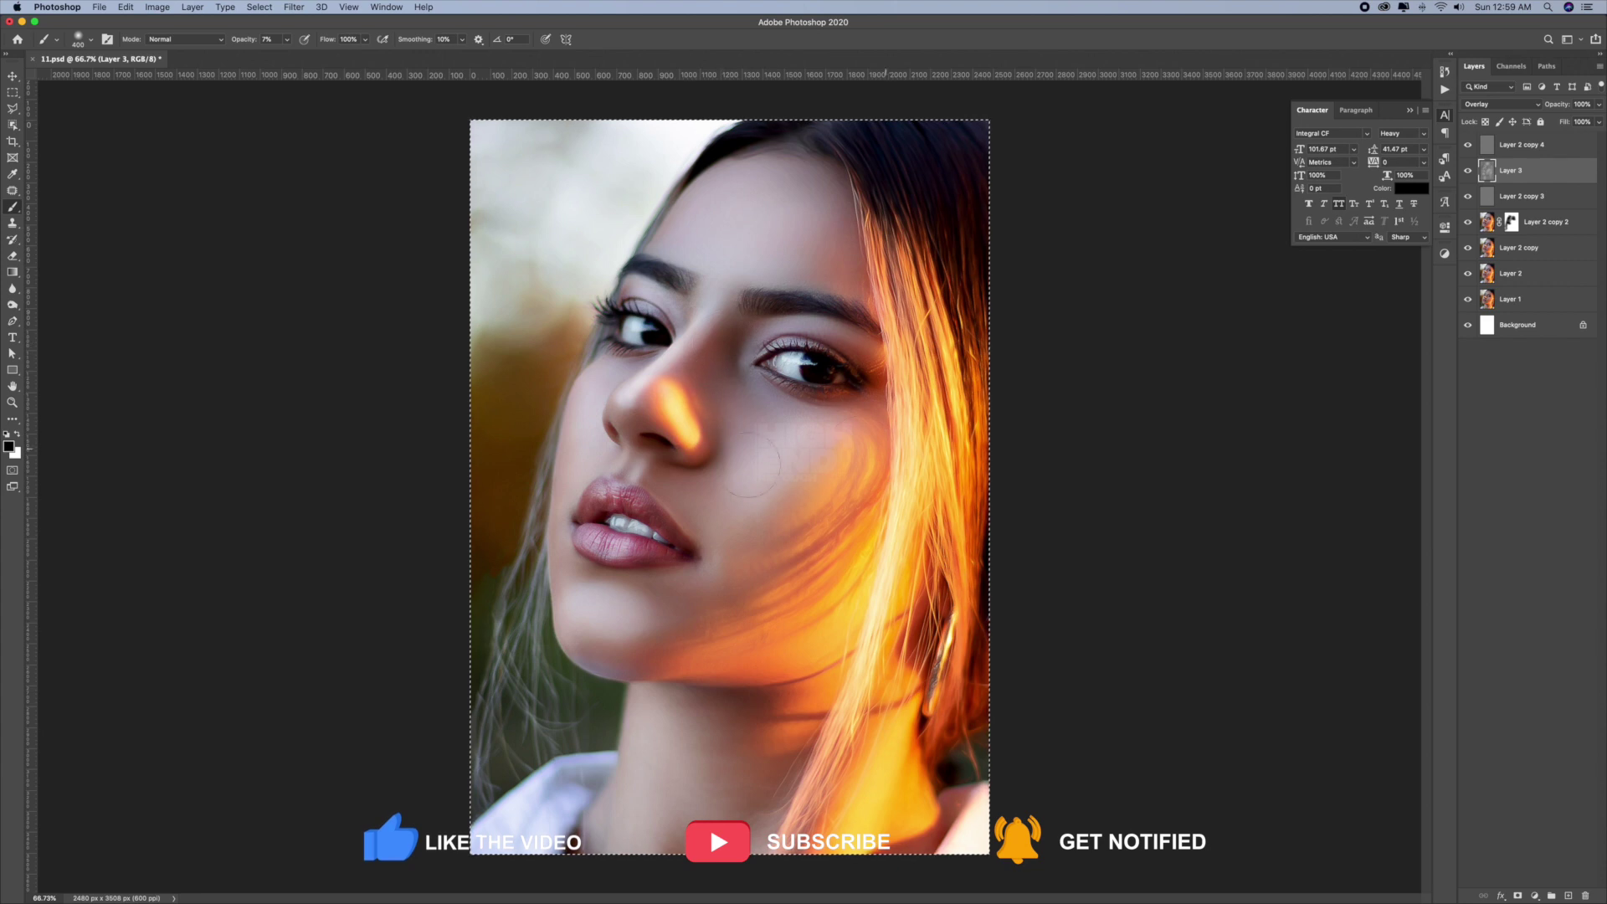
{"action": "key", "text": "ctrl+d"}
{"action": "key", "text": "ctrl+s"}
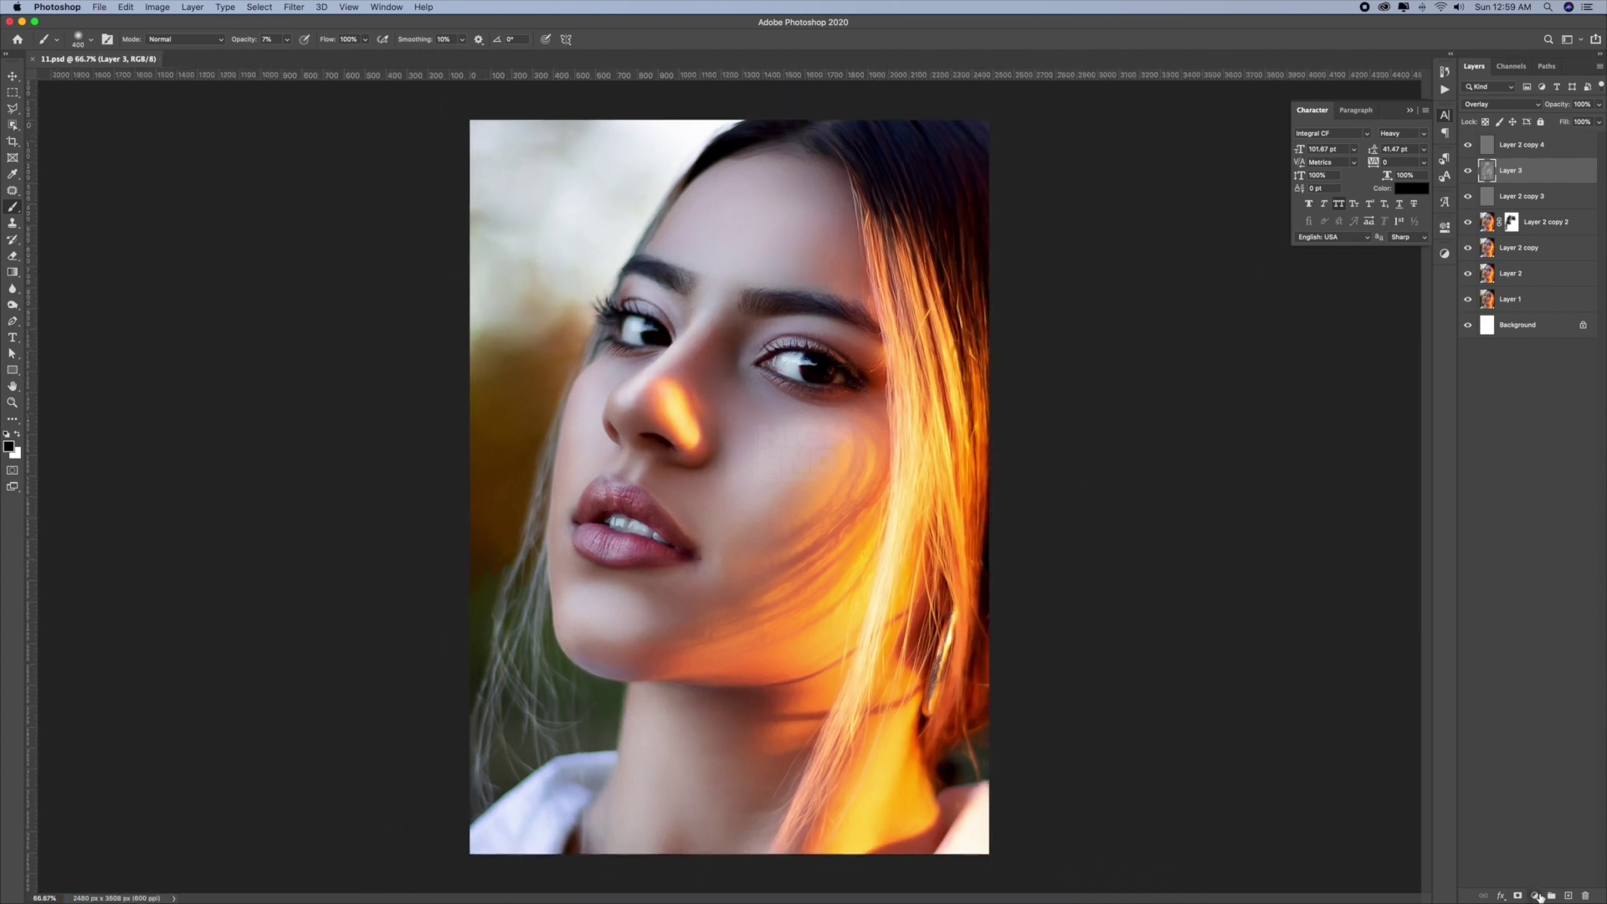
- Add a Selective Color layer, nudge Reds toward magenta and set Yellows magenta +8
{"action": "left_click", "coordinate": [1534, 895]}
{"action": "left_click", "coordinate": [1549, 879]}
{"action": "left_click_drag", "start_coordinate": [1337, 328], "coordinate": [1348, 328]}
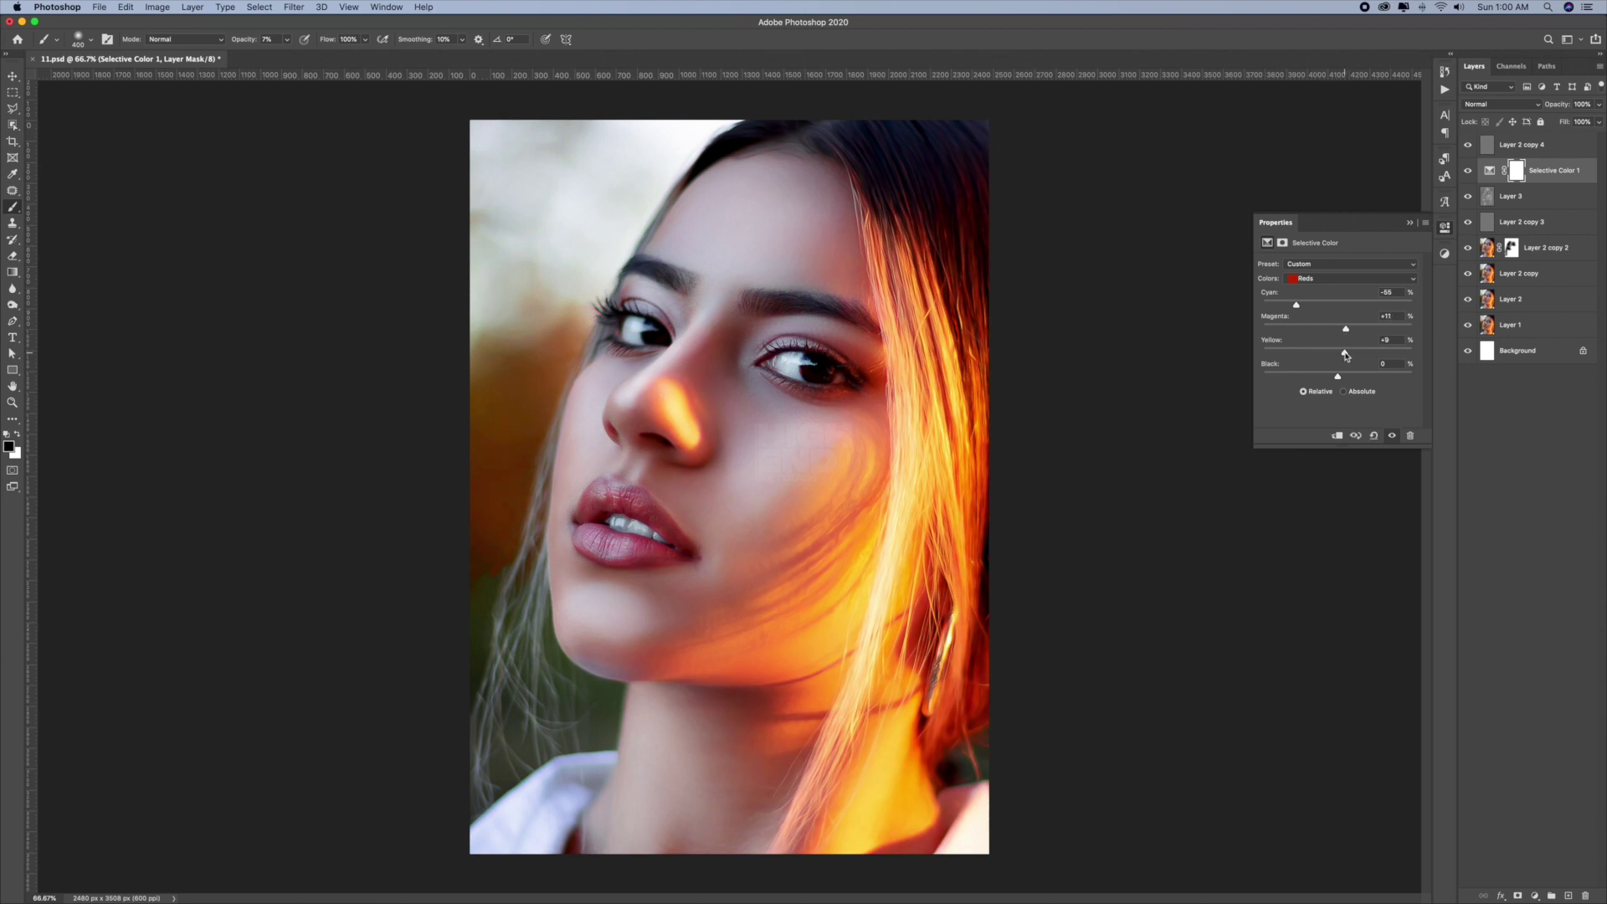
{"action": "left_click", "coordinate": [1339, 278]}
{"action": "left_click", "coordinate": [1339, 289]}
{"action": "left_click_drag", "start_coordinate": [1292, 329], "coordinate": [1343, 329]}
- Set the Whites range to Cyan +58, Magenta -63, Yellow -22
{"action": "left_click", "coordinate": [1348, 278]}
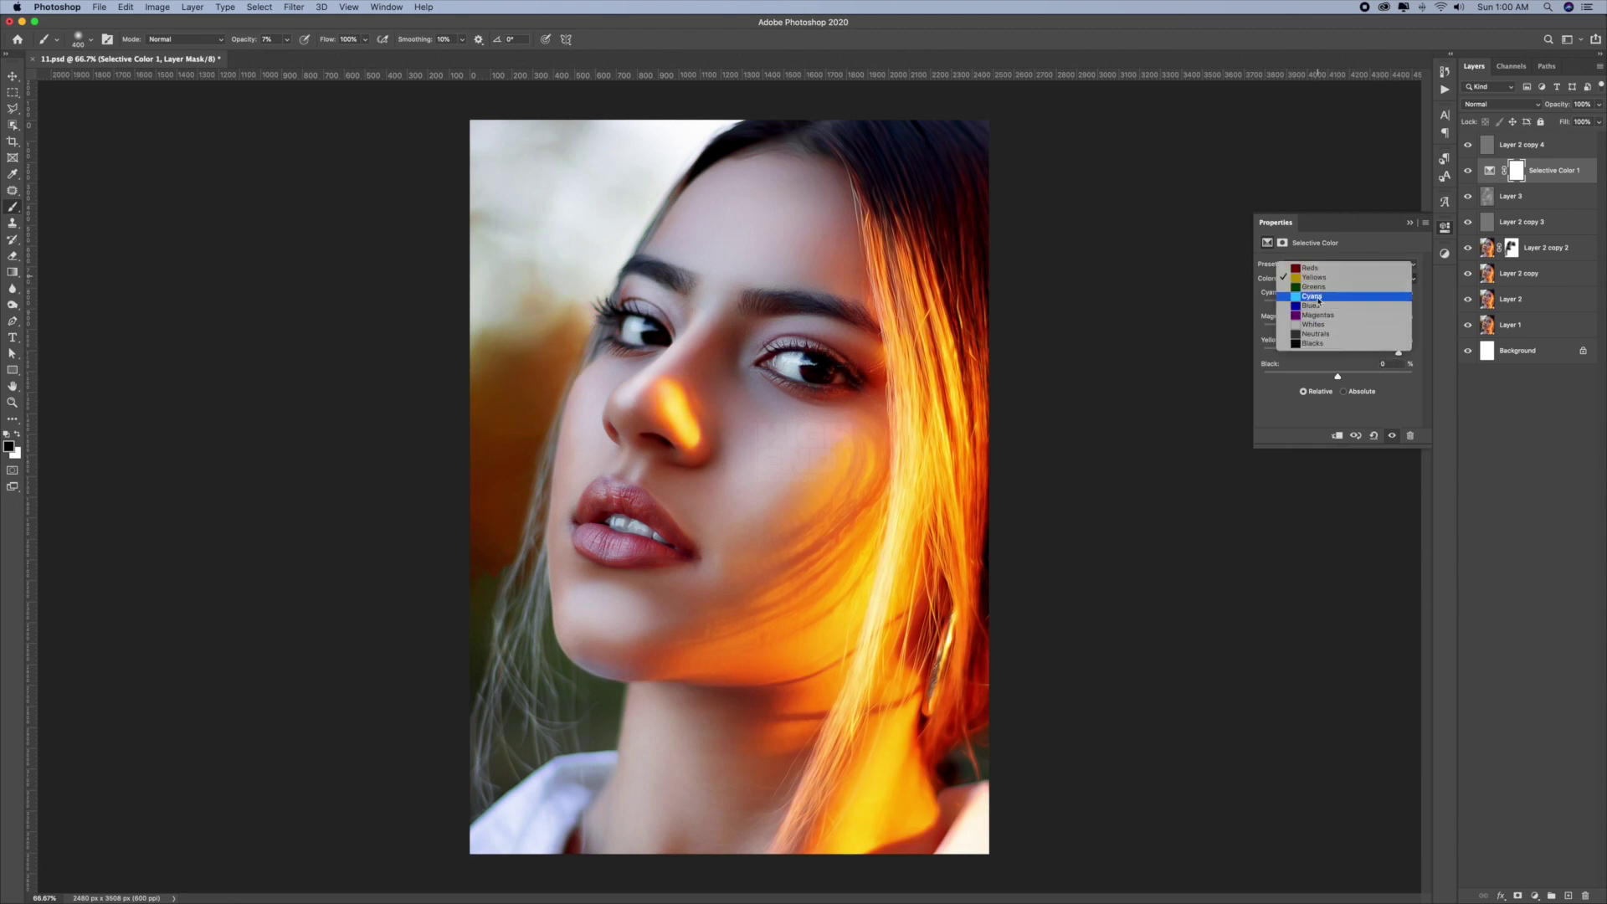
{"action": "left_click", "coordinate": [1339, 325]}
{"action": "left_click_drag", "start_coordinate": [1263, 304], "coordinate": [1412, 304]}
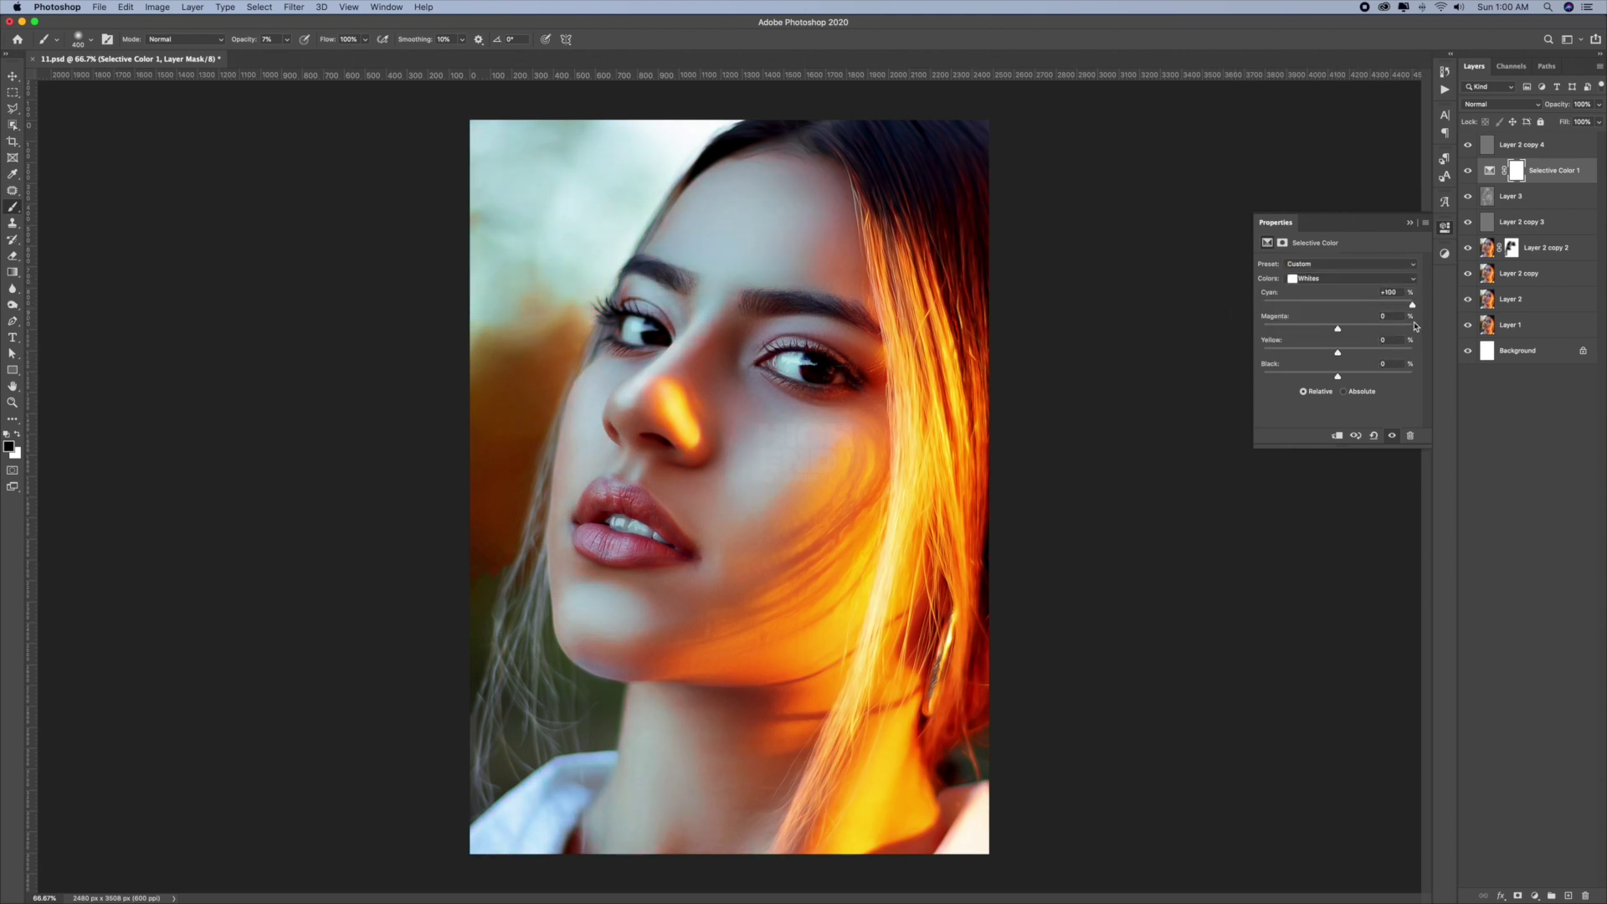
{"action": "left_click_drag", "start_coordinate": [1307, 333], "coordinate": [1303, 333]}
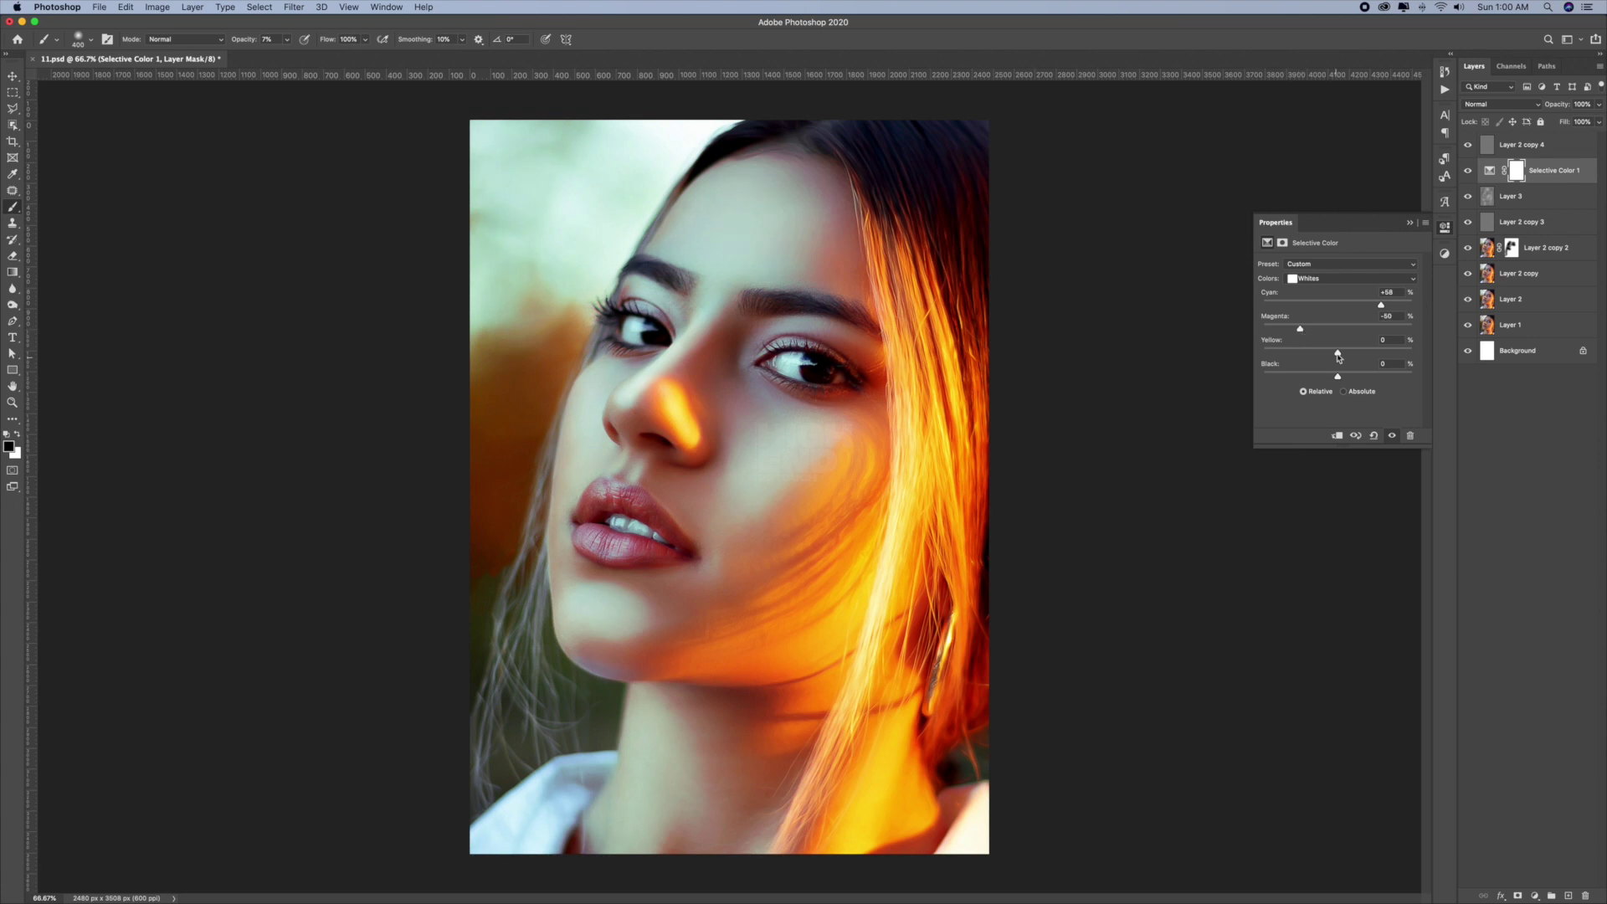
{"action": "mouse_move", "coordinate": [1299, 358]}
{"action": "left_mouse_down"}
{"action": "mouse_move", "coordinate": [1364, 353]}
{"action": "mouse_move", "coordinate": [1337, 352]}
{"action": "left_mouse_up"}
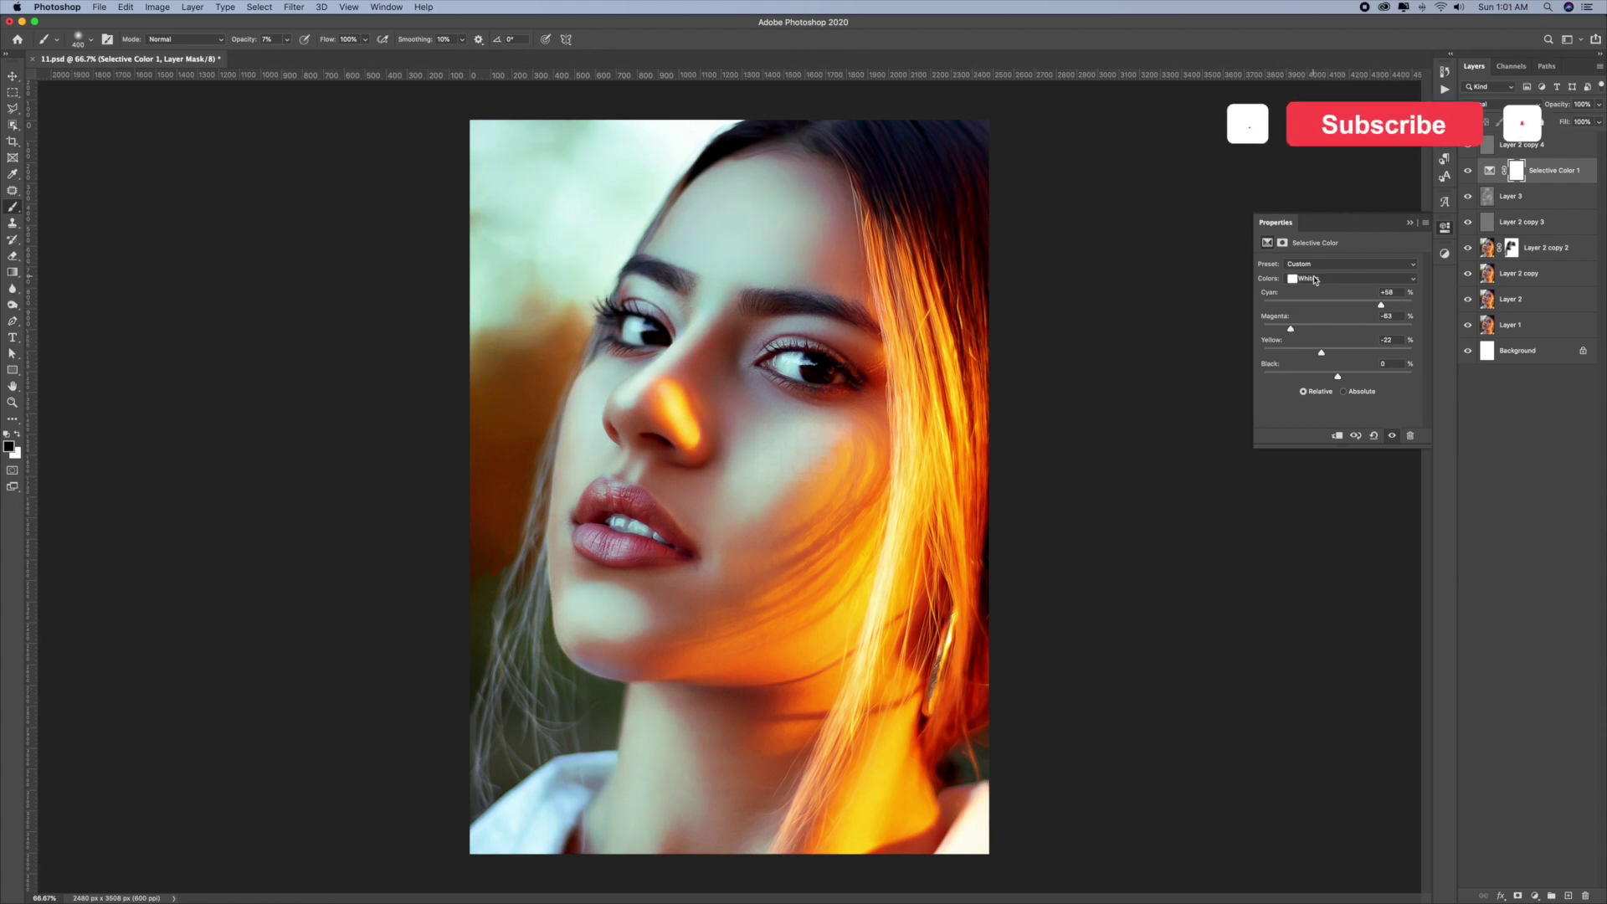
- Add a touch of magenta to Neutrals, then duplicate the Selective Color layer
{"action": "left_click", "coordinate": [1349, 278]}
{"action": "left_click", "coordinate": [1350, 293]}
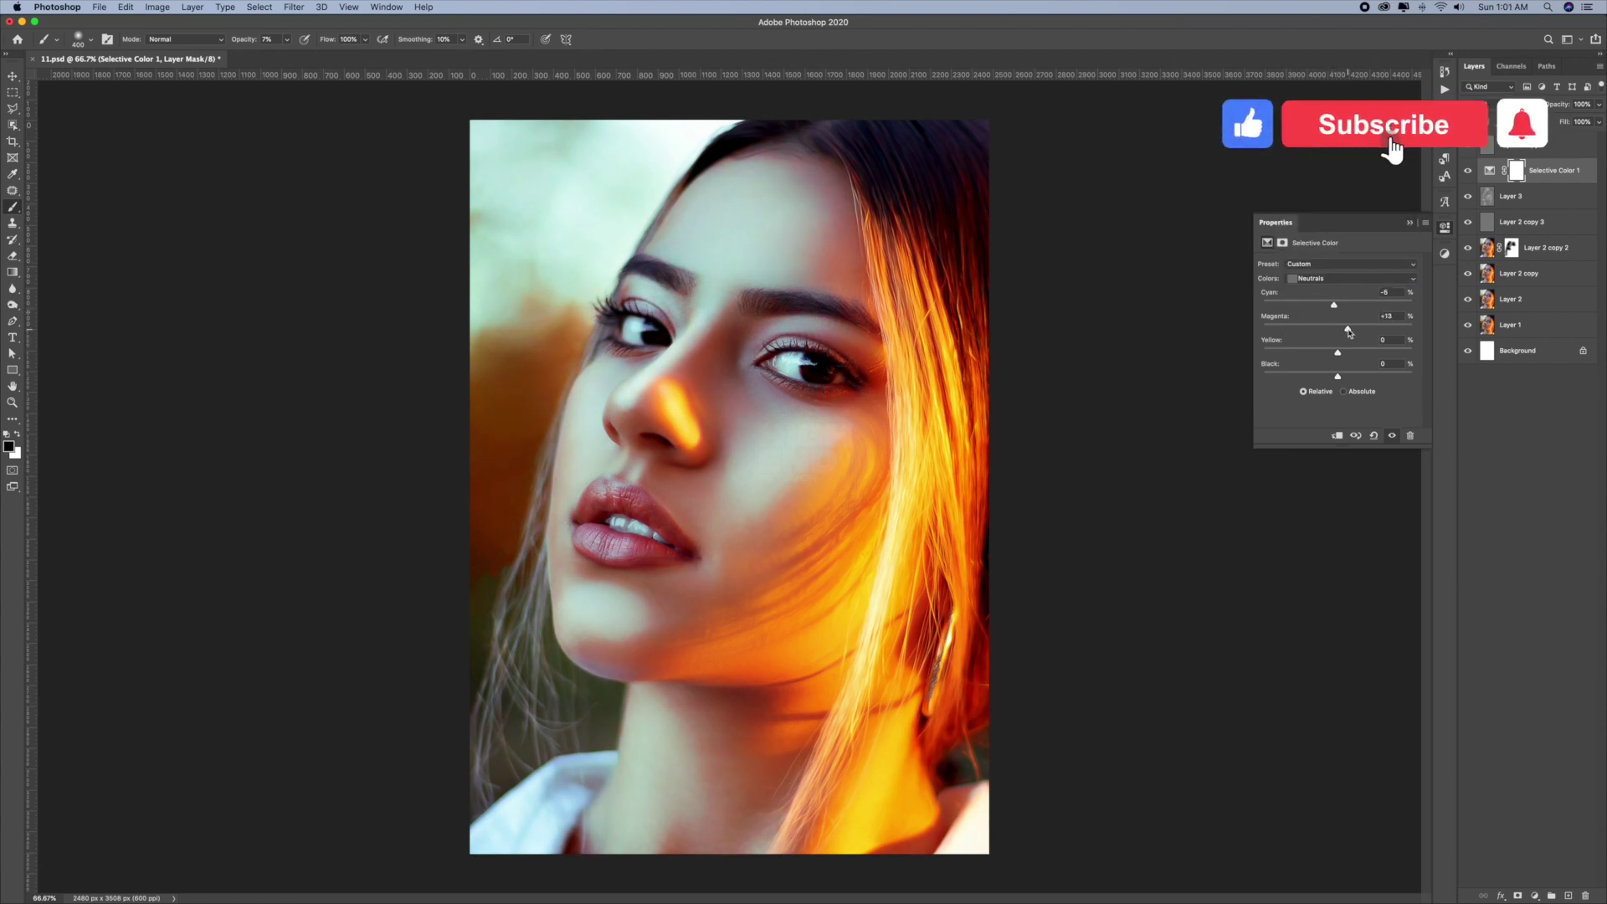
{"action": "left_click_drag", "start_coordinate": [1332, 305], "coordinate": [1352, 366]}
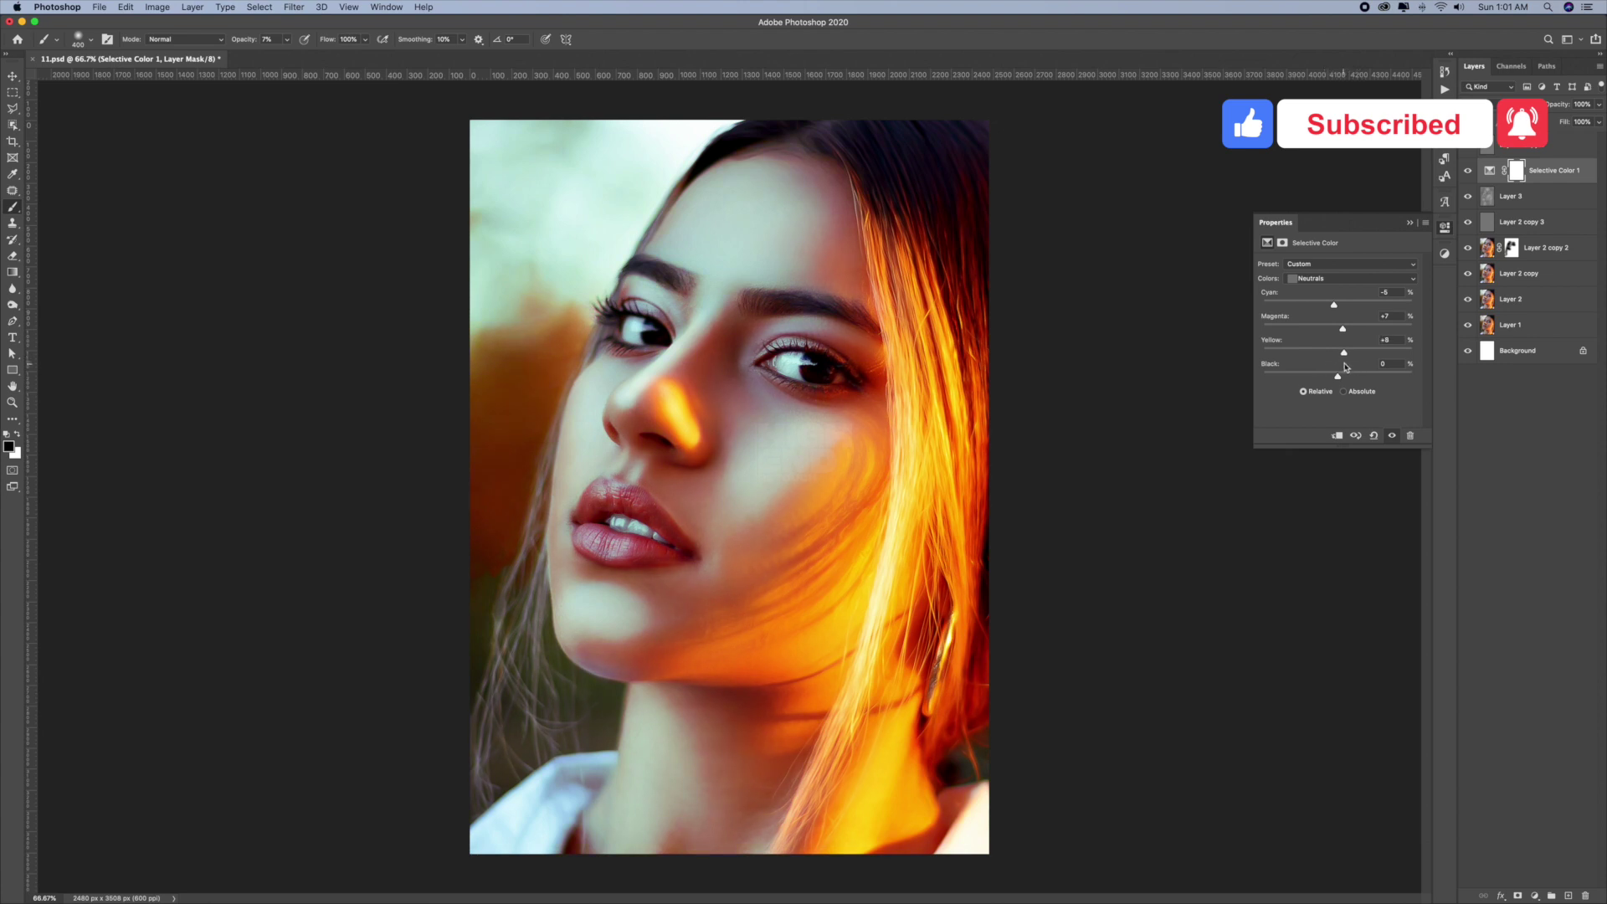
{"action": "key", "text": "ctrl+j"}
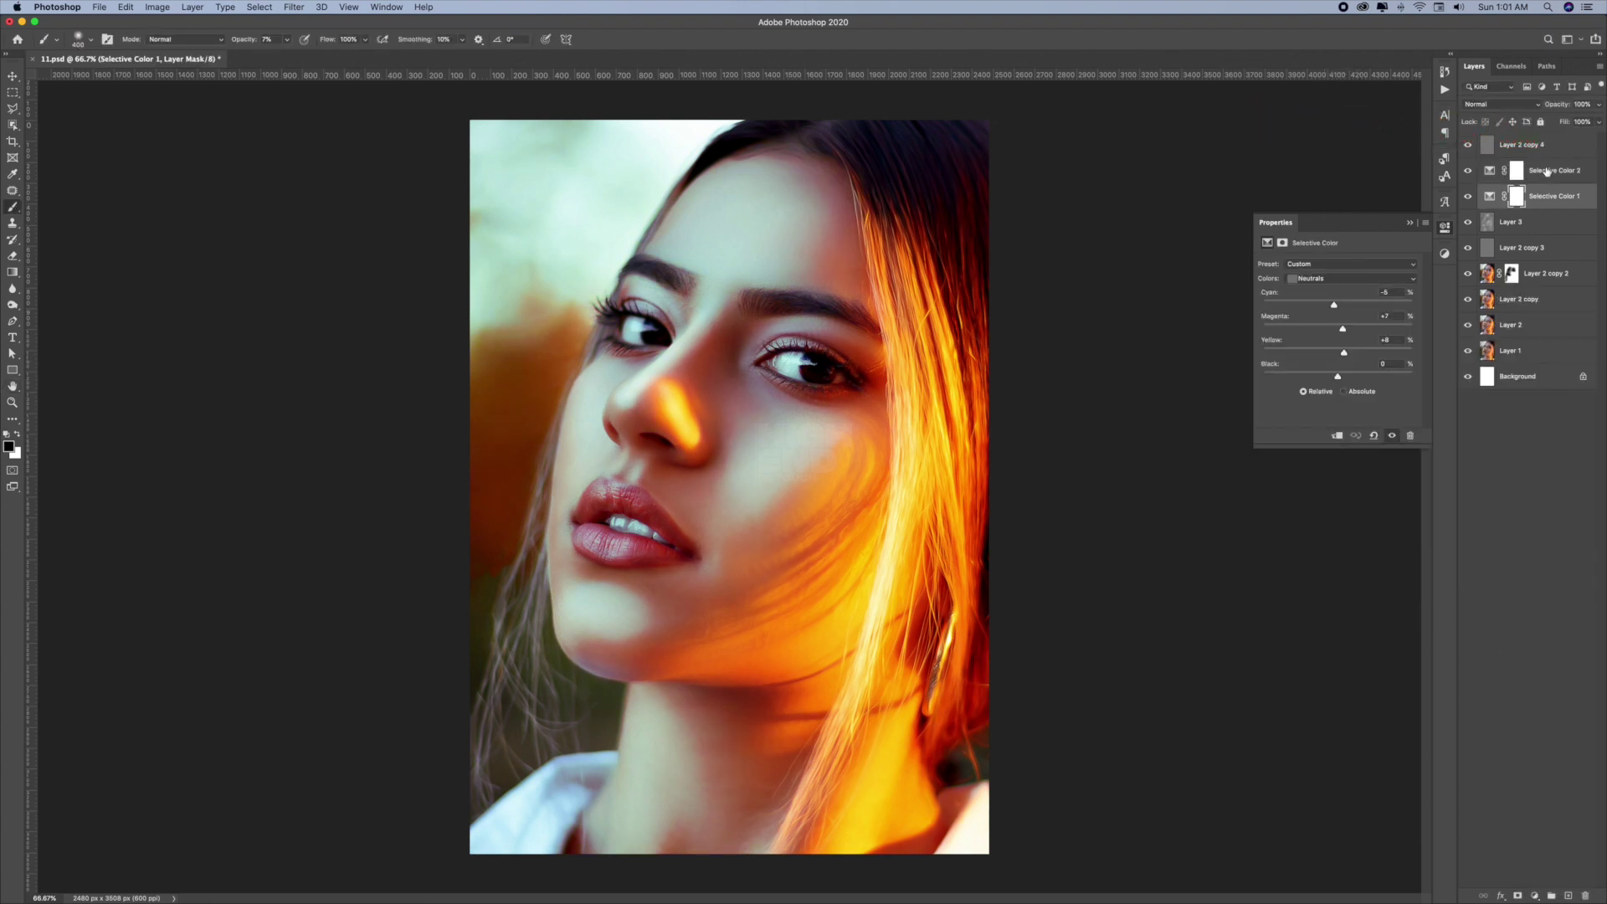
- Move both Selective Color layers to the top; set Selective Color 2 Cyans to Cyan +100, Magenta -100, Yellow +100
{"action": "left_click_drag", "start_coordinate": [1547, 171], "coordinate": [1539, 146]}
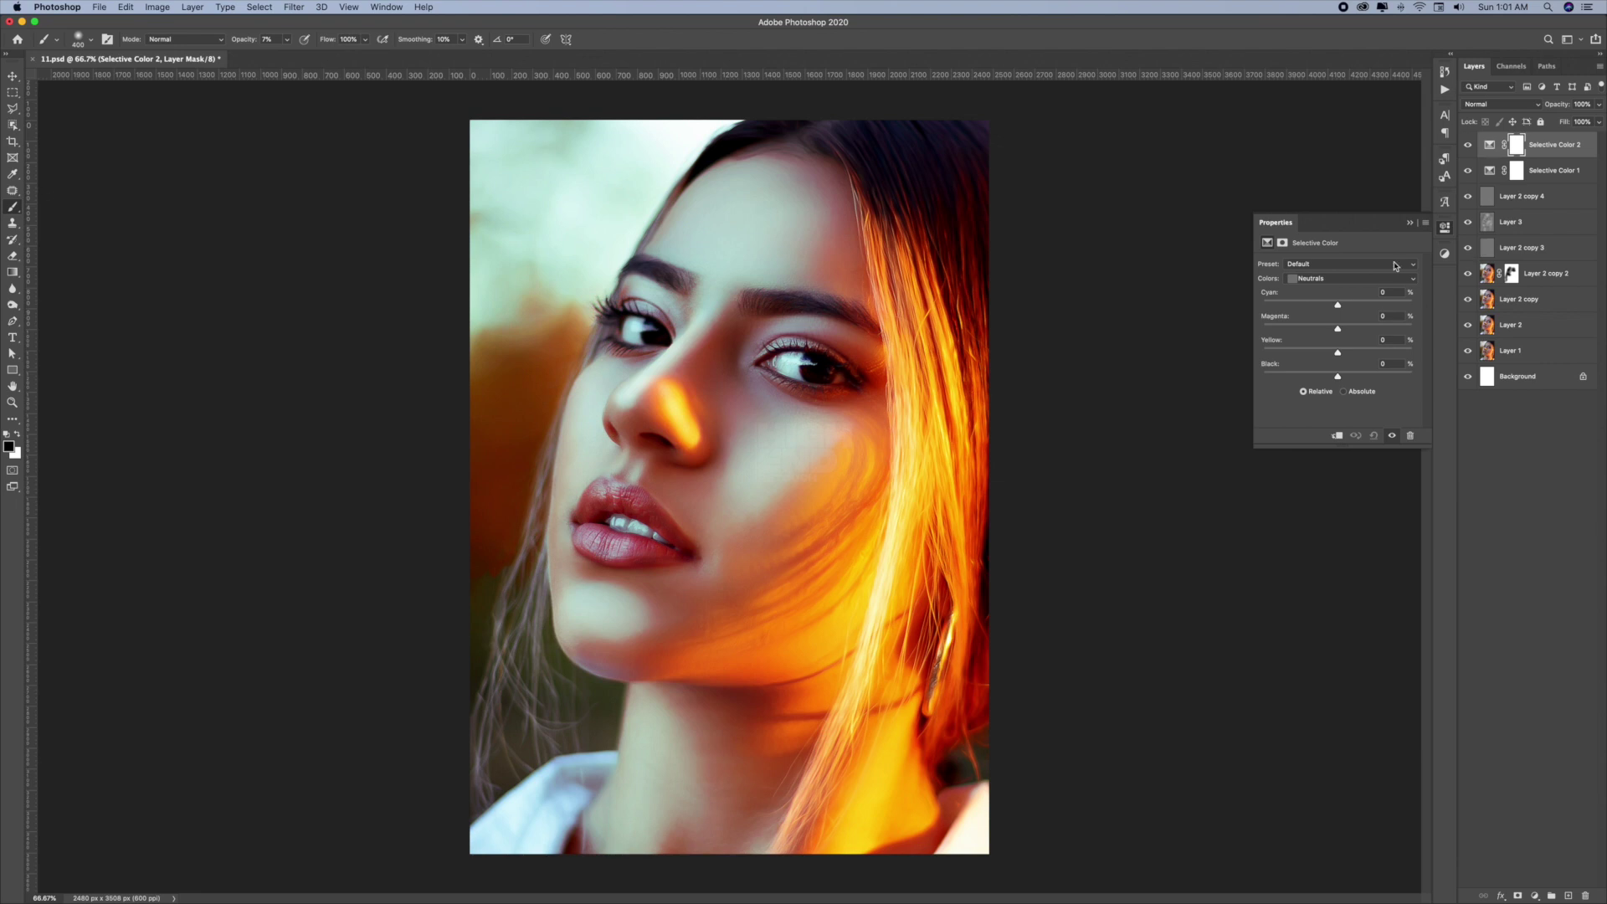
{"action": "key", "text": "alt+bracketleft"}
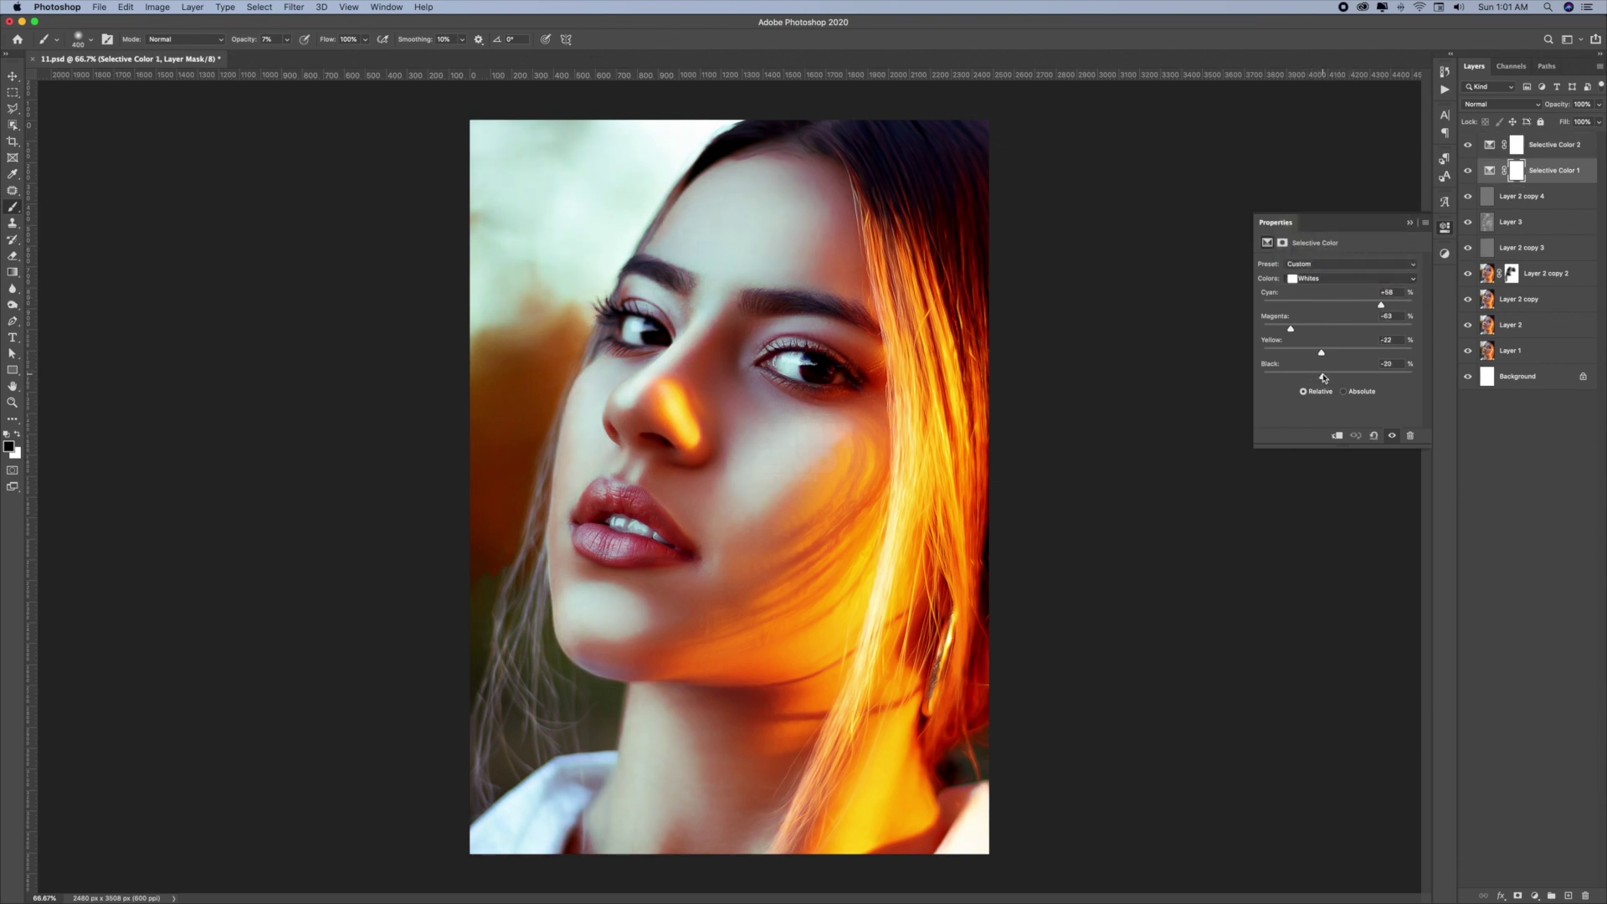
{"action": "left_click", "coordinate": [1525, 150]}
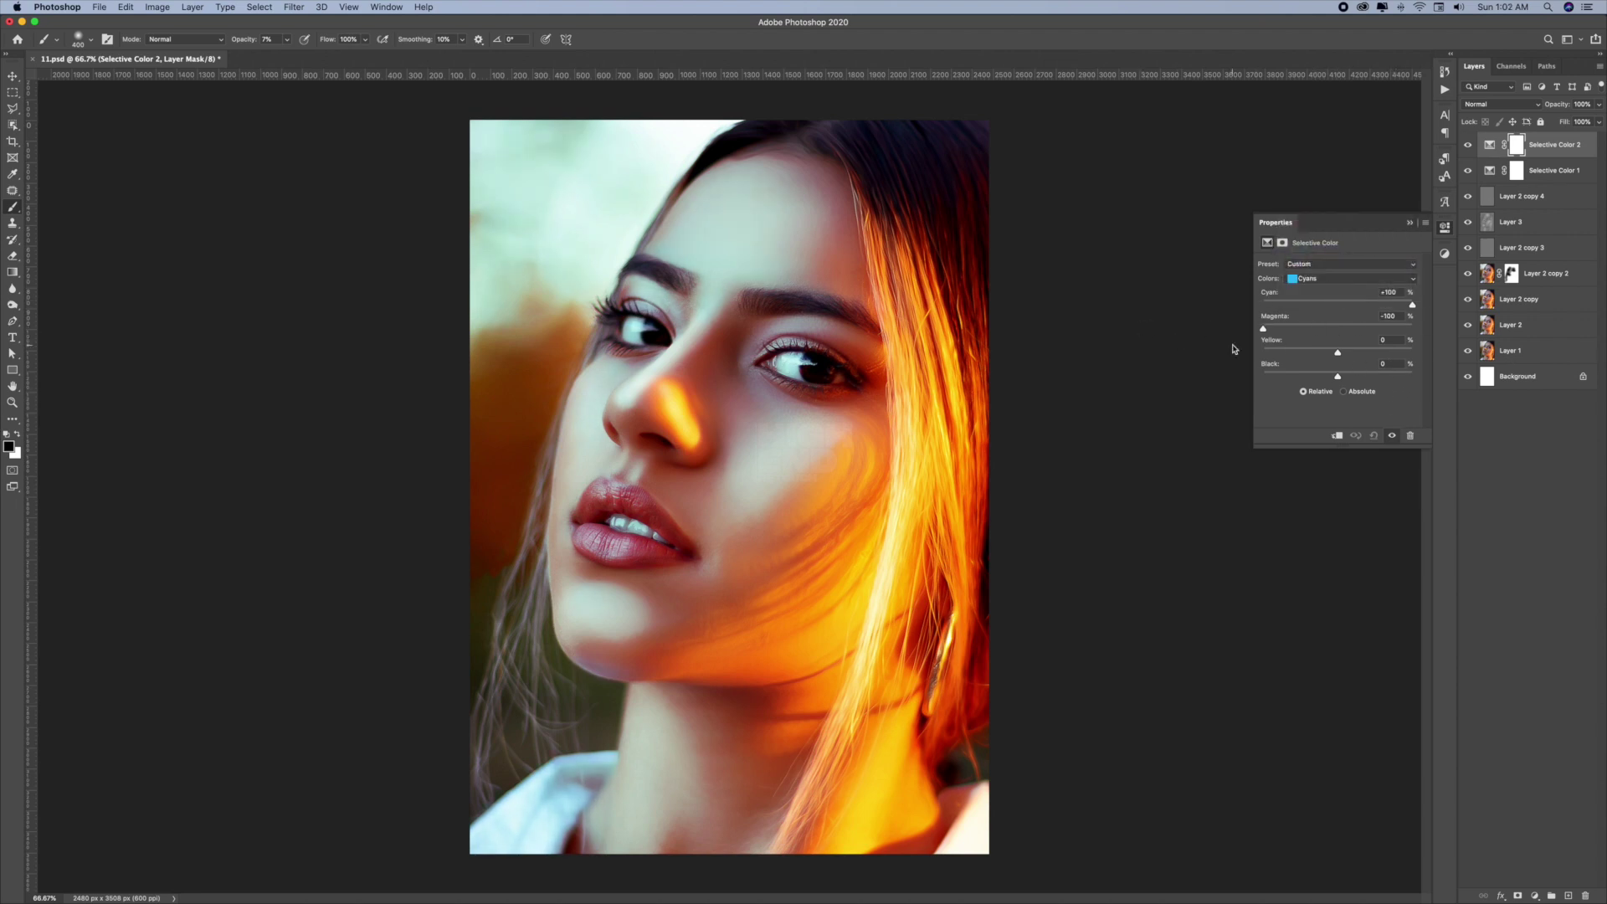
{"action": "left_click", "coordinate": [1324, 280]}
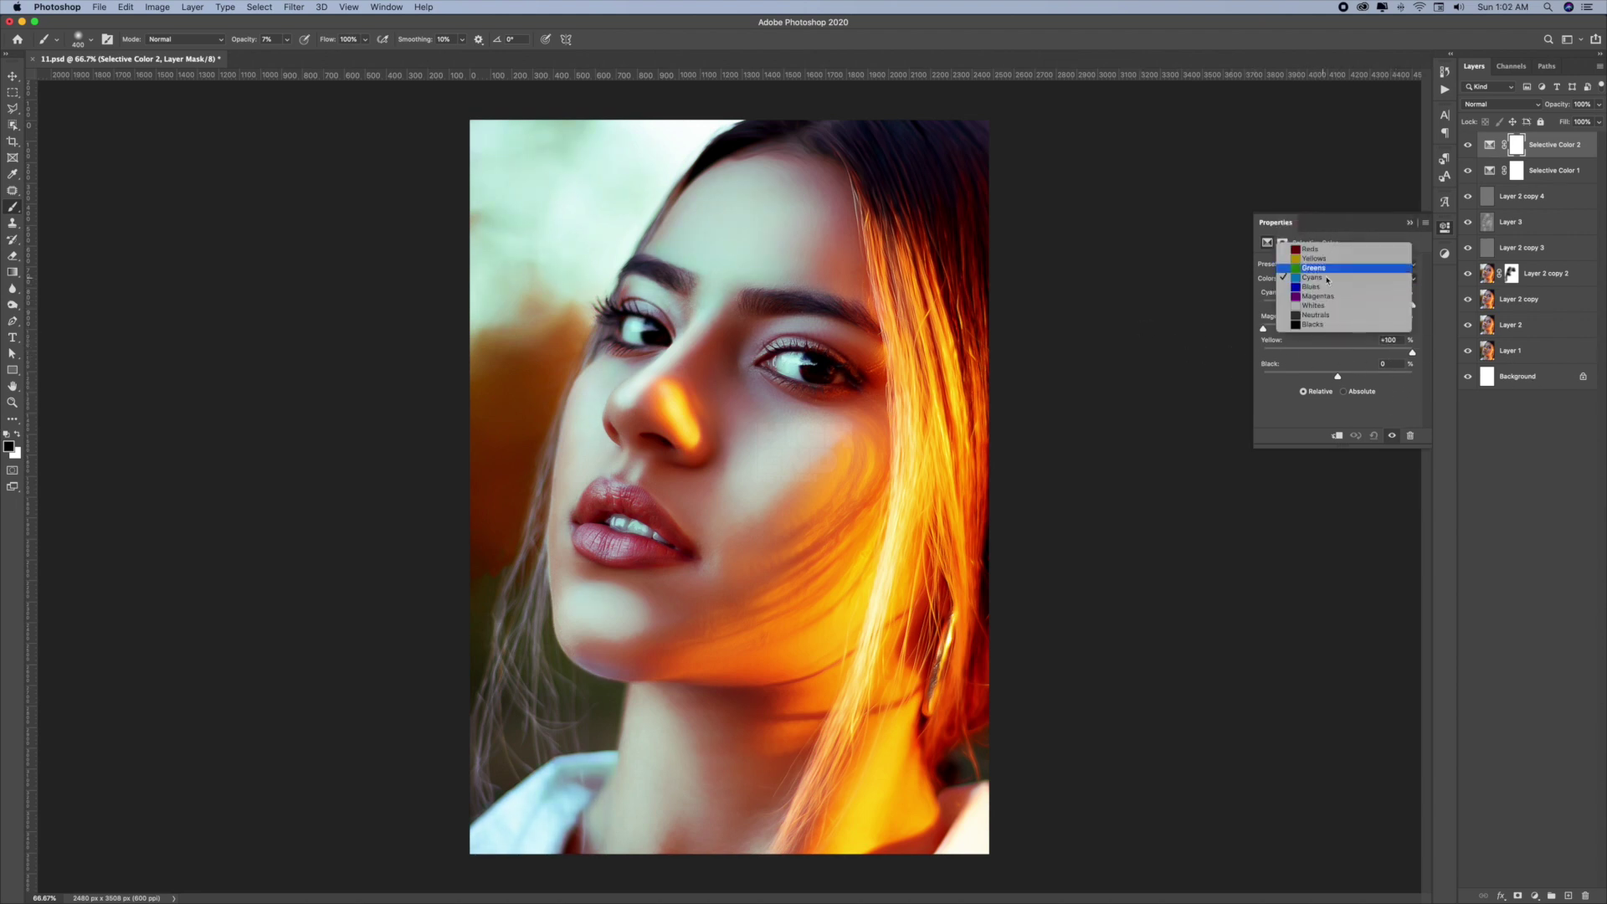
{"action": "left_click", "coordinate": [1532, 178]}
{"action": "left_click", "coordinate": [1537, 897]}
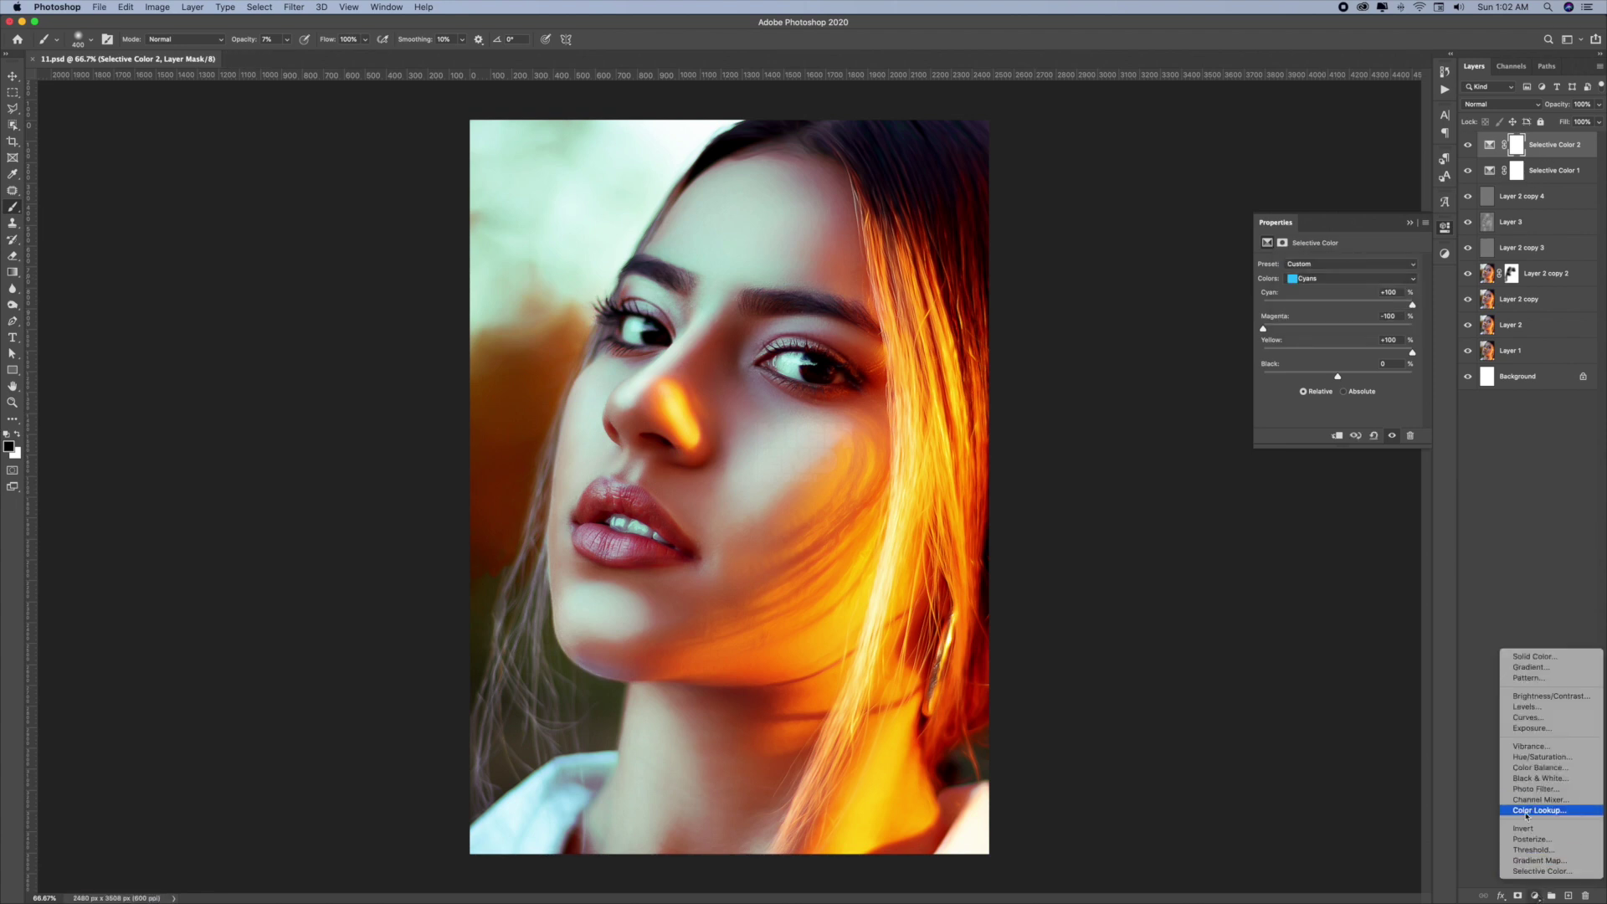
- Add a FoggyNight.3DL Color Lookup in Luminosity mode at low opacity, below Selective Color 1
{"action": "left_click", "coordinate": [1527, 810]}
{"action": "left_click", "coordinate": [1362, 263]}
{"action": "left_click", "coordinate": [1373, 411]}
{"action": "left_click", "coordinate": [1499, 104]}
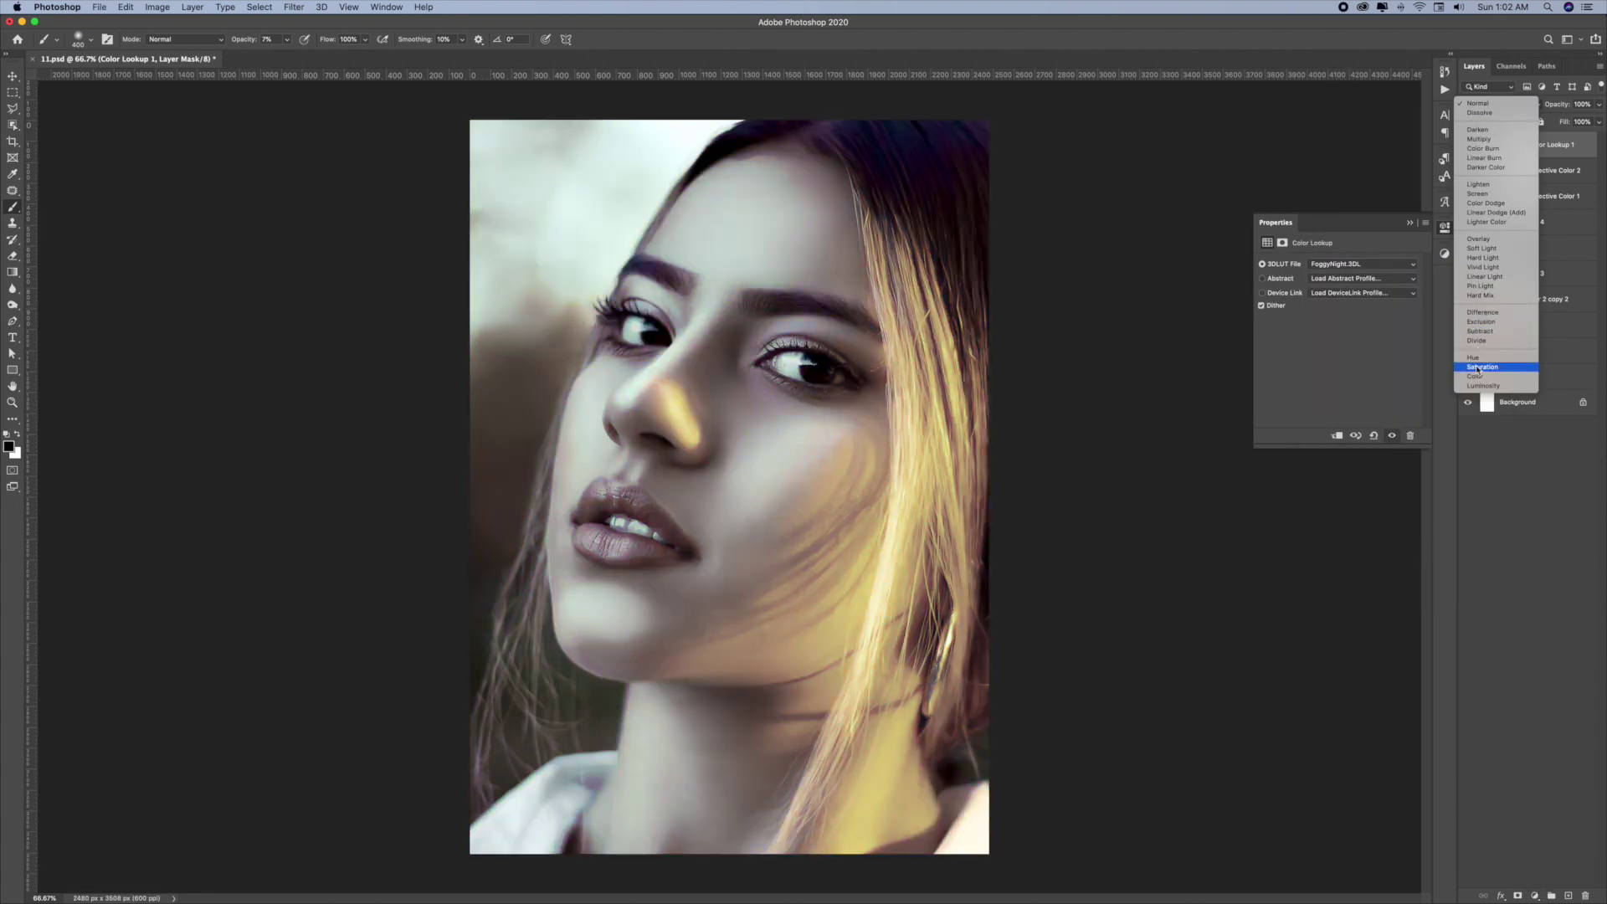
{"action": "left_click", "coordinate": [1475, 386]}
{"action": "type", "text": "7"}
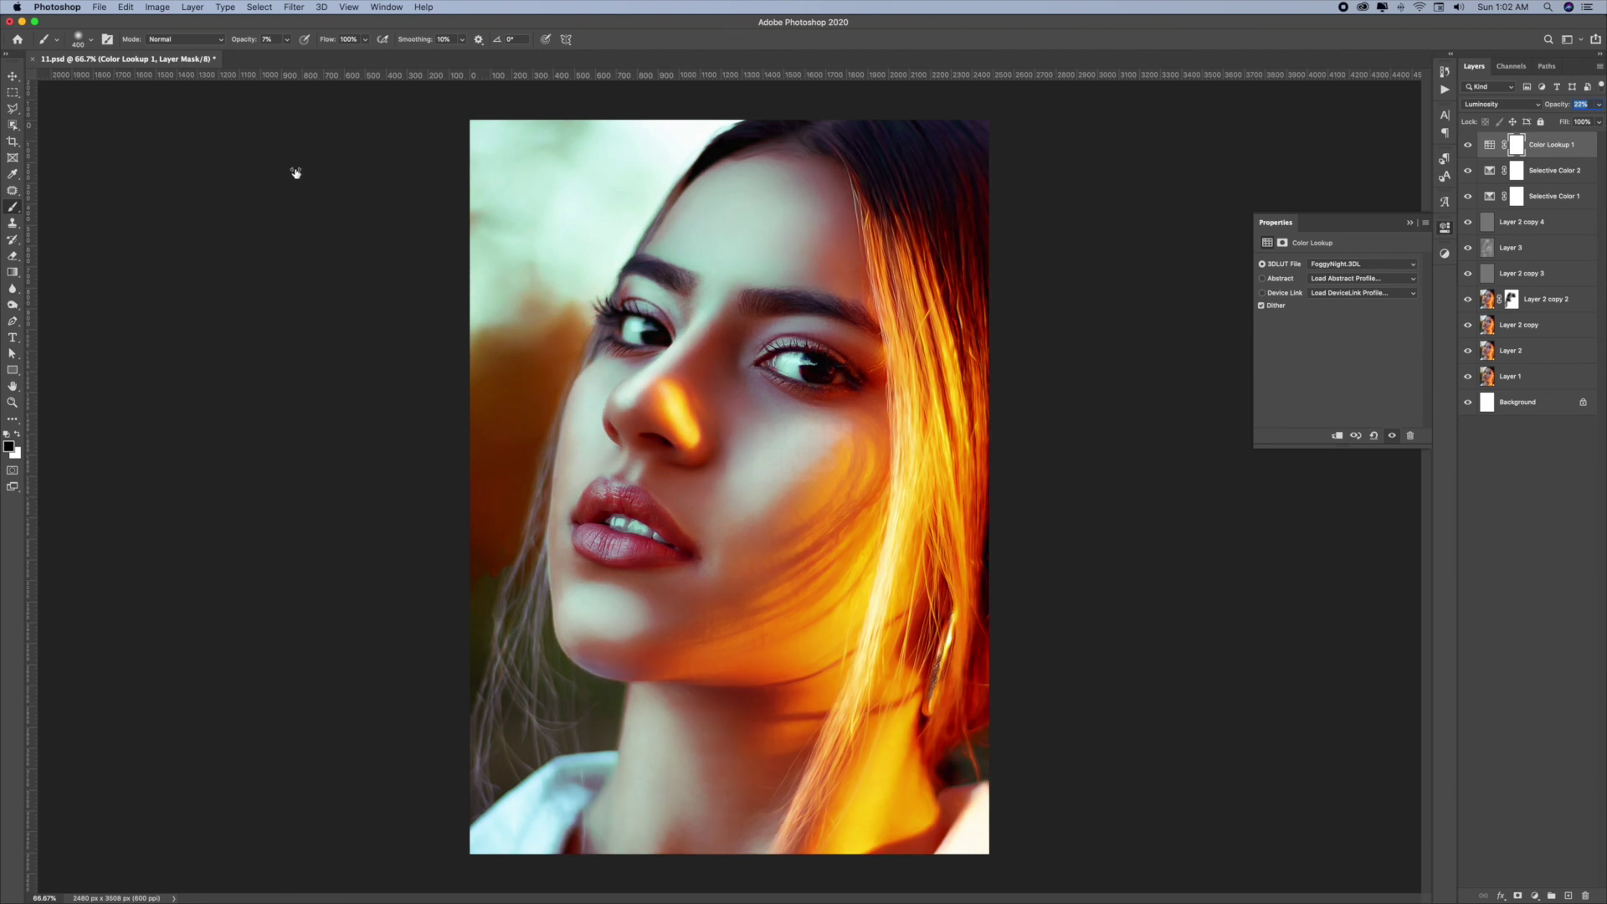
{"action": "left_click_drag", "start_coordinate": [1549, 145], "coordinate": [1537, 198]}
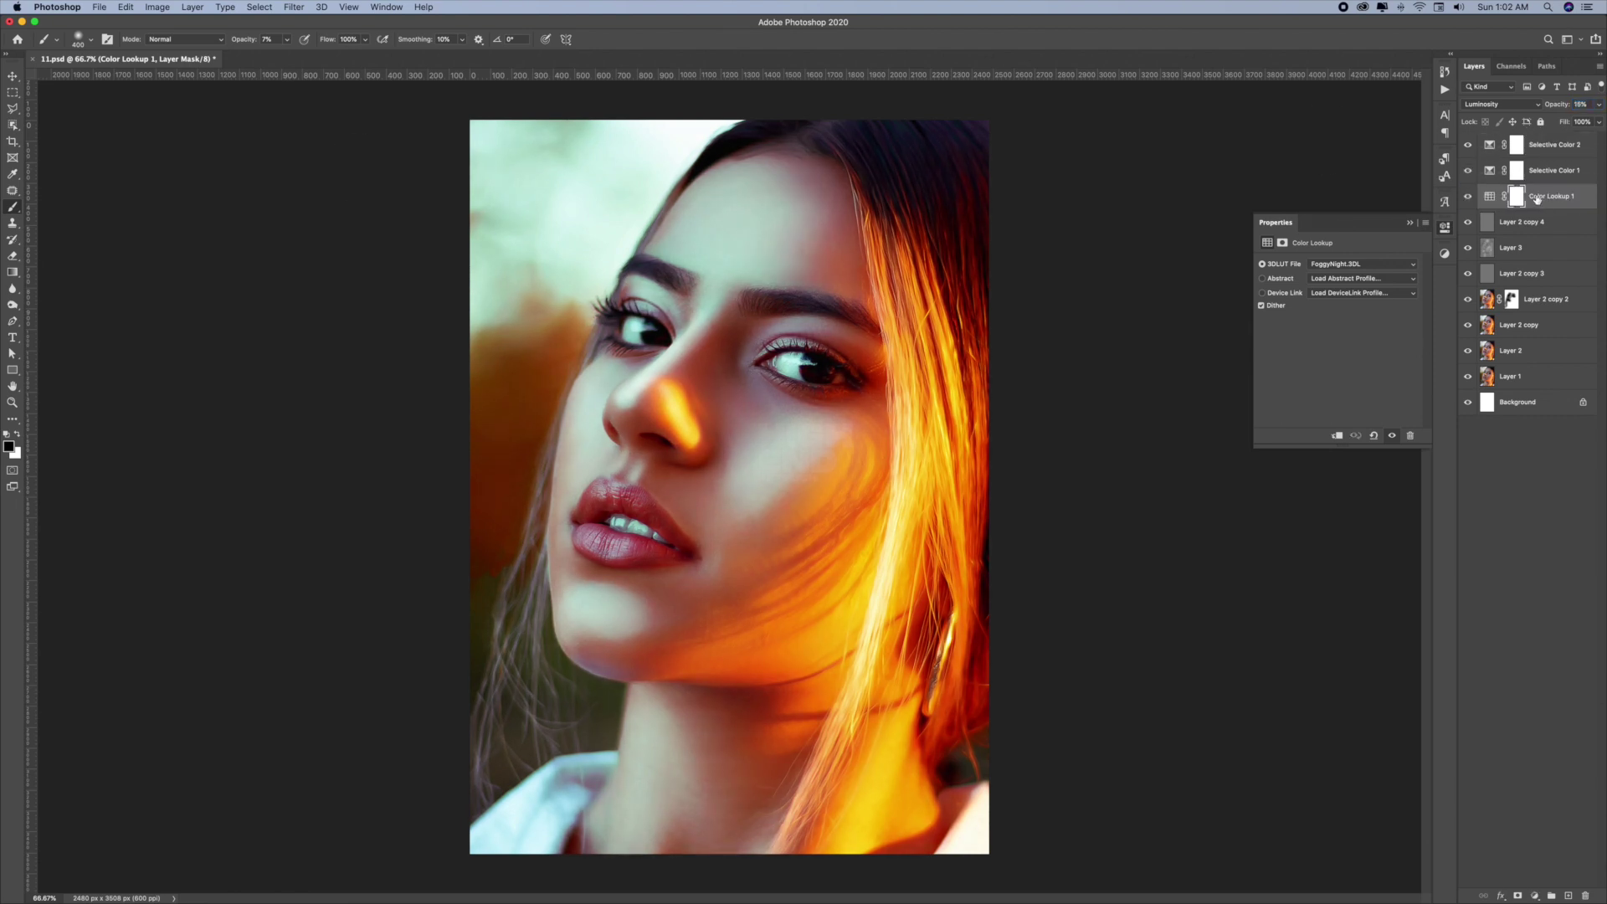
{"action": "type", "text": "17"}
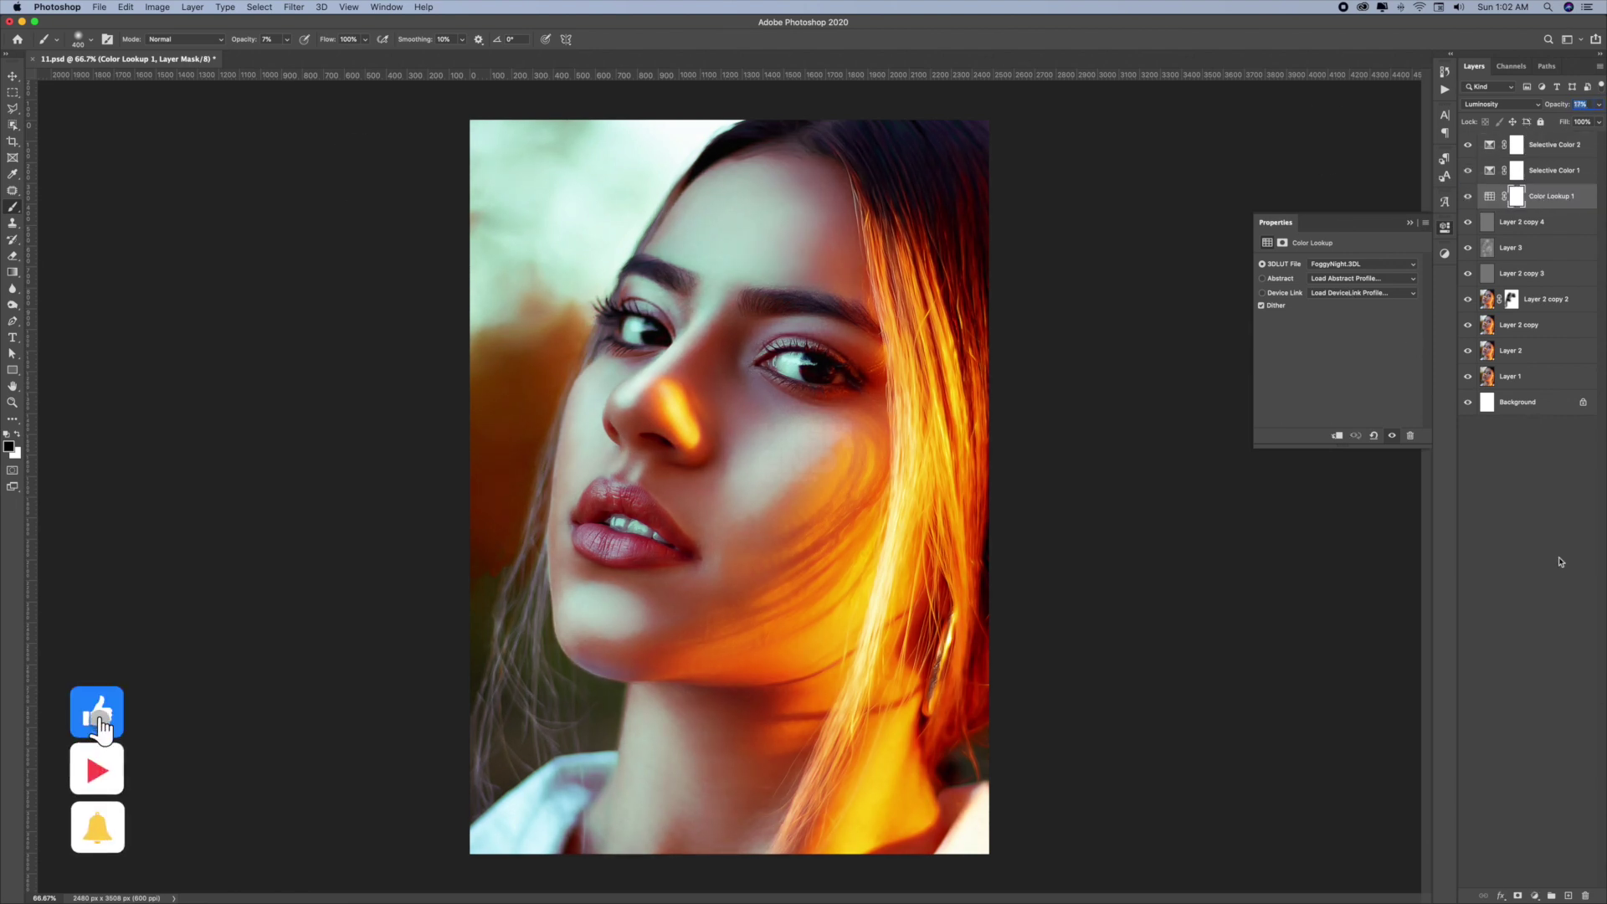
- Set Selective Color 2 Whites to Cyan +72, Magenta -20, Yellow -13
{"action": "left_click", "coordinate": [1548, 144]}
{"action": "left_click", "coordinate": [1352, 278]}
{"action": "left_click", "coordinate": [1314, 312]}
{"action": "mouse_move", "coordinate": [1338, 305]}
{"action": "left_mouse_down"}
{"action": "mouse_move", "coordinate": [1415, 320]}
{"action": "mouse_move", "coordinate": [1392, 305]}
{"action": "mouse_move", "coordinate": [1313, 328]}
{"action": "mouse_move", "coordinate": [1343, 353]}
{"action": "left_mouse_up"}
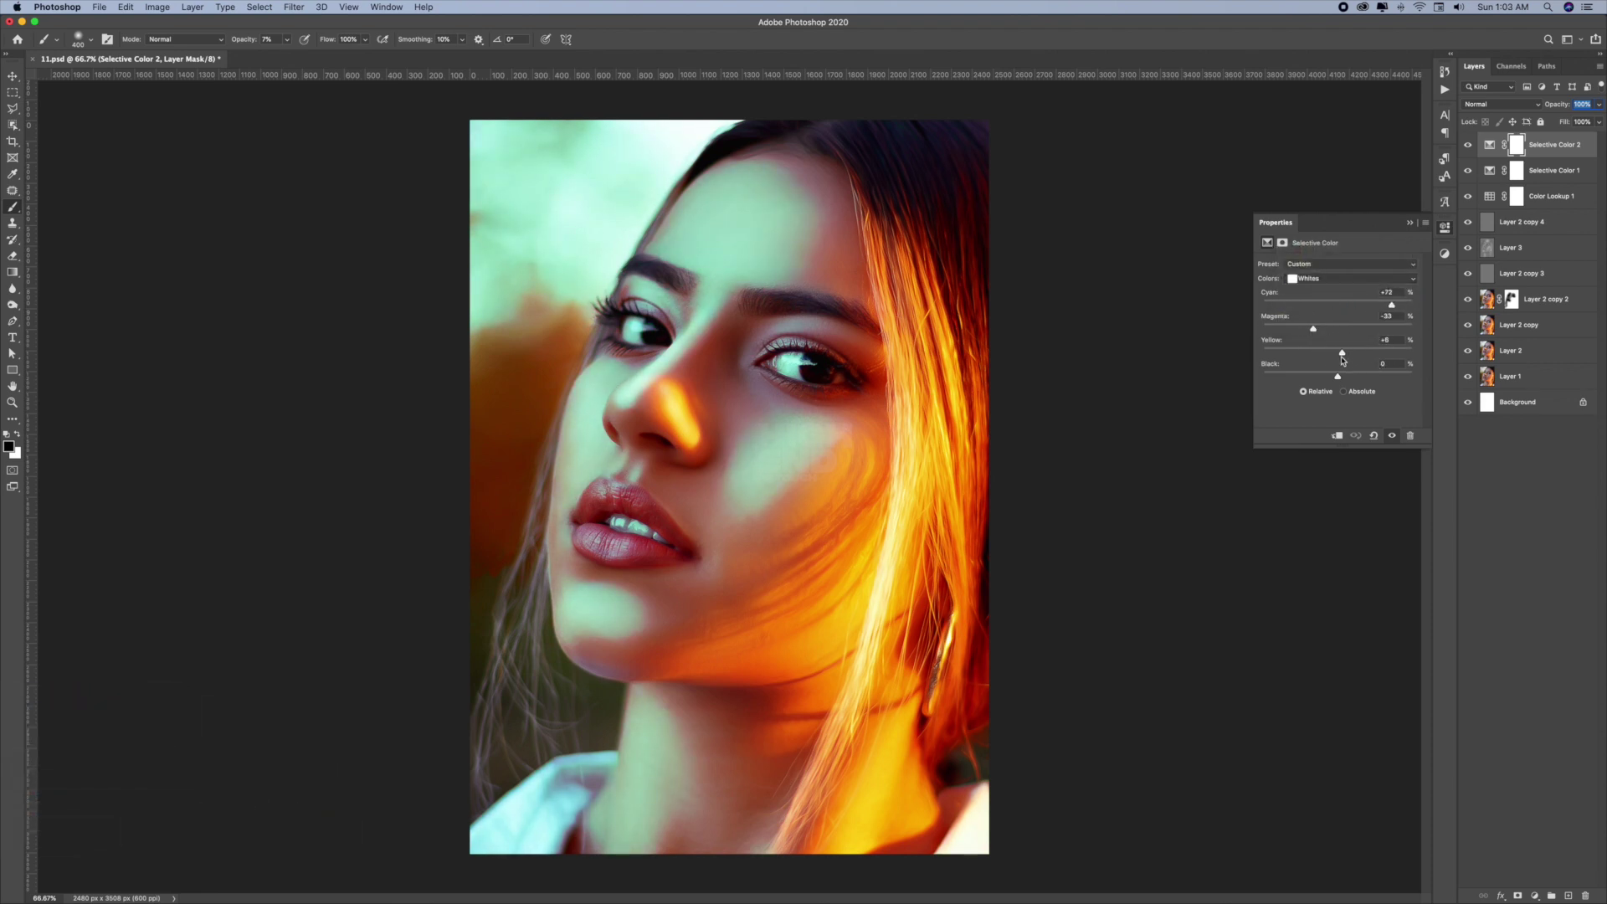
- Add a second Color Lookup layer using the Moonlight.3DL look
{"action": "left_click", "coordinate": [1468, 196]}
{"action": "left_click", "coordinate": [1535, 897]}
{"action": "left_click", "coordinate": [1540, 779]}
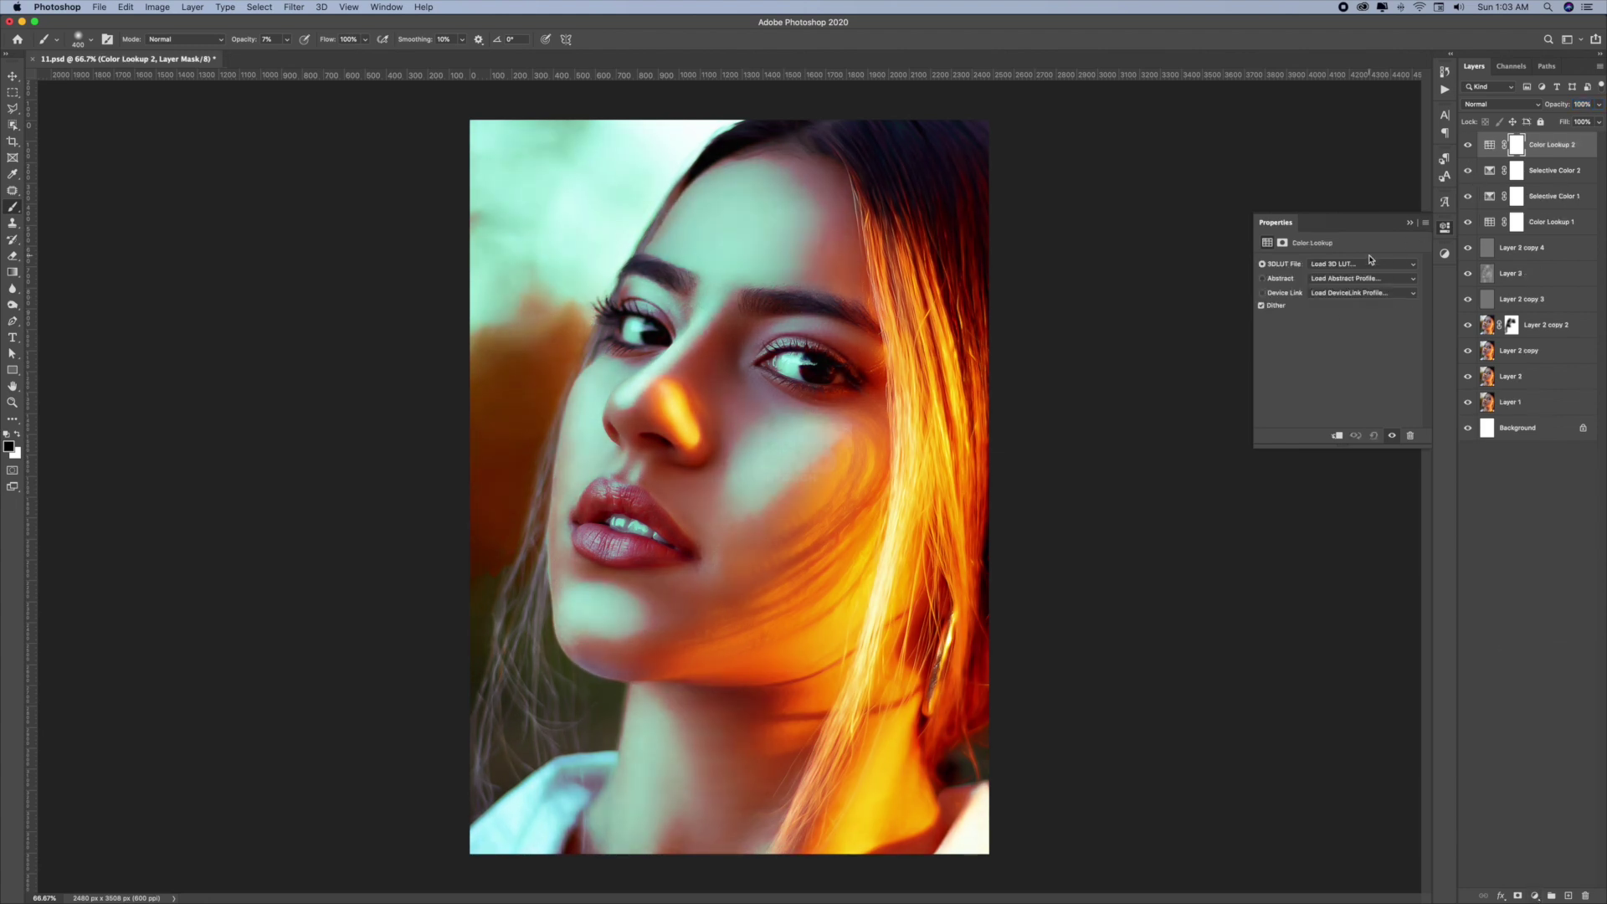
{"action": "left_click", "coordinate": [1362, 263]}
{"action": "left_click", "coordinate": [1381, 550]}
- Draw a gradient on Color Lookup 2's mask and move it below Selective Color 2
{"action": "key", "text": "v"}
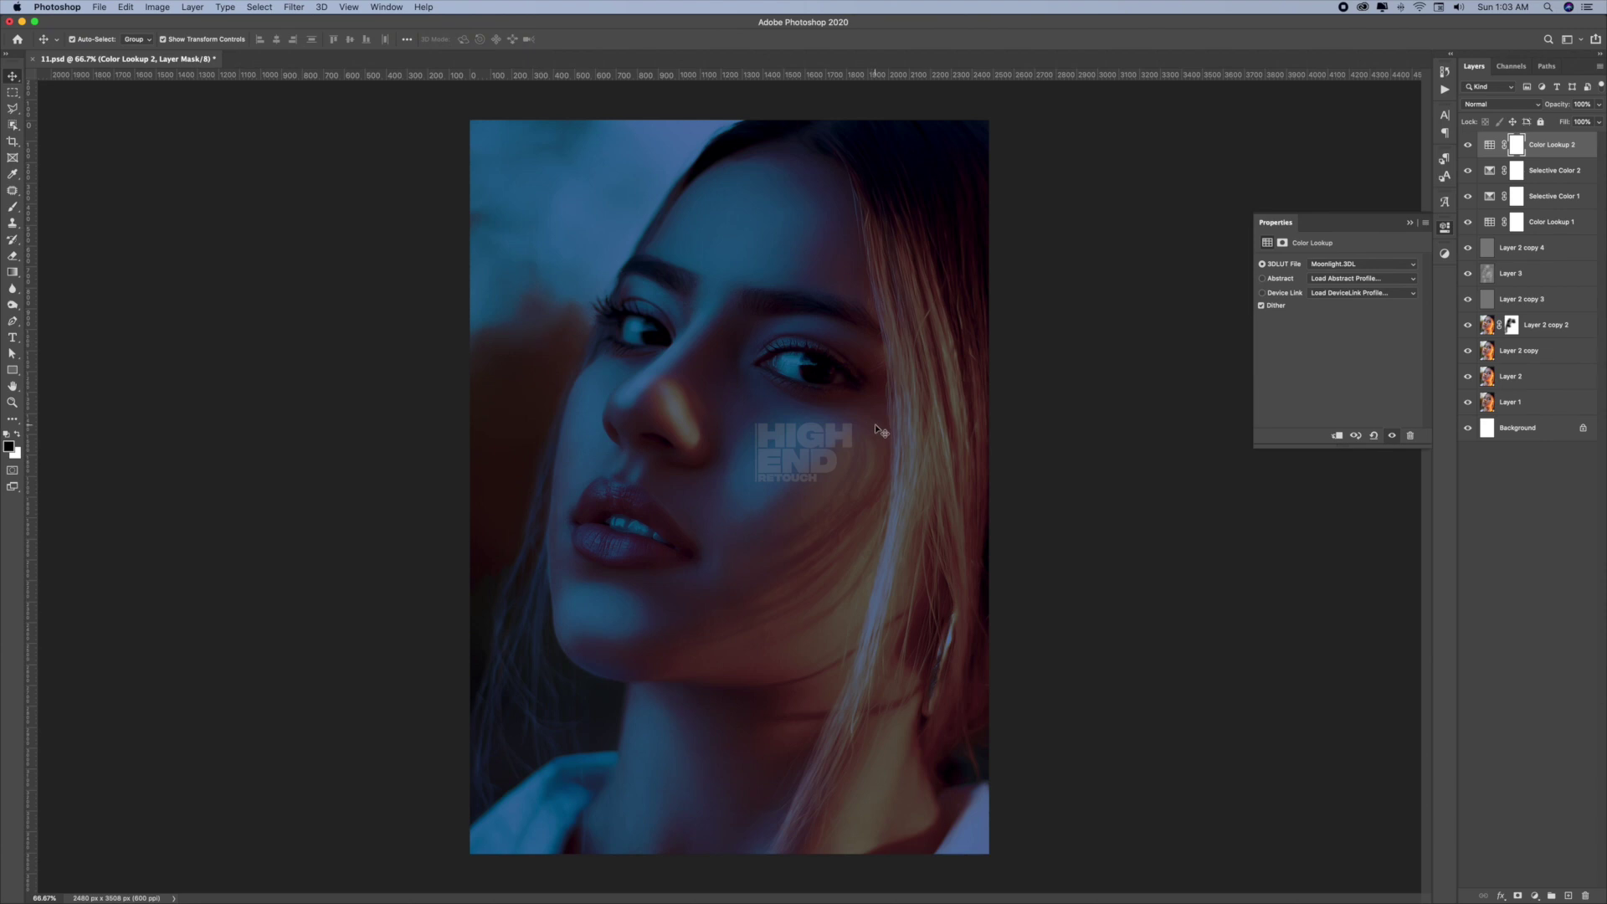
{"action": "key", "text": "g"}
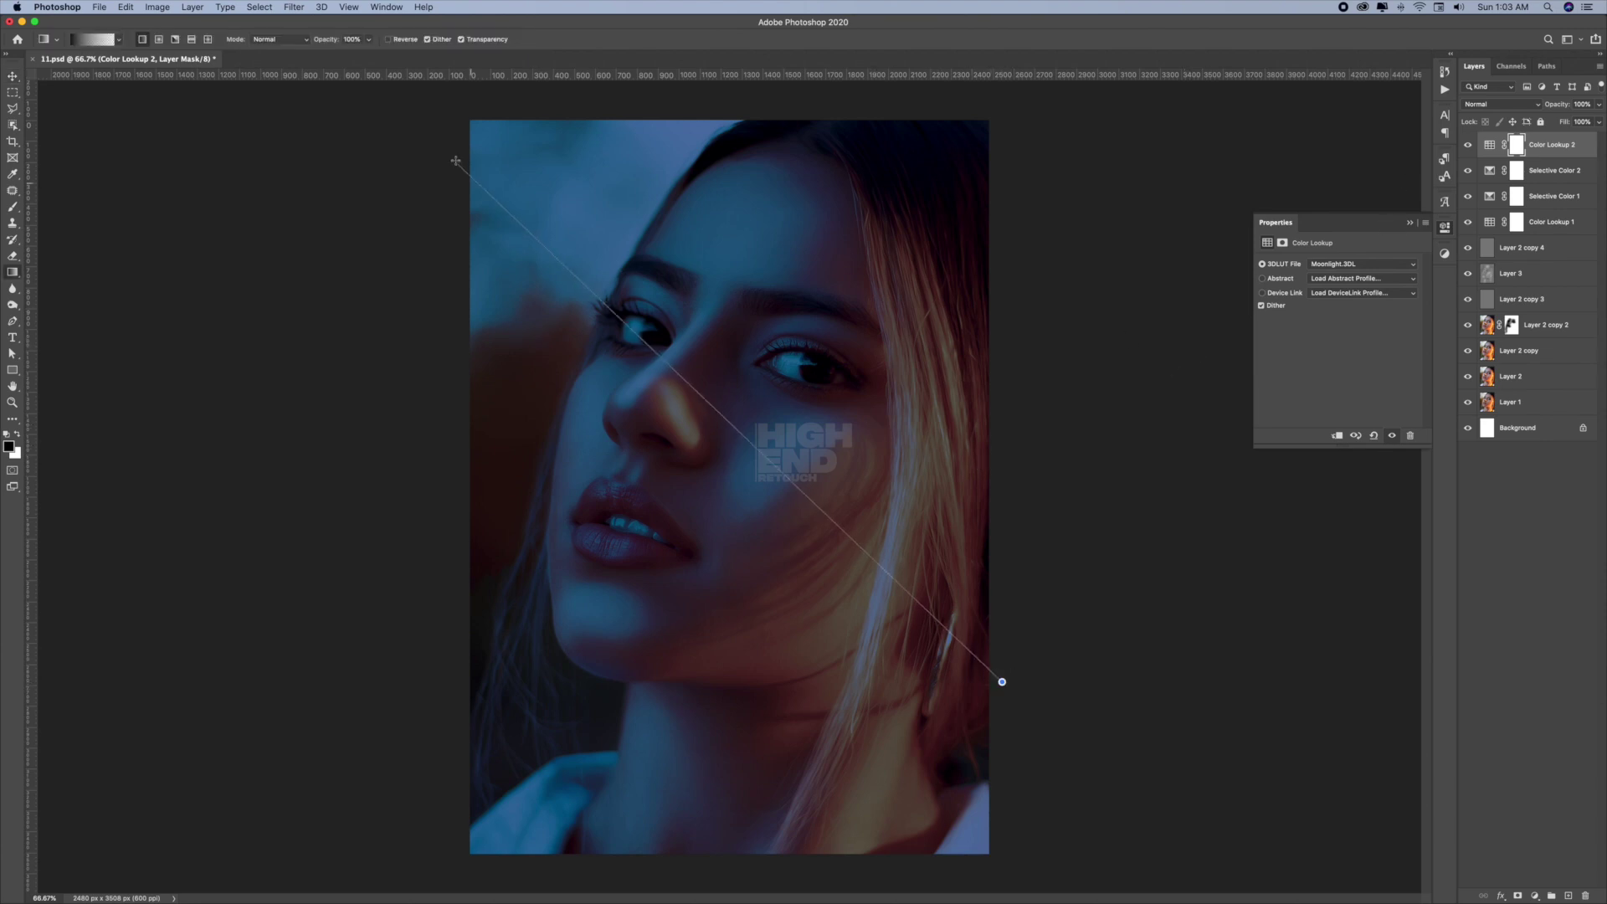
{"action": "left_click_drag", "start_coordinate": [1002, 682], "coordinate": [1004, 679]}
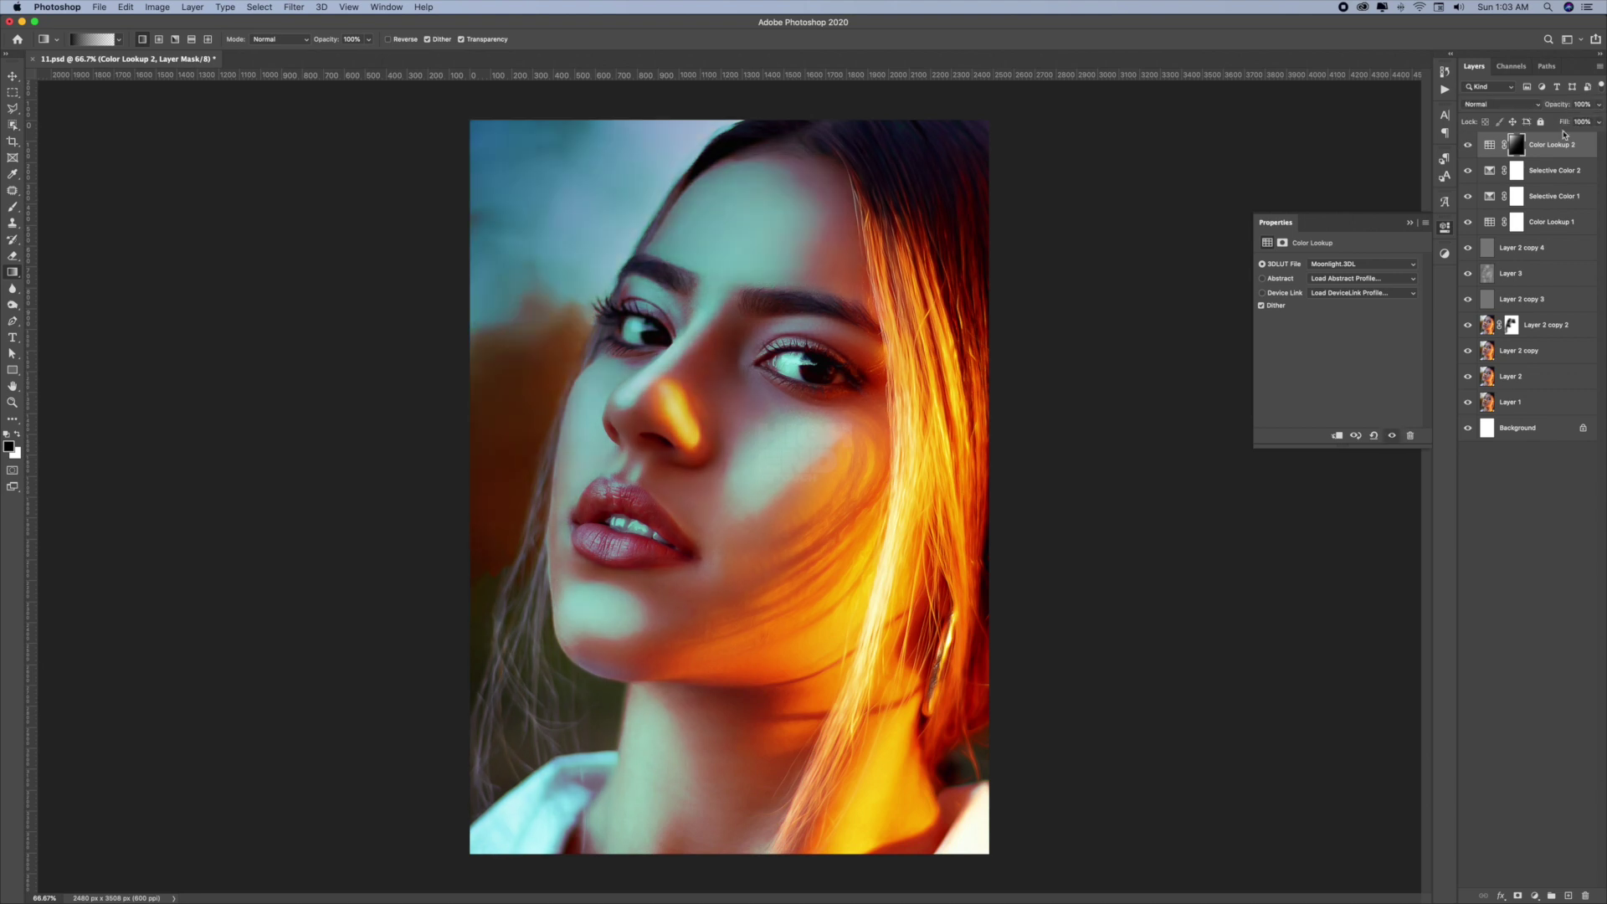
{"action": "left_click_drag", "start_coordinate": [1549, 196], "coordinate": [1549, 184]}
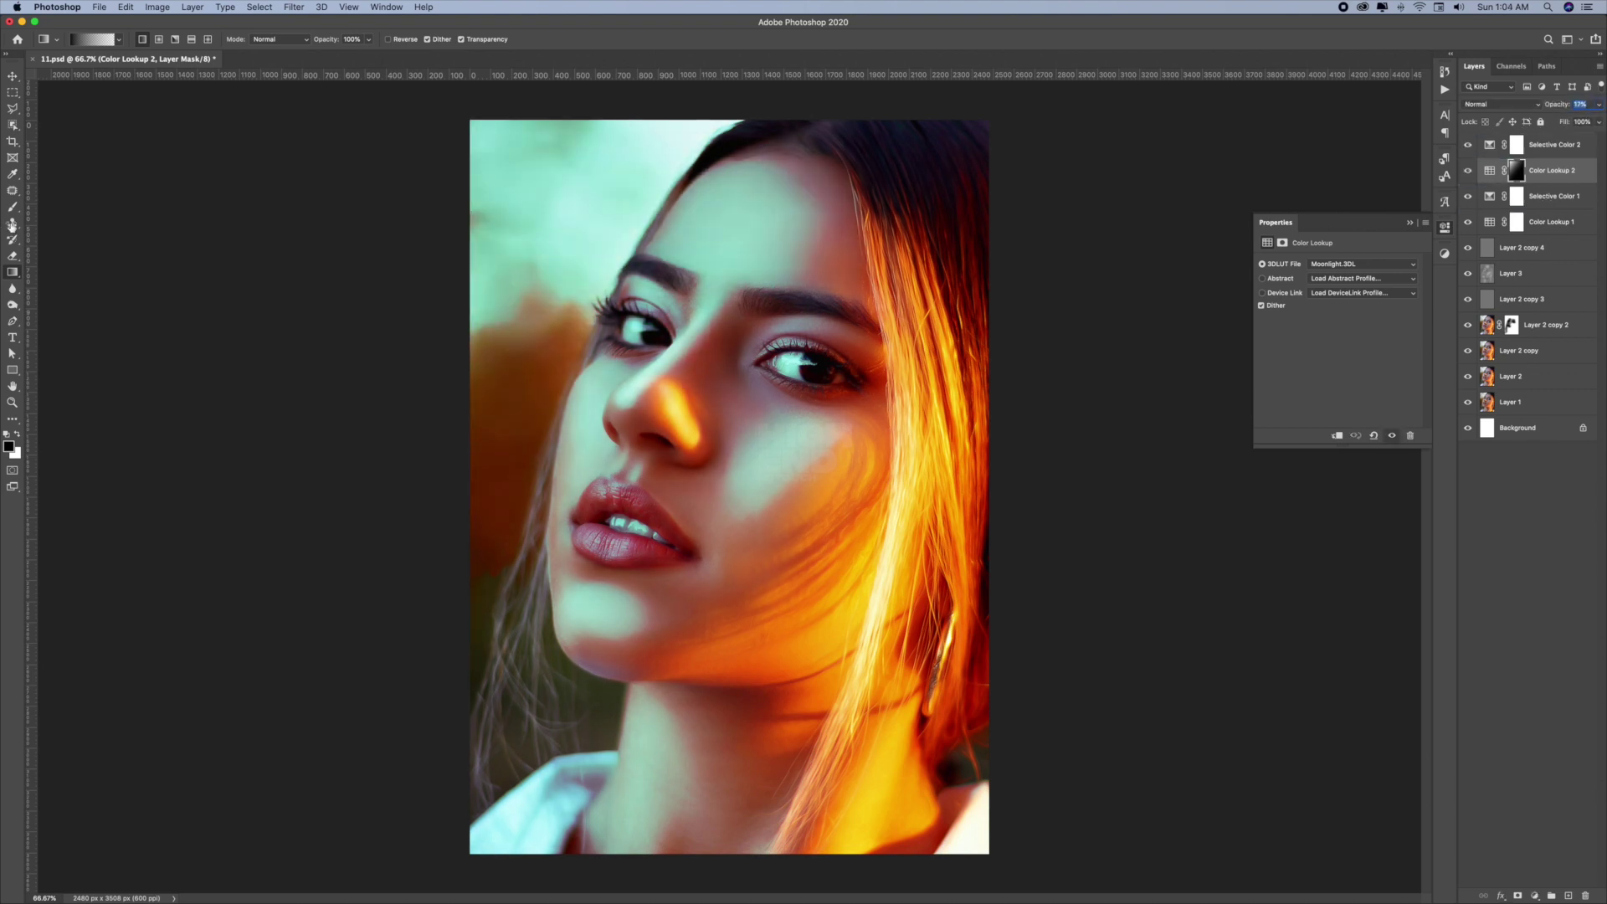
{"action": "left_click", "coordinate": [1576, 145]}
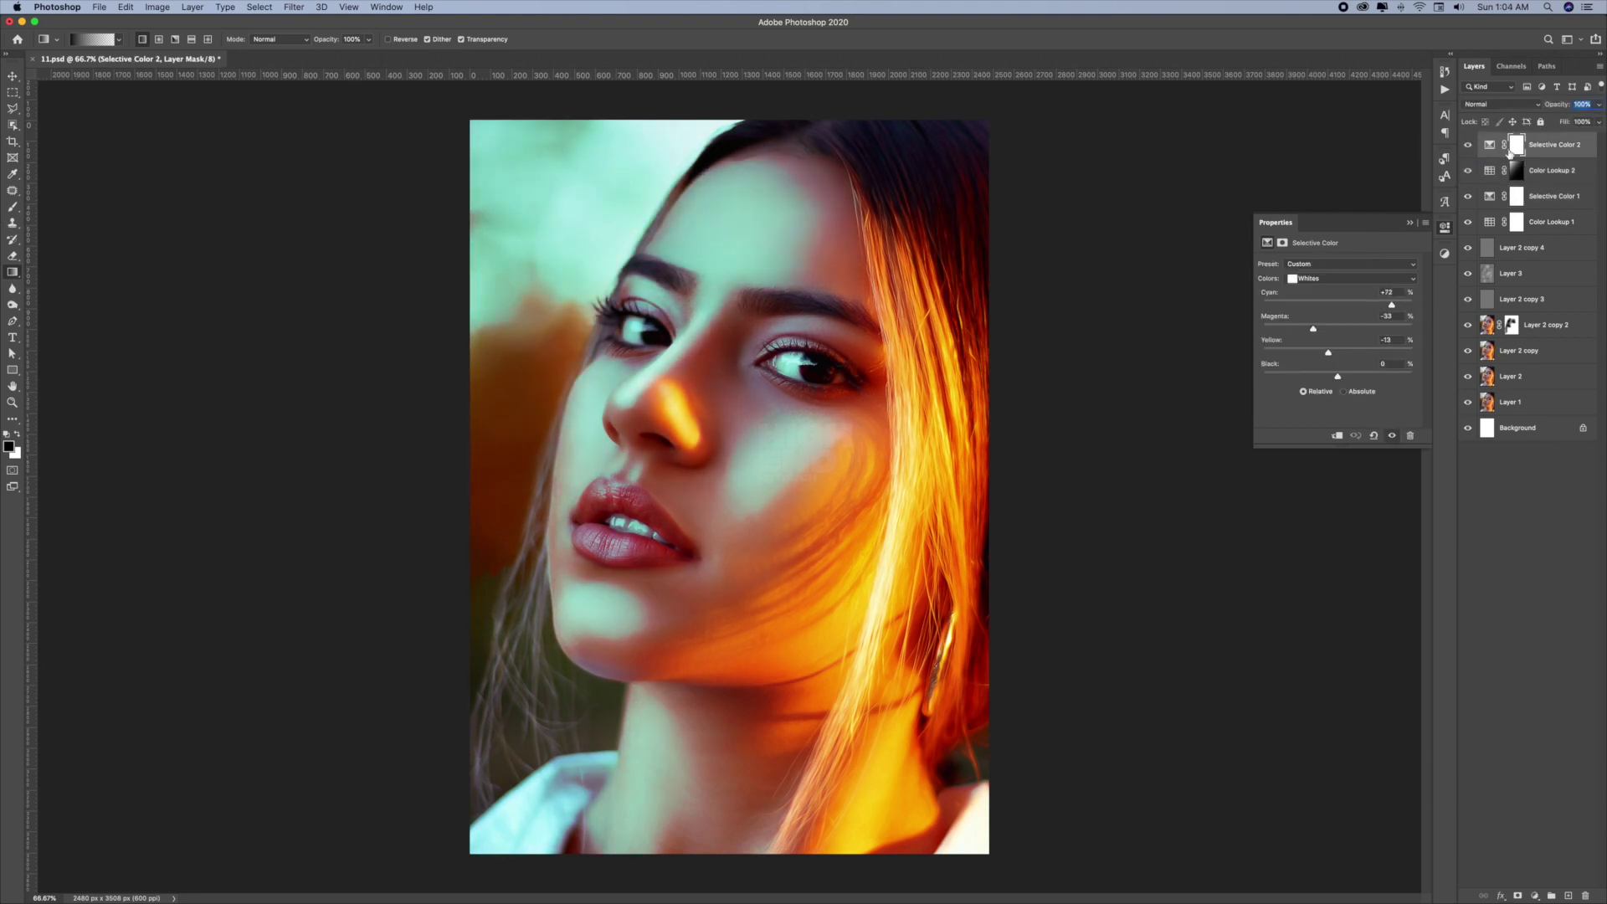
- Move Layer 2 copy 5 above Layer 2 copy 2 and blend it in Overlay mode
{"action": "left_click", "coordinate": [1521, 356]}
{"action": "left_click", "coordinate": [1513, 379]}
{"action": "left_click_drag", "start_coordinate": [1528, 141], "coordinate": [1502, 310]}
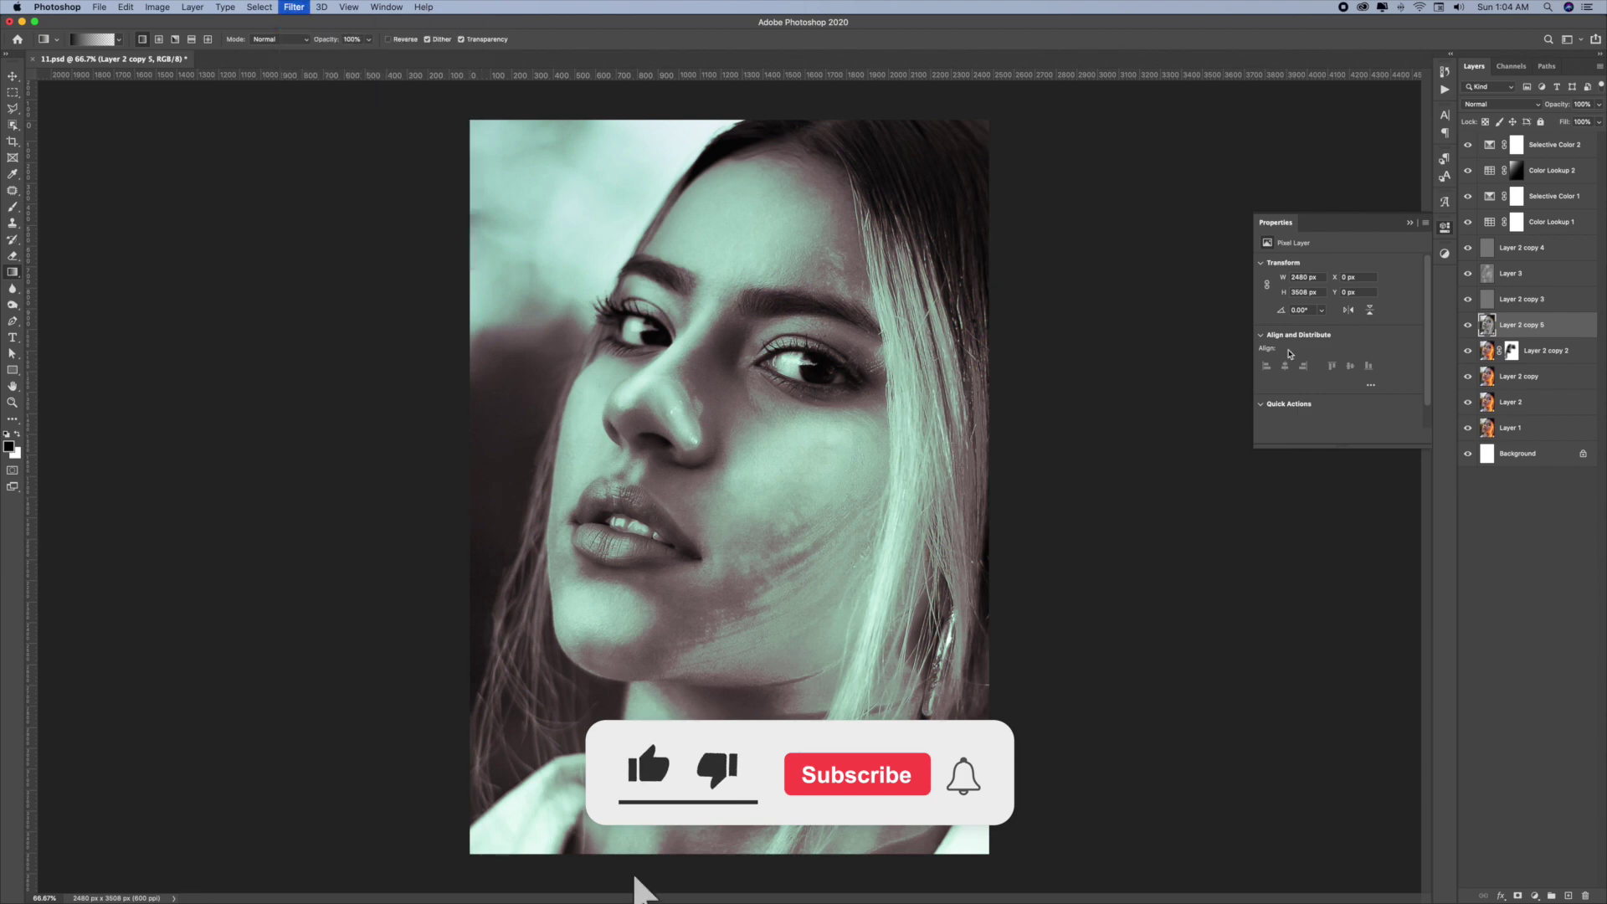
{"action": "left_click", "coordinate": [1500, 104]}
{"action": "left_click", "coordinate": [1490, 238]}
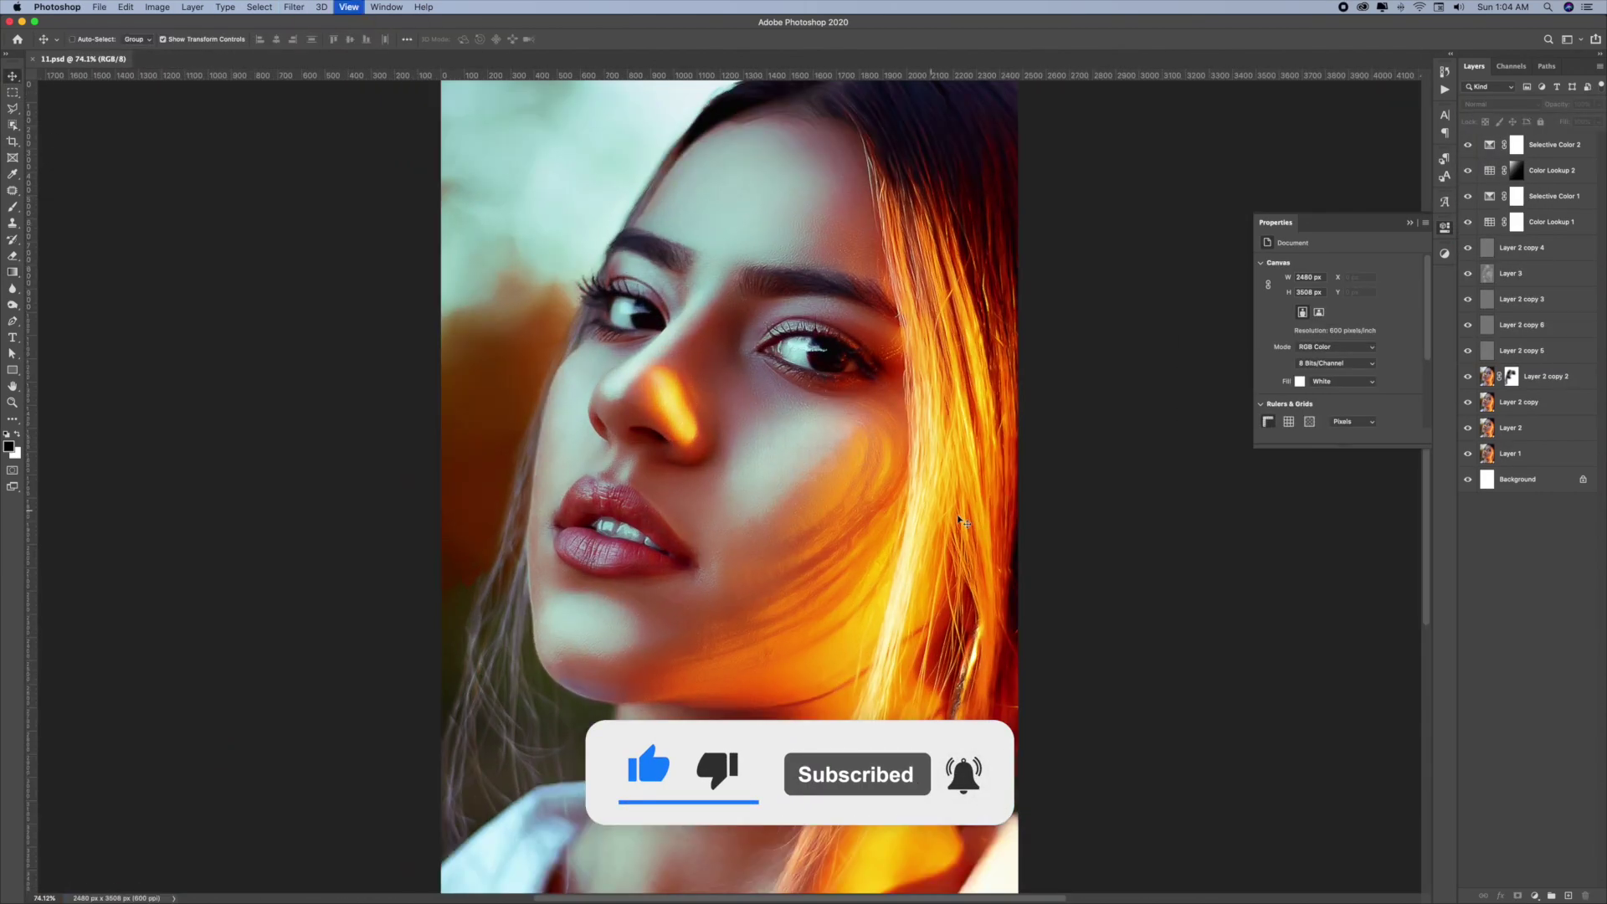
- Give Color Lookup 3 the Lightness Decrease profile at low opacity, below Color Lookup 1
{"action": "left_click", "coordinate": [1363, 264]}
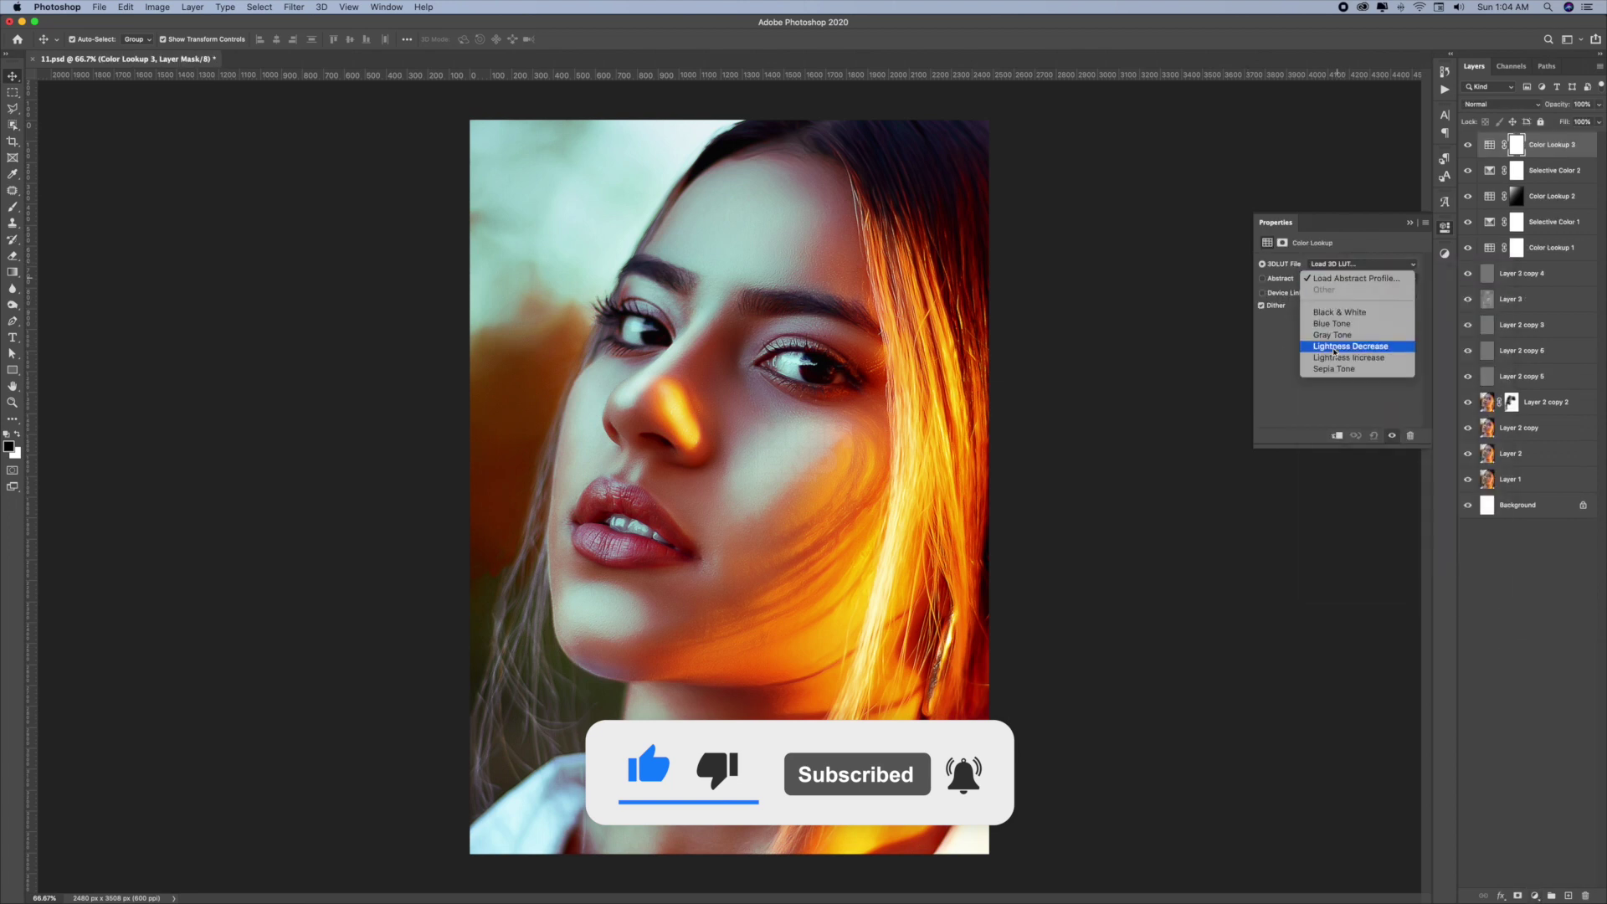
{"action": "left_click", "coordinate": [1348, 348]}
{"action": "left_click_drag", "start_coordinate": [1557, 104], "coordinate": [228, 203]}
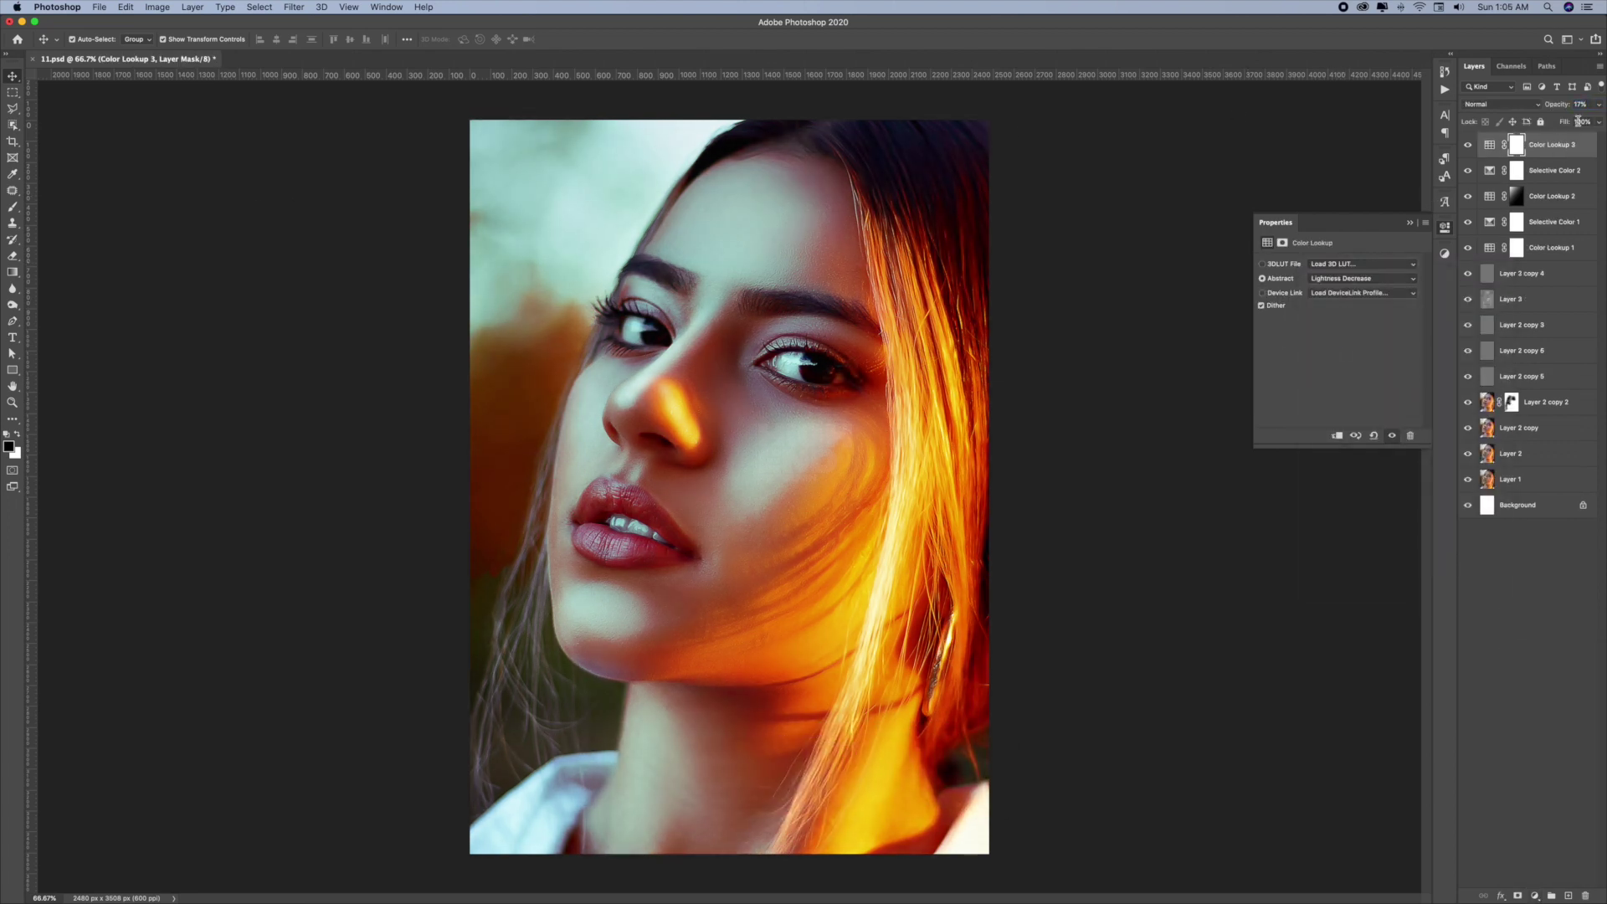
{"action": "left_click_drag", "start_coordinate": [1565, 145], "coordinate": [1540, 257]}
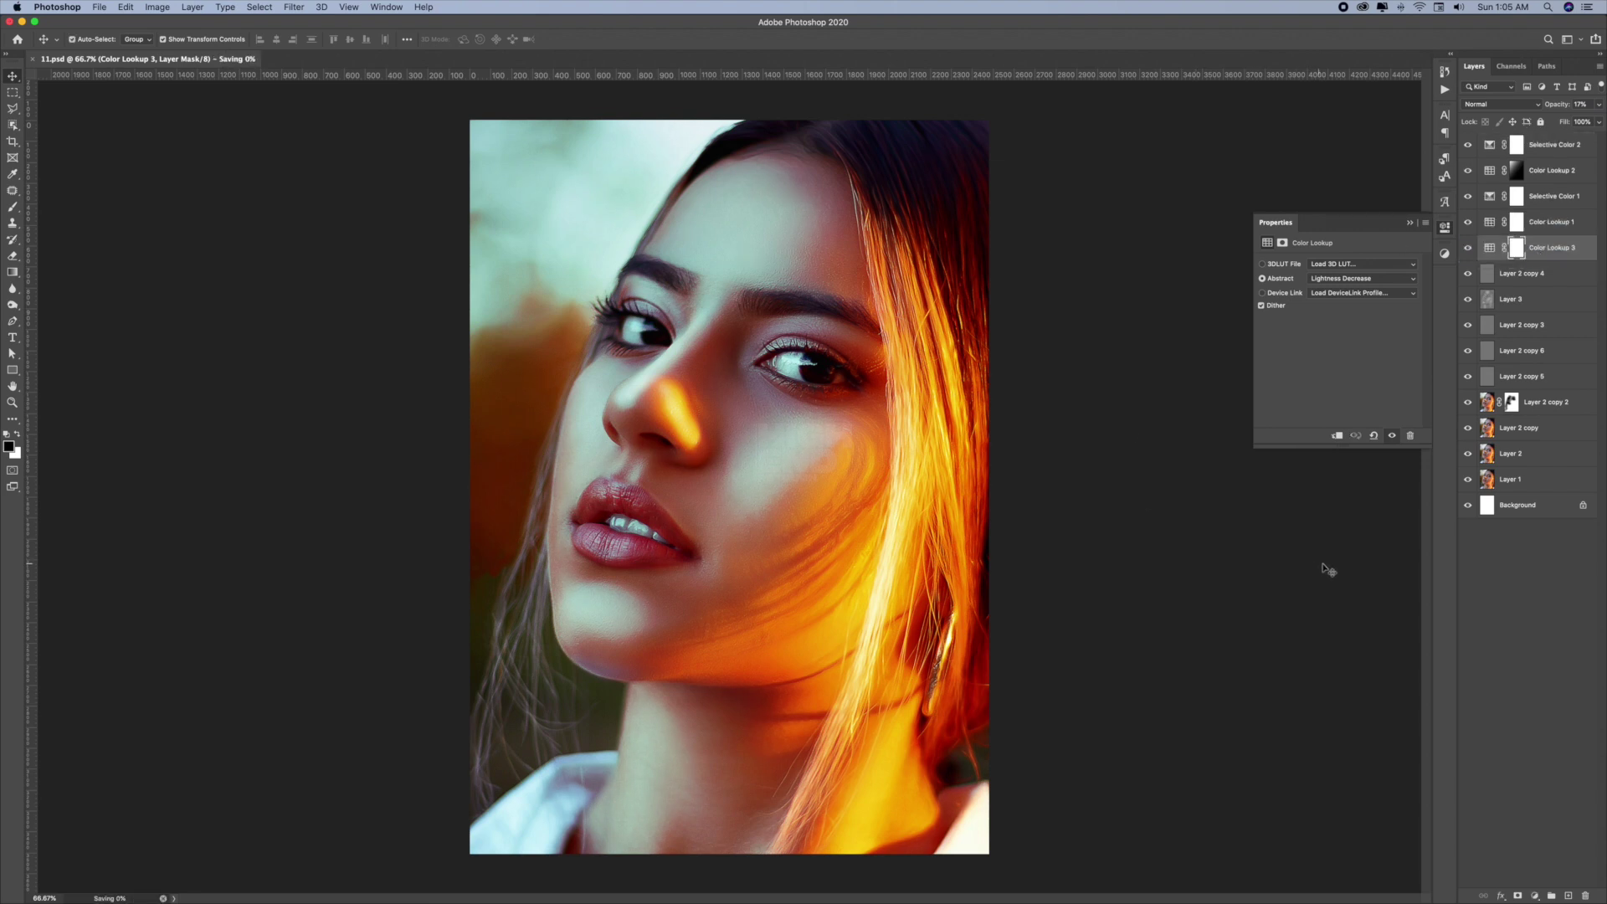
- Add Color Lookup 4 with FuturisticBleak.3DL in Multiply at reduced opacity, then a Selective Color layer
{"action": "left_click", "coordinate": [1534, 896]}
{"action": "left_click", "coordinate": [1541, 809]}
{"action": "left_click", "coordinate": [1363, 264]}
{"action": "left_click", "coordinate": [1340, 420]}
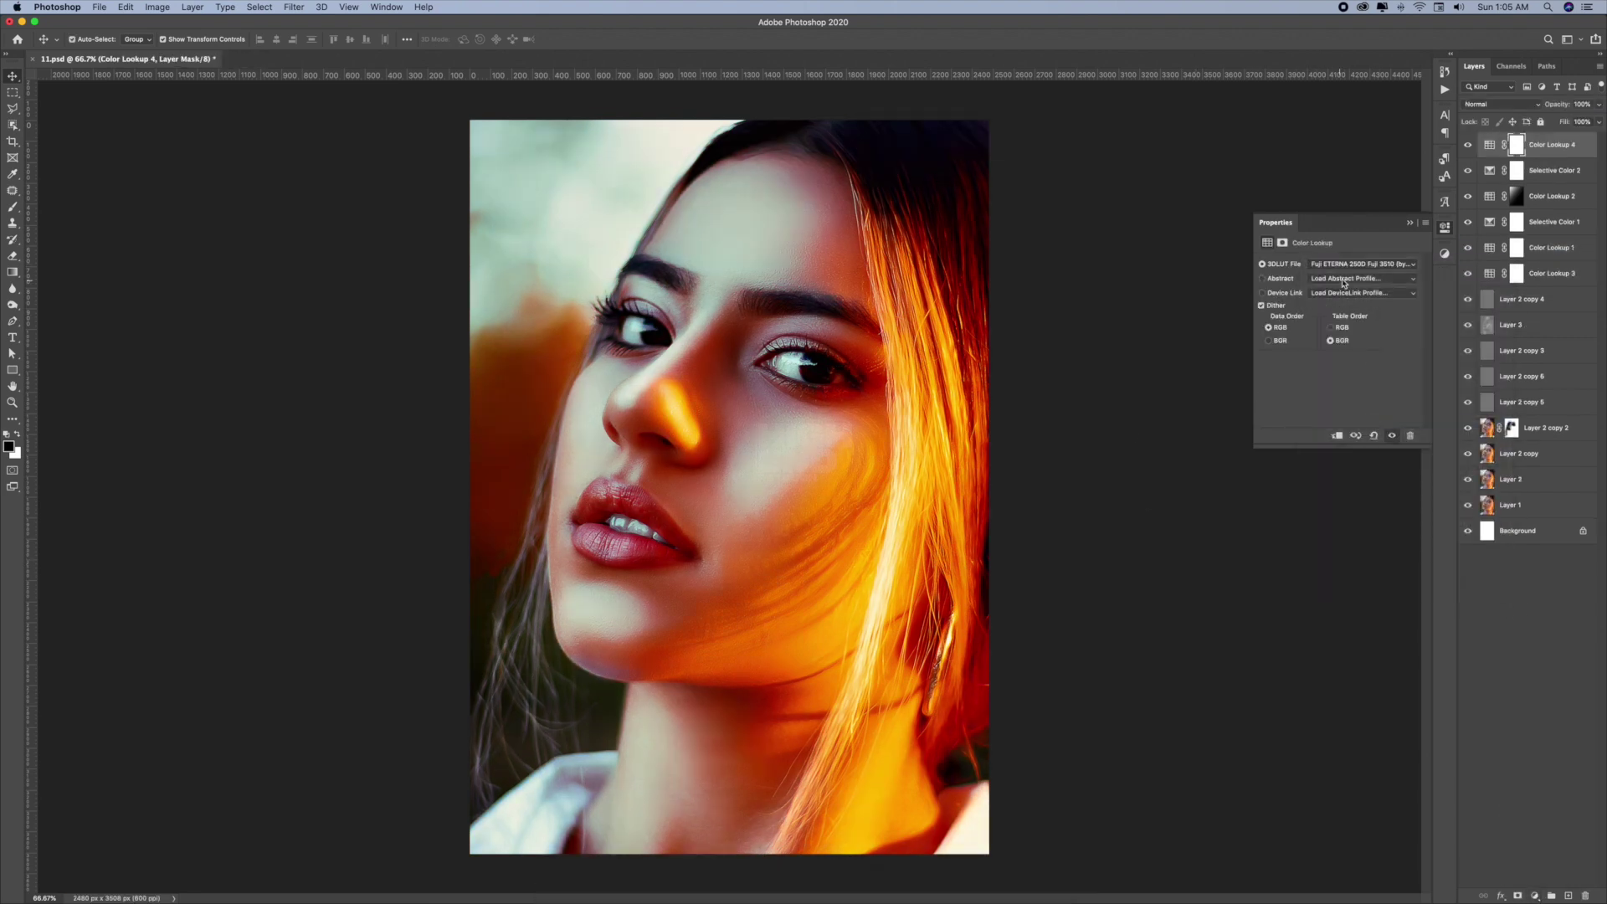
{"action": "left_click", "coordinate": [1361, 264]}
{"action": "left_click", "coordinate": [1360, 269]}
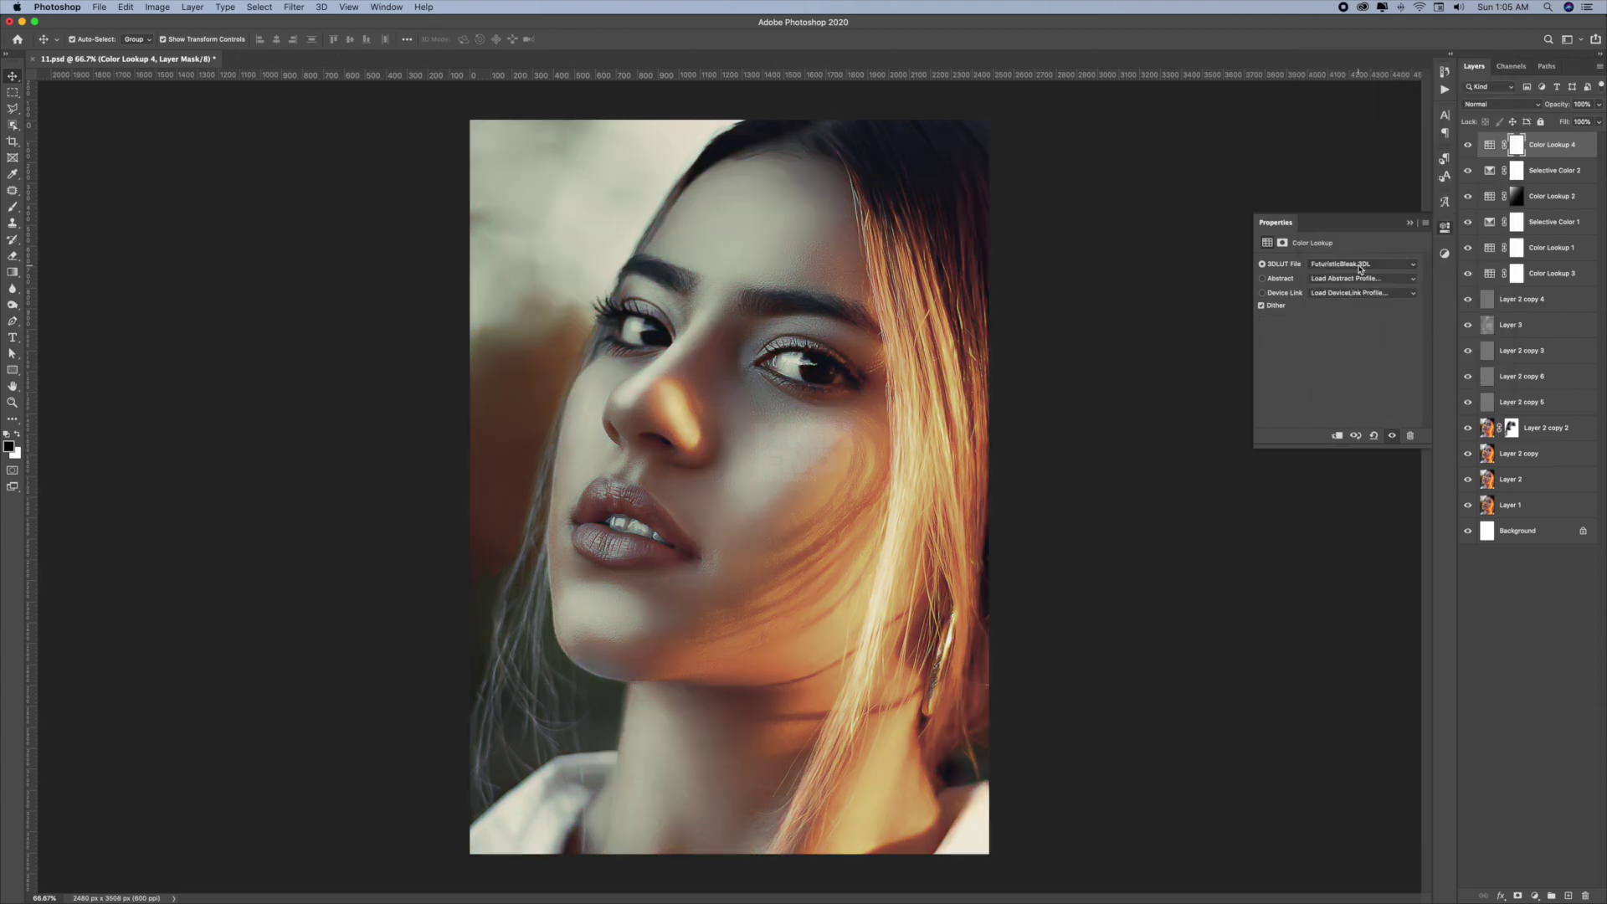
{"action": "left_click", "coordinate": [1373, 276]}
{"action": "left_click", "coordinate": [1373, 264]}
{"action": "left_click", "coordinate": [1501, 105]}
{"action": "left_click", "coordinate": [1491, 139]}
{"action": "key", "text": "0"}
{"action": "key", "text": "0"}
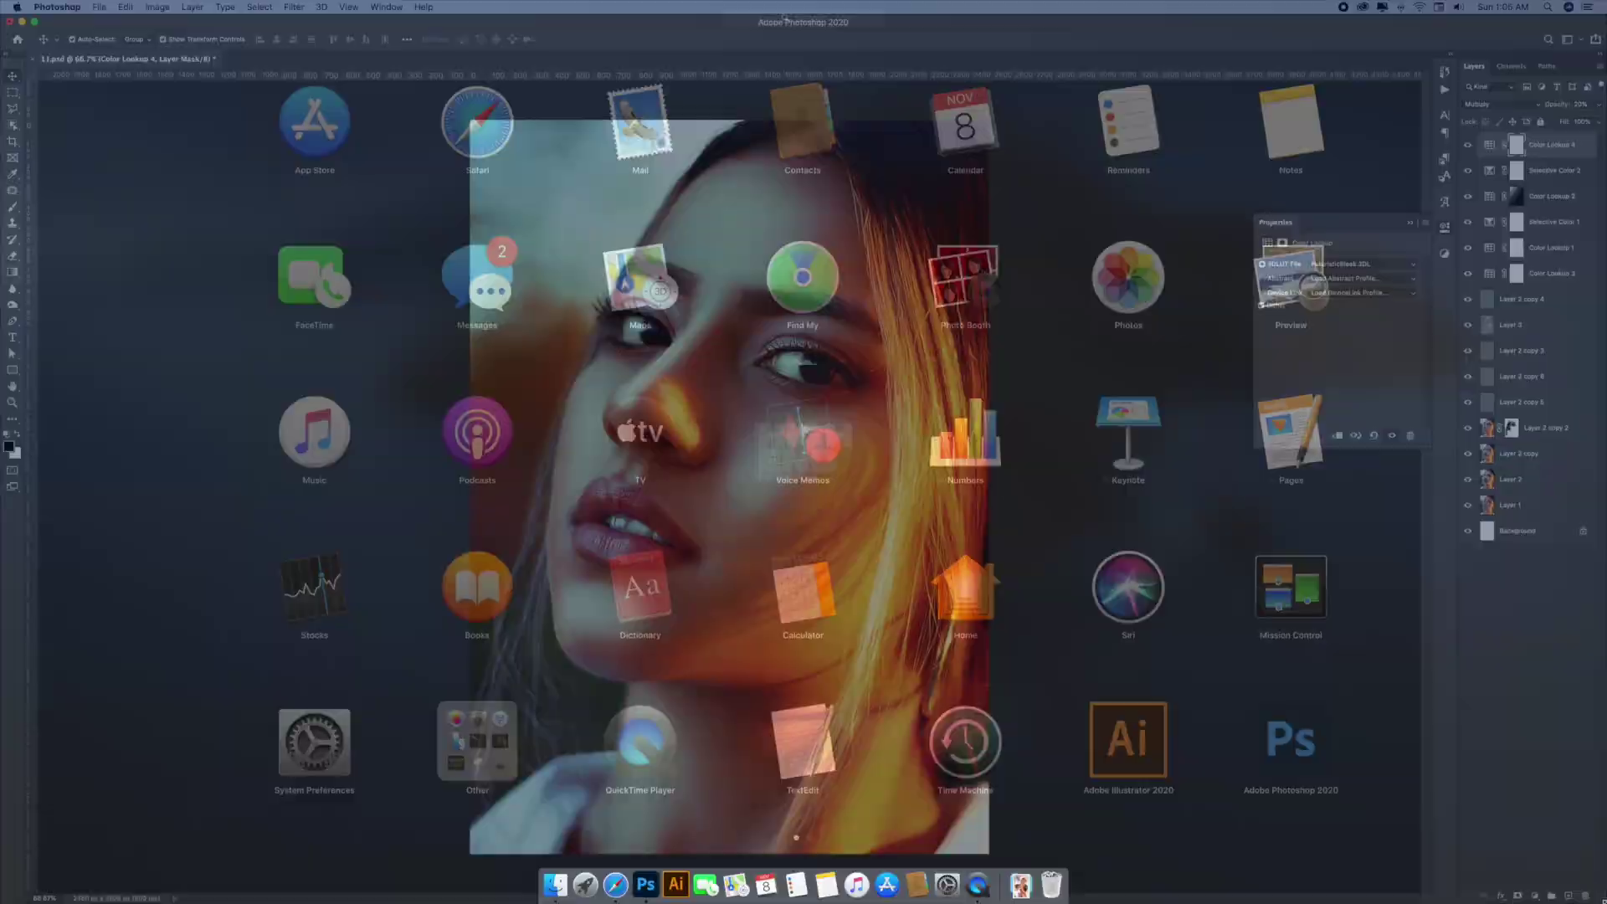
{"action": "left_click", "coordinate": [1534, 895]}
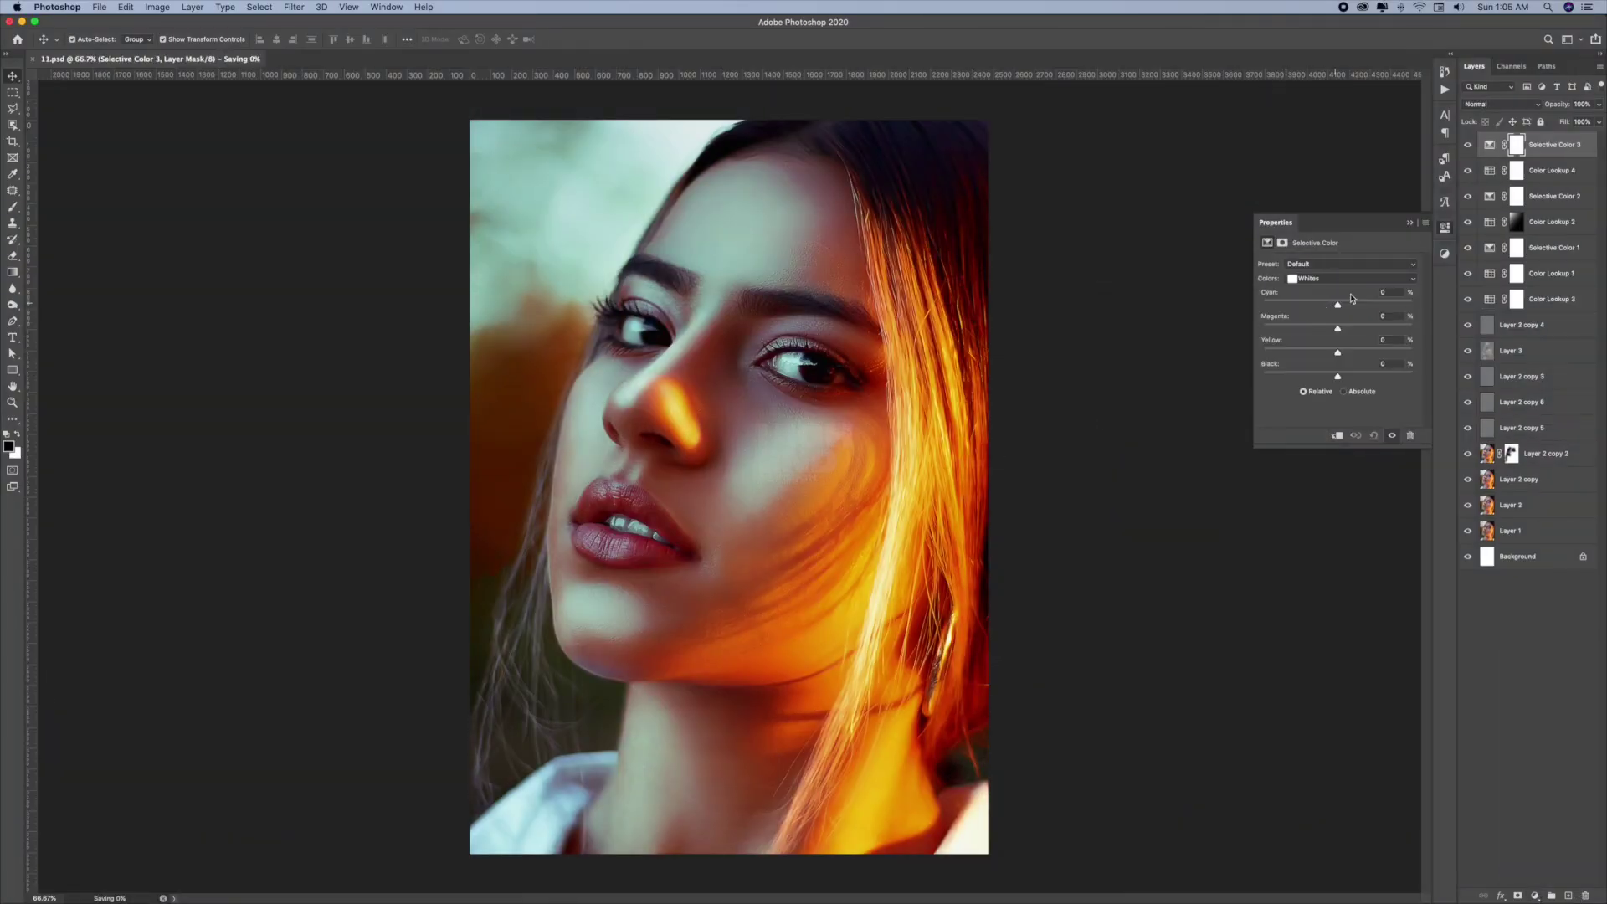
- Set Selective Color 3 Reds (Cyan -18, Yellow +18, Black -12) and Whites (Cyan +25, Magenta -34, Black -18)
{"action": "left_click", "coordinate": [1336, 278]}
{"action": "left_click", "coordinate": [1311, 221]}
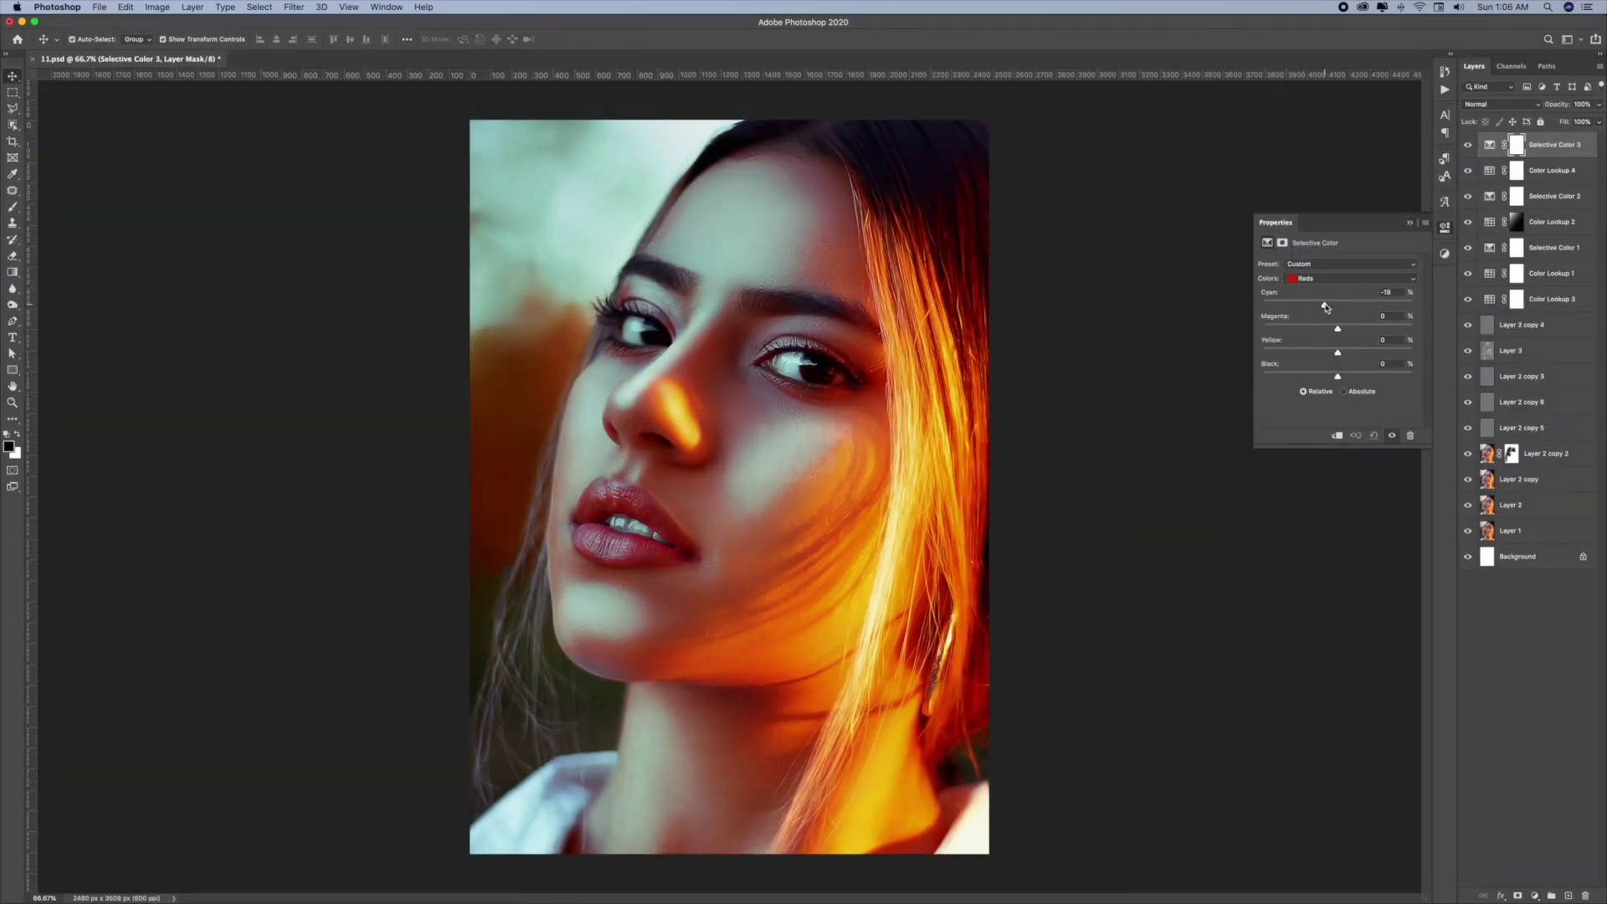
{"action": "mouse_move", "coordinate": [1320, 332]}
{"action": "left_mouse_down"}
{"action": "mouse_move", "coordinate": [1354, 335]}
{"action": "mouse_move", "coordinate": [1331, 378]}
{"action": "left_mouse_up"}
{"action": "left_click", "coordinate": [1334, 278]}
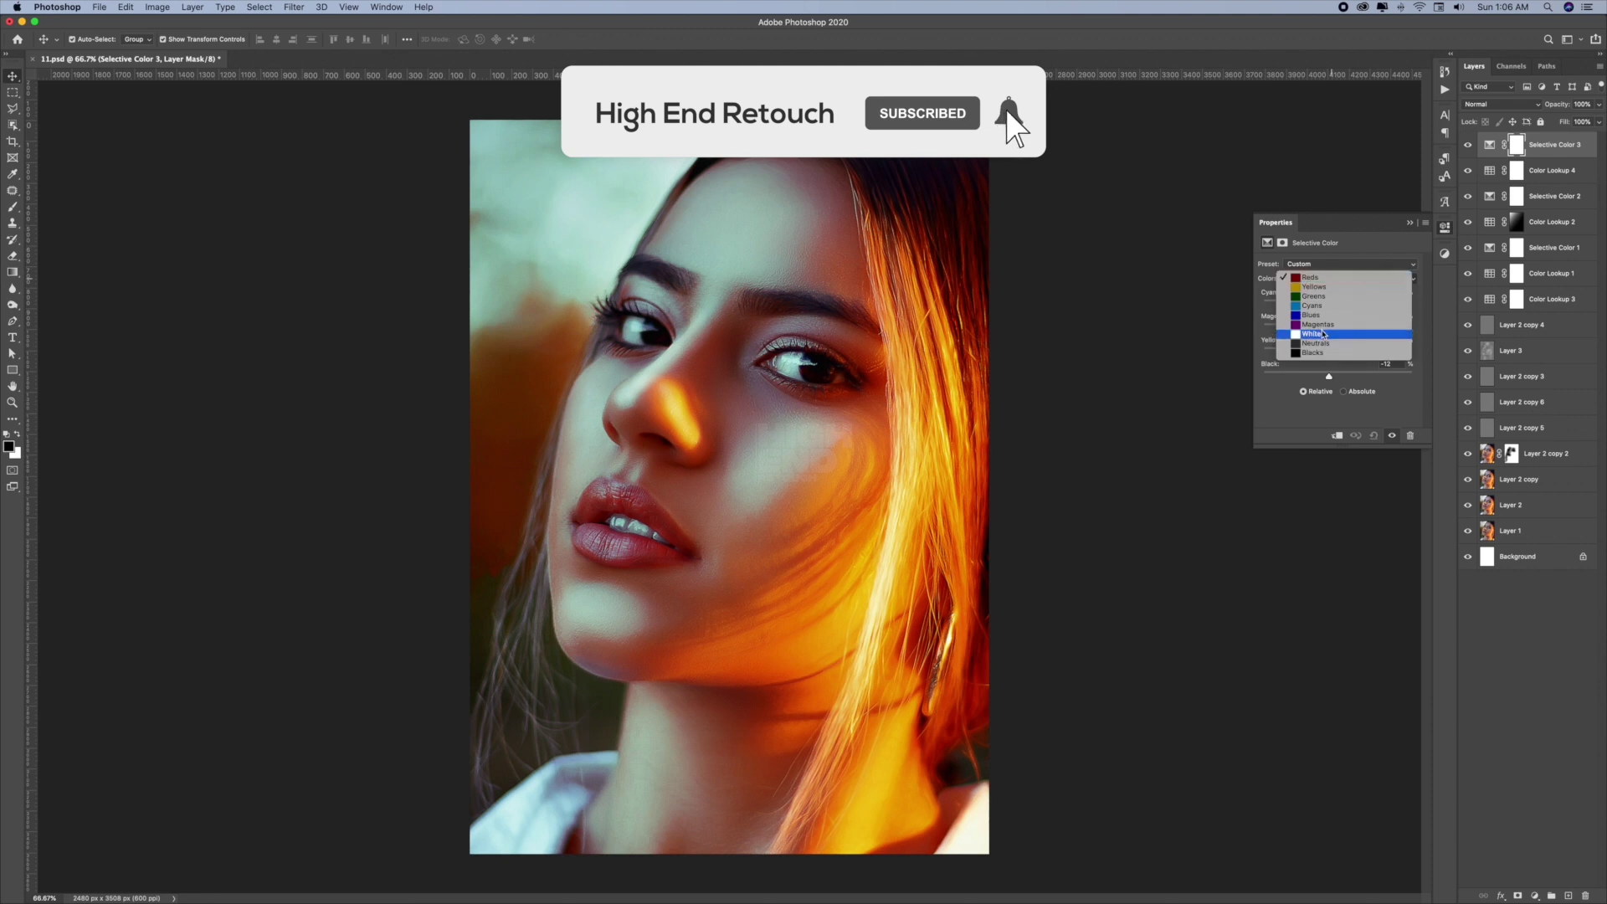
{"action": "left_click", "coordinate": [1333, 377]}
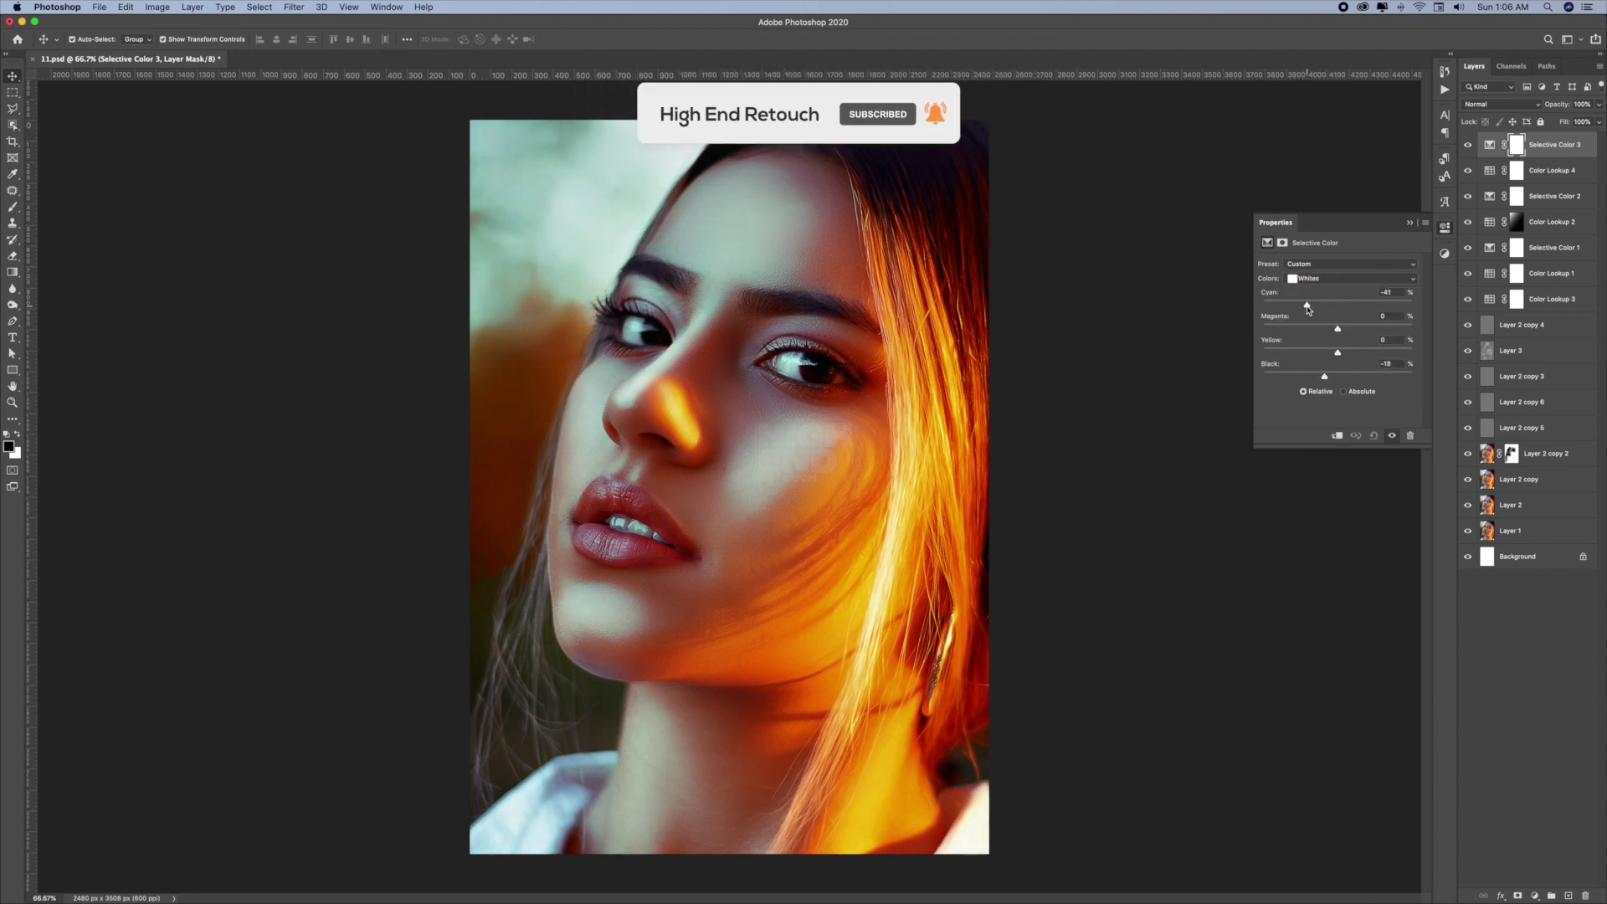
{"action": "left_click_drag", "start_coordinate": [1304, 377], "coordinate": [1324, 377]}
{"action": "mouse_move", "coordinate": [1338, 304]}
{"action": "left_mouse_down"}
{"action": "mouse_move", "coordinate": [1263, 305]}
{"action": "mouse_move", "coordinate": [1369, 305]}
{"action": "left_mouse_up"}
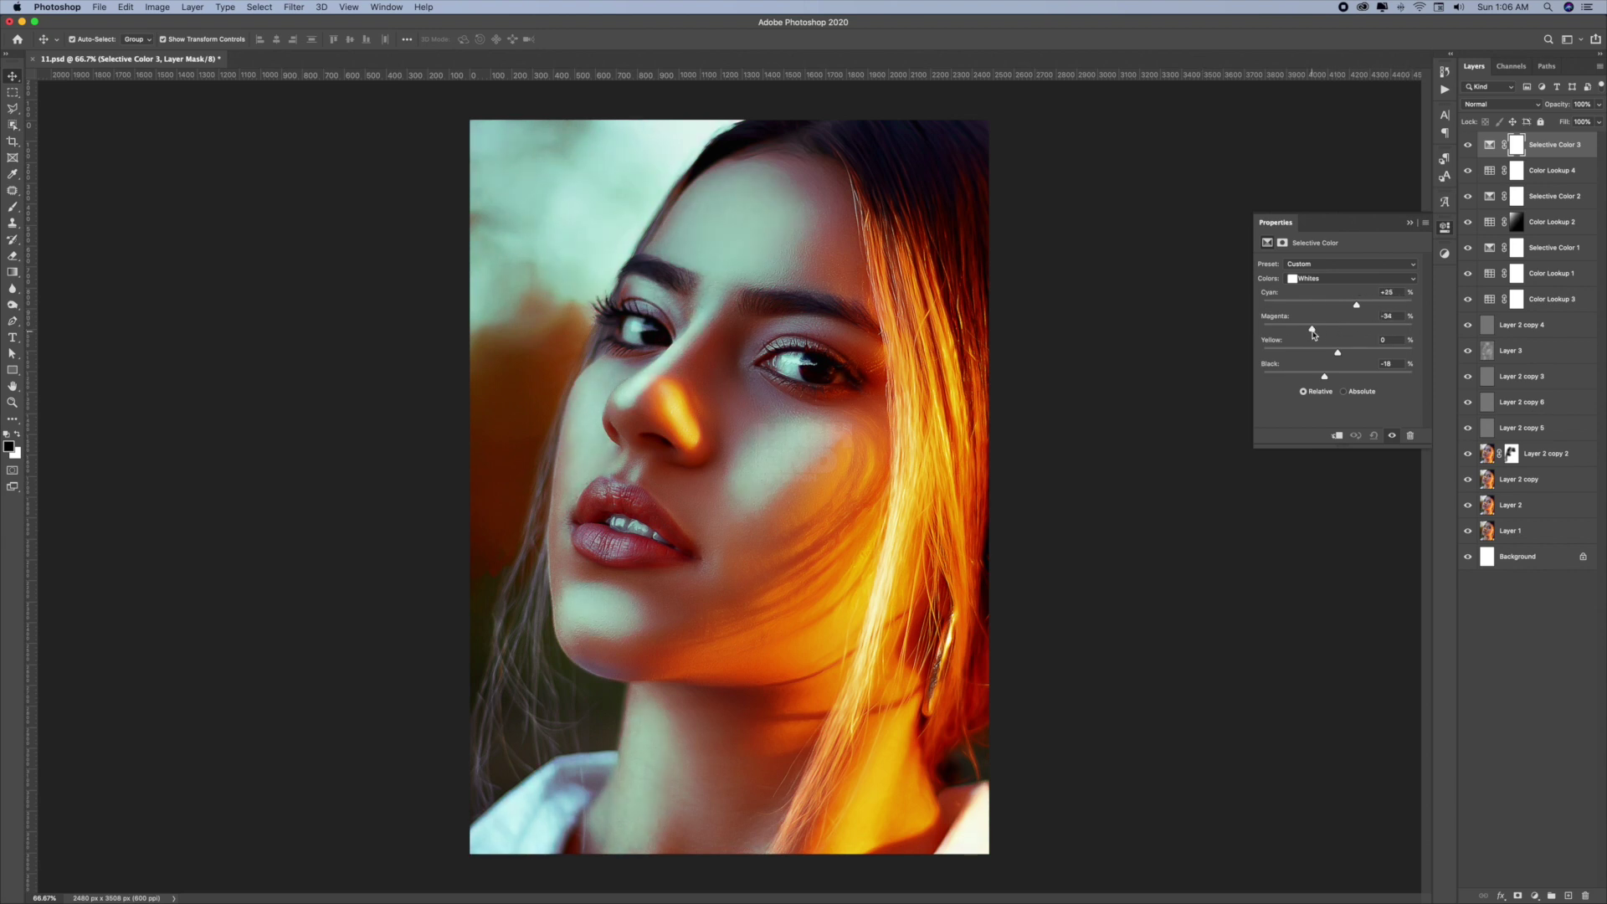
{"action": "left_click", "coordinate": [1410, 225]}
{"action": "left_click", "coordinate": [1528, 529]}
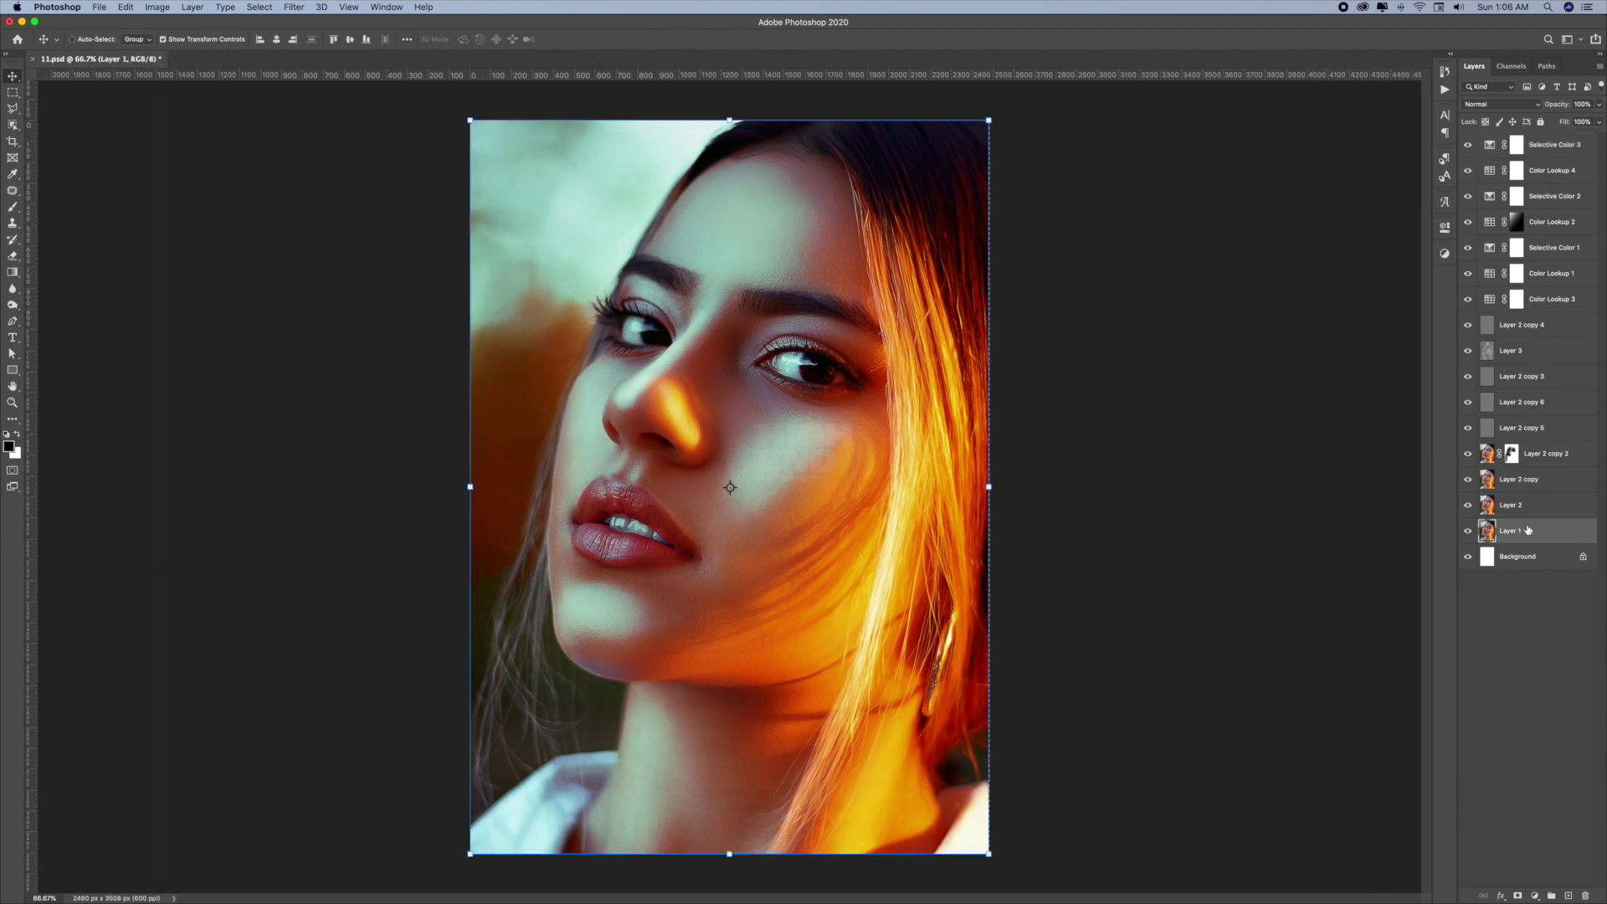
- Move Layer 4 to the top and hide it, then place Leak-5-PSD-Box in Screen mode
{"action": "left_click_drag", "start_coordinate": [1514, 534], "coordinate": [1475, 148]}
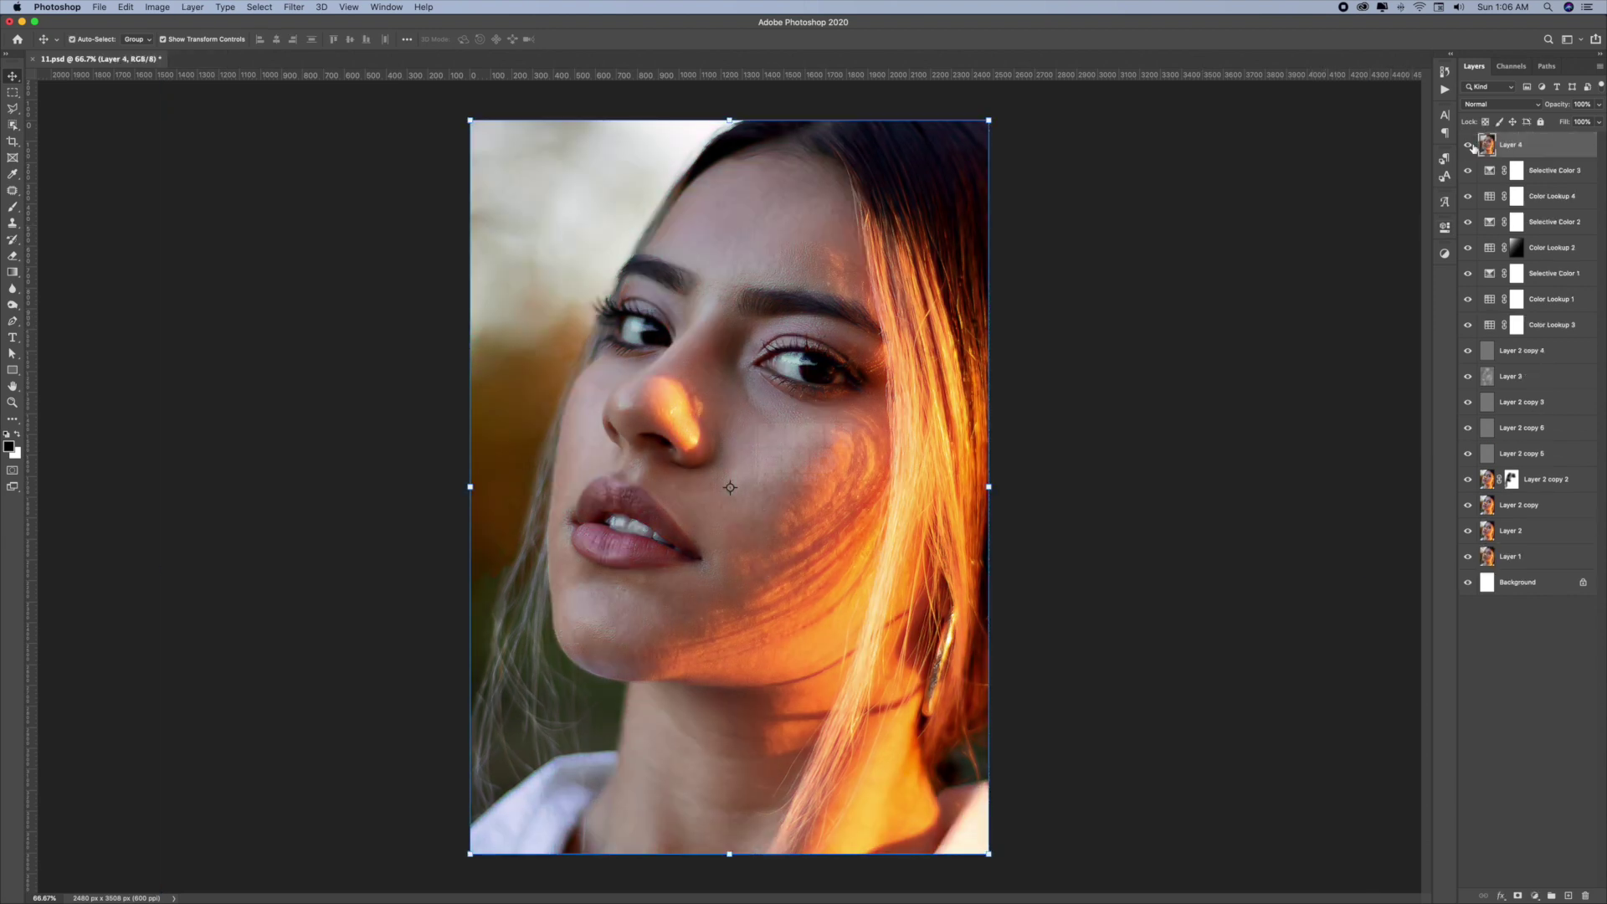
{"action": "left_click", "coordinate": [1468, 146]}
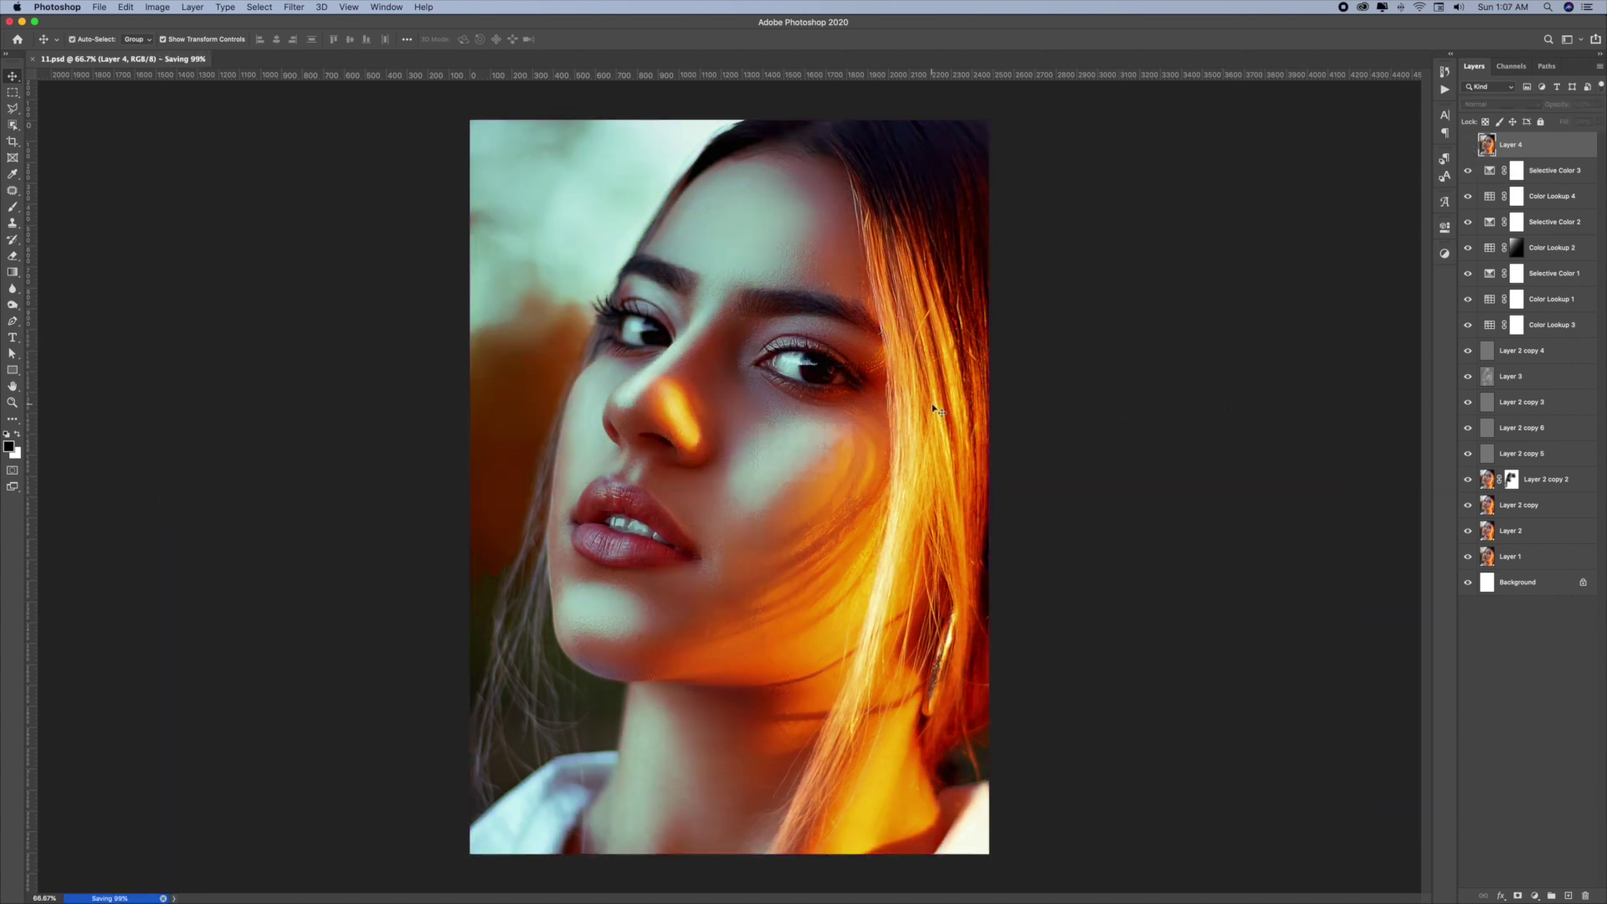
{"action": "key", "text": "Return"}
{"action": "left_click", "coordinate": [1498, 104]}
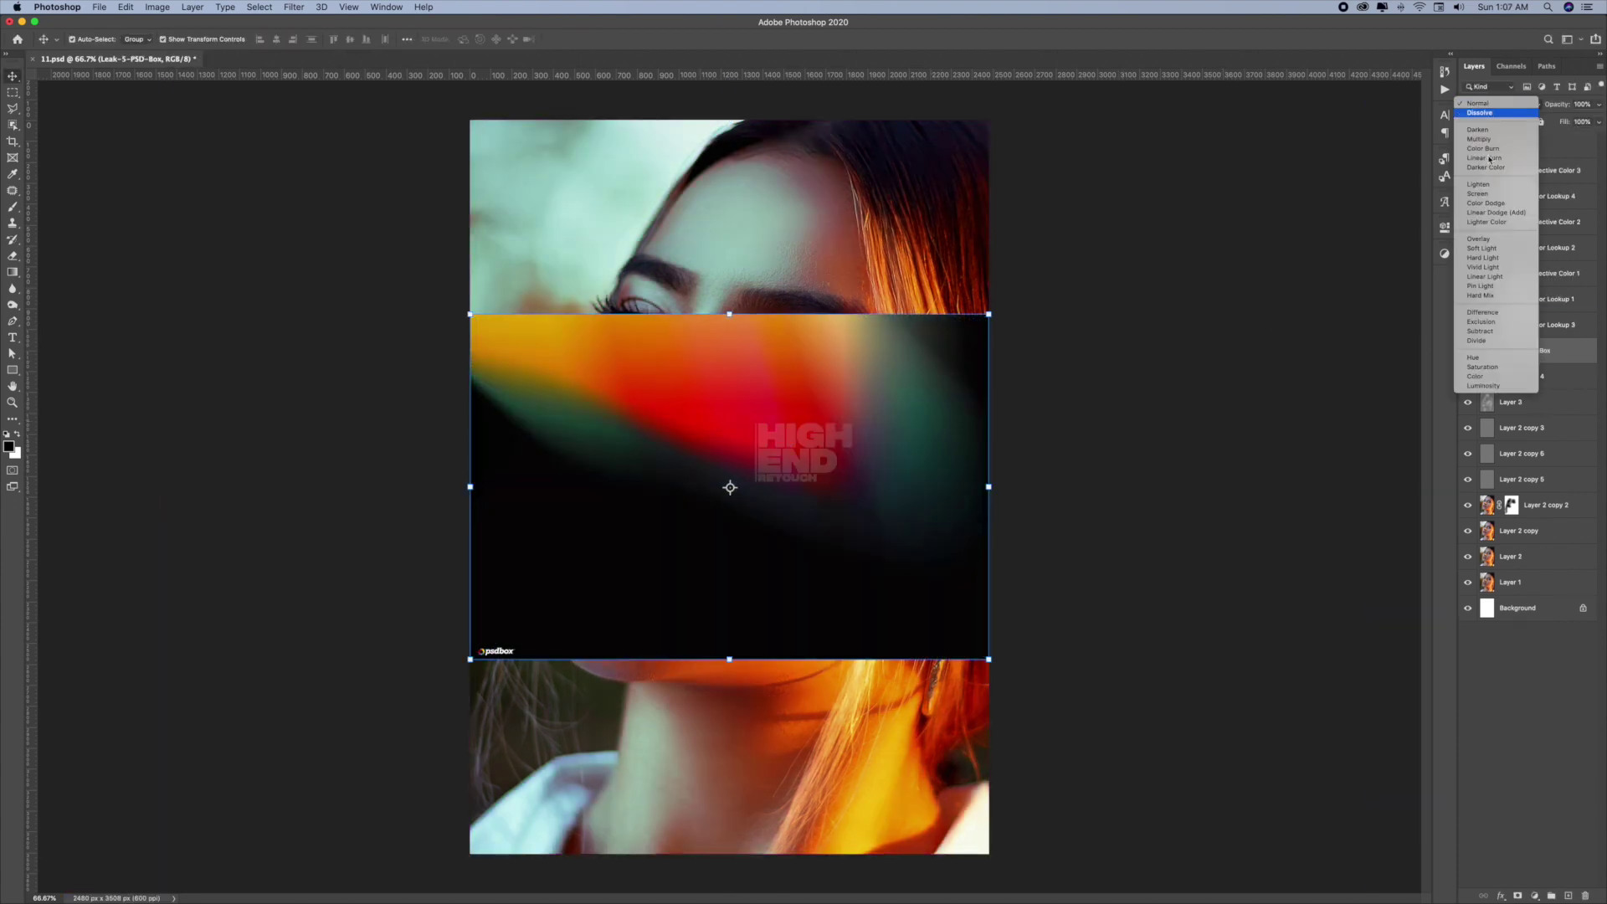
{"action": "left_click", "coordinate": [1477, 194]}
- Rotate Leak-5 upright on the right, move it beneath Layer 4, and stretch it across the face
{"action": "key", "text": "ctrl+t"}
{"action": "left_click_drag", "start_coordinate": [1002, 314], "coordinate": [1003, 416]}
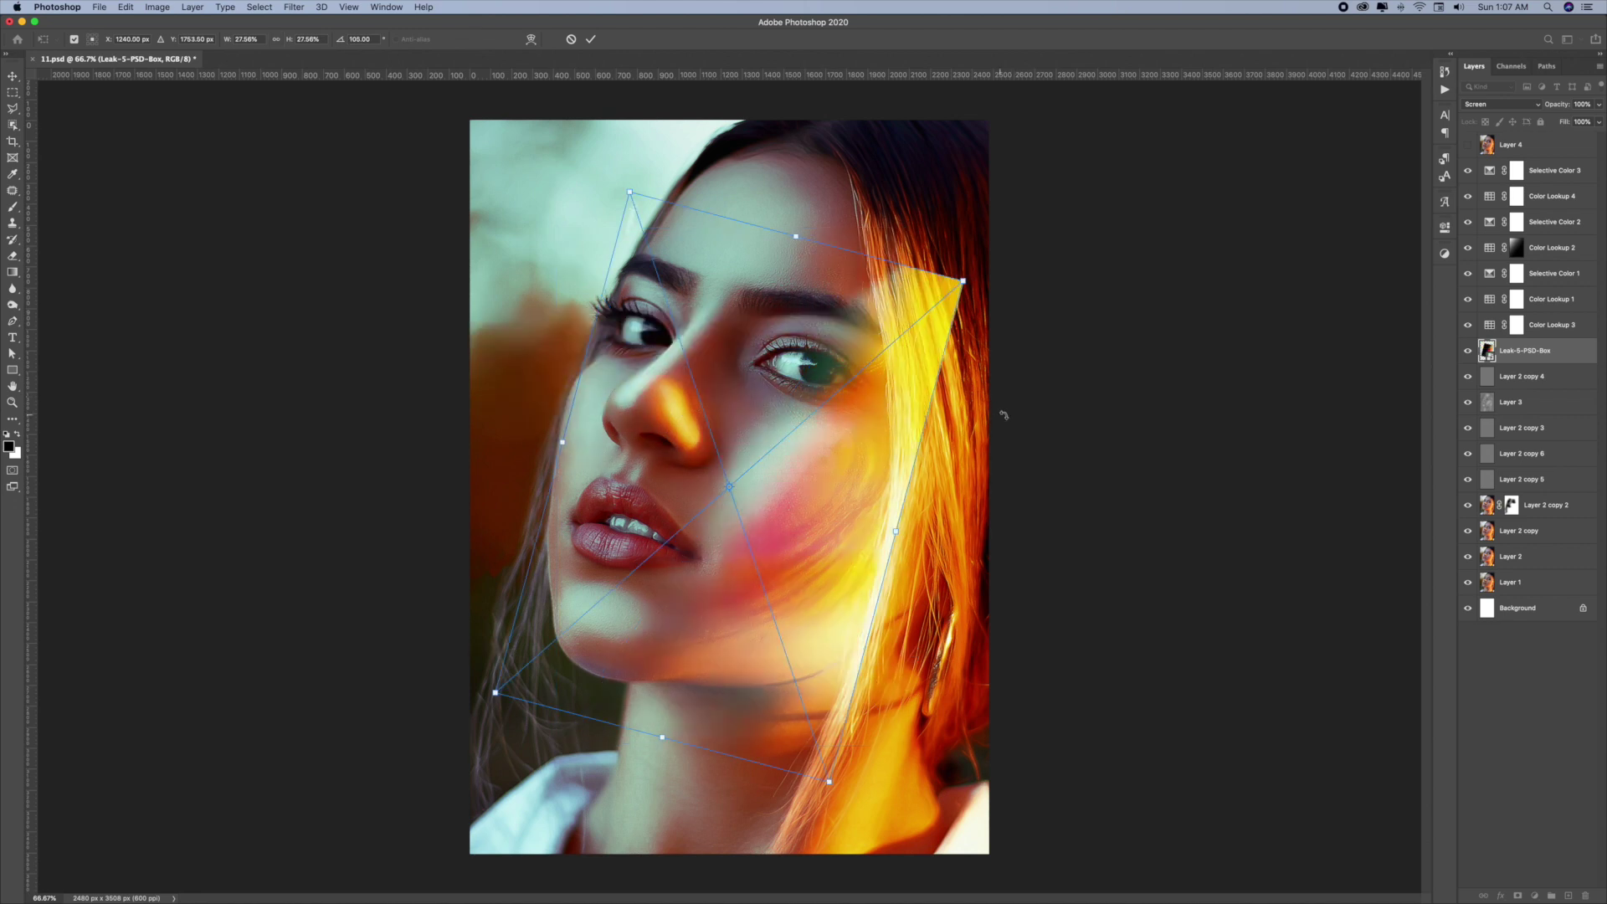
{"action": "left_click_drag", "start_coordinate": [985, 278], "coordinate": [946, 373]}
{"action": "key", "text": "Return"}
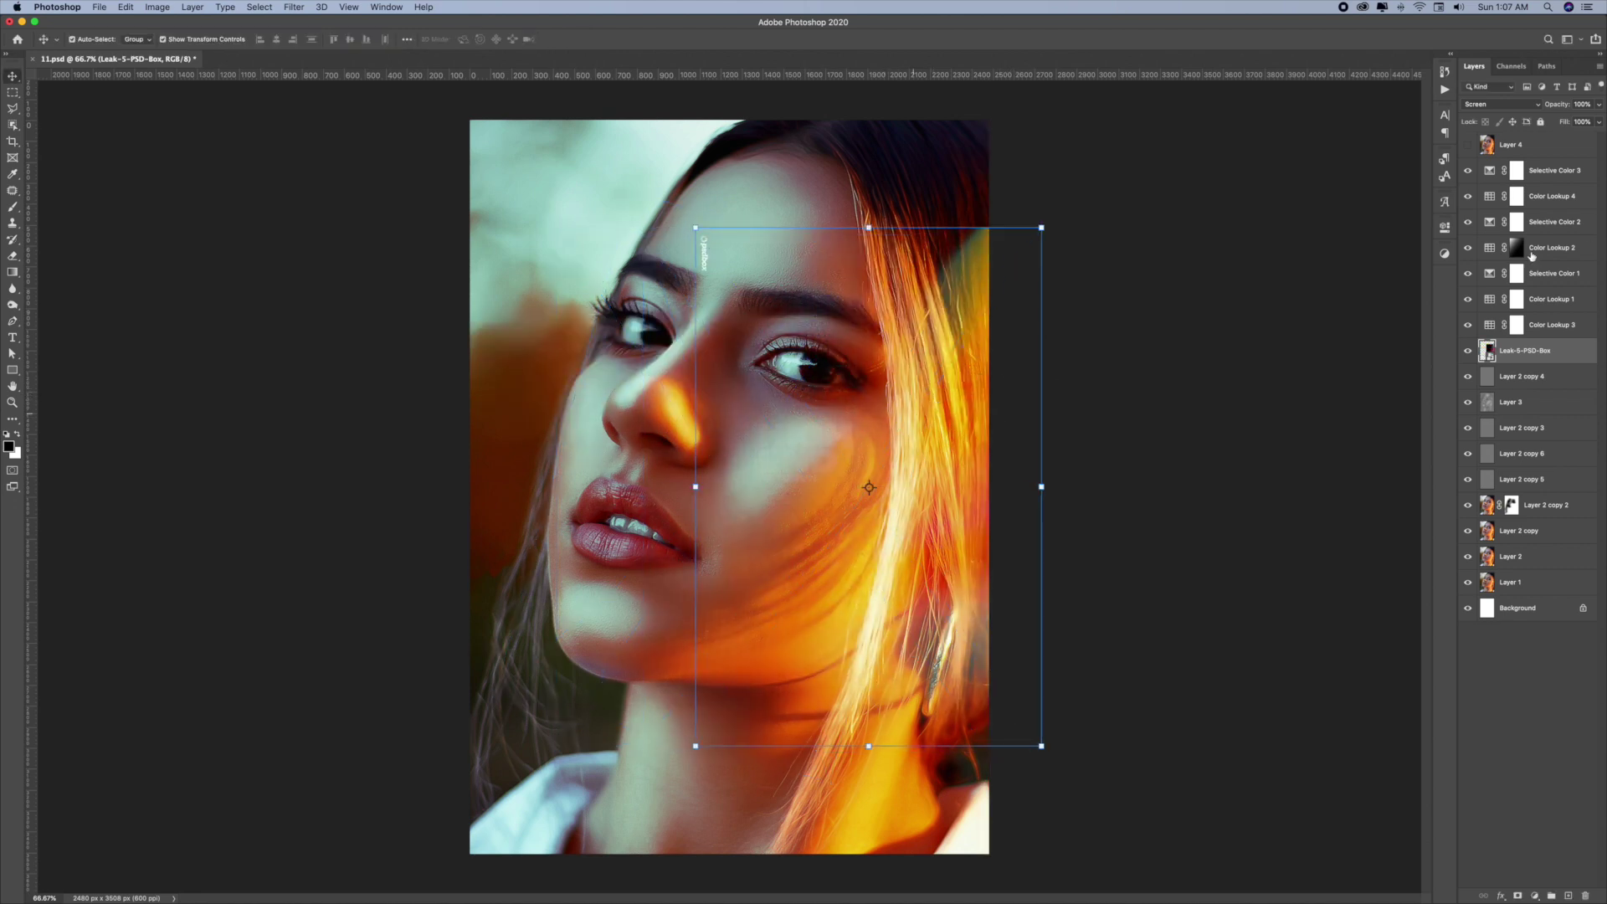
{"action": "left_click_drag", "start_coordinate": [1523, 350], "coordinate": [1523, 180]}
{"action": "key", "text": "ctrl+t"}
{"action": "mouse_move", "coordinate": [1042, 227]}
{"action": "left_mouse_down"}
{"action": "mouse_move", "coordinate": [938, 429]}
{"action": "mouse_move", "coordinate": [912, 397]}
{"action": "left_mouse_up"}
{"action": "key", "text": "Return"}
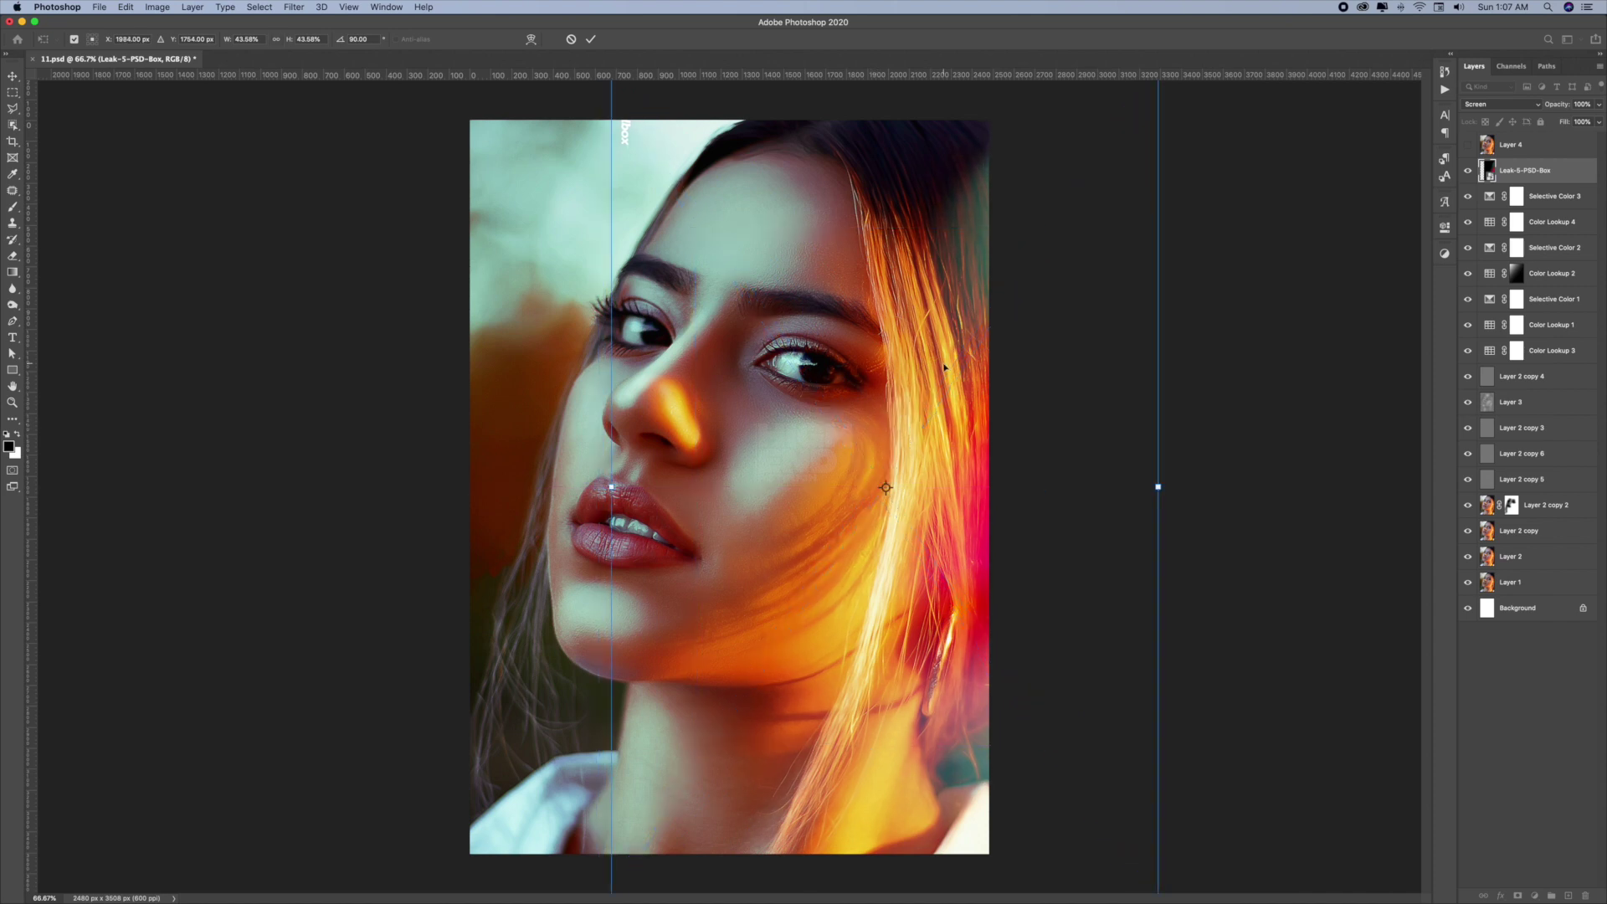
- Set Leak-6-PSD-Box to Screen, stretch it full canvas height, flip it horizontally and widen it
{"action": "left_click", "coordinate": [1472, 107]}
{"action": "left_click", "coordinate": [1483, 201]}
{"action": "left_click_drag", "start_coordinate": [729, 314], "coordinate": [729, 110]}
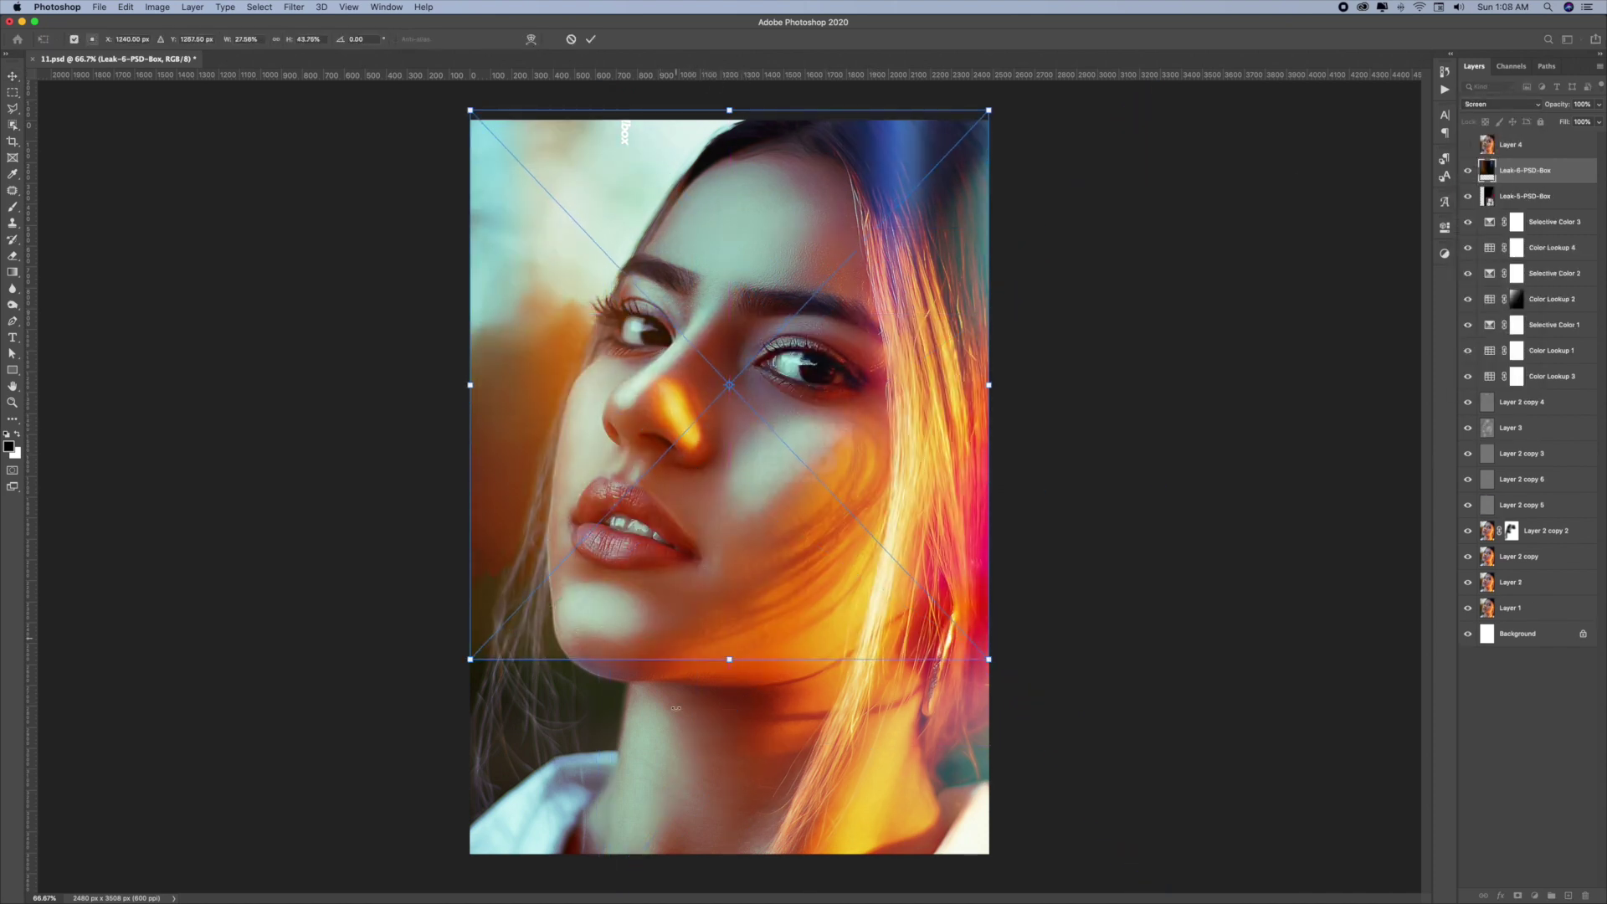
{"action": "left_click_drag", "start_coordinate": [730, 659], "coordinate": [749, 868]}
{"action": "right_click", "coordinate": [823, 490]}
{"action": "left_click", "coordinate": [879, 689]}
{"action": "mouse_move", "coordinate": [816, 640]}
{"action": "left_mouse_down"}
{"action": "mouse_move", "coordinate": [997, 548]}
{"action": "mouse_move", "coordinate": [1023, 508]}
{"action": "left_mouse_up"}
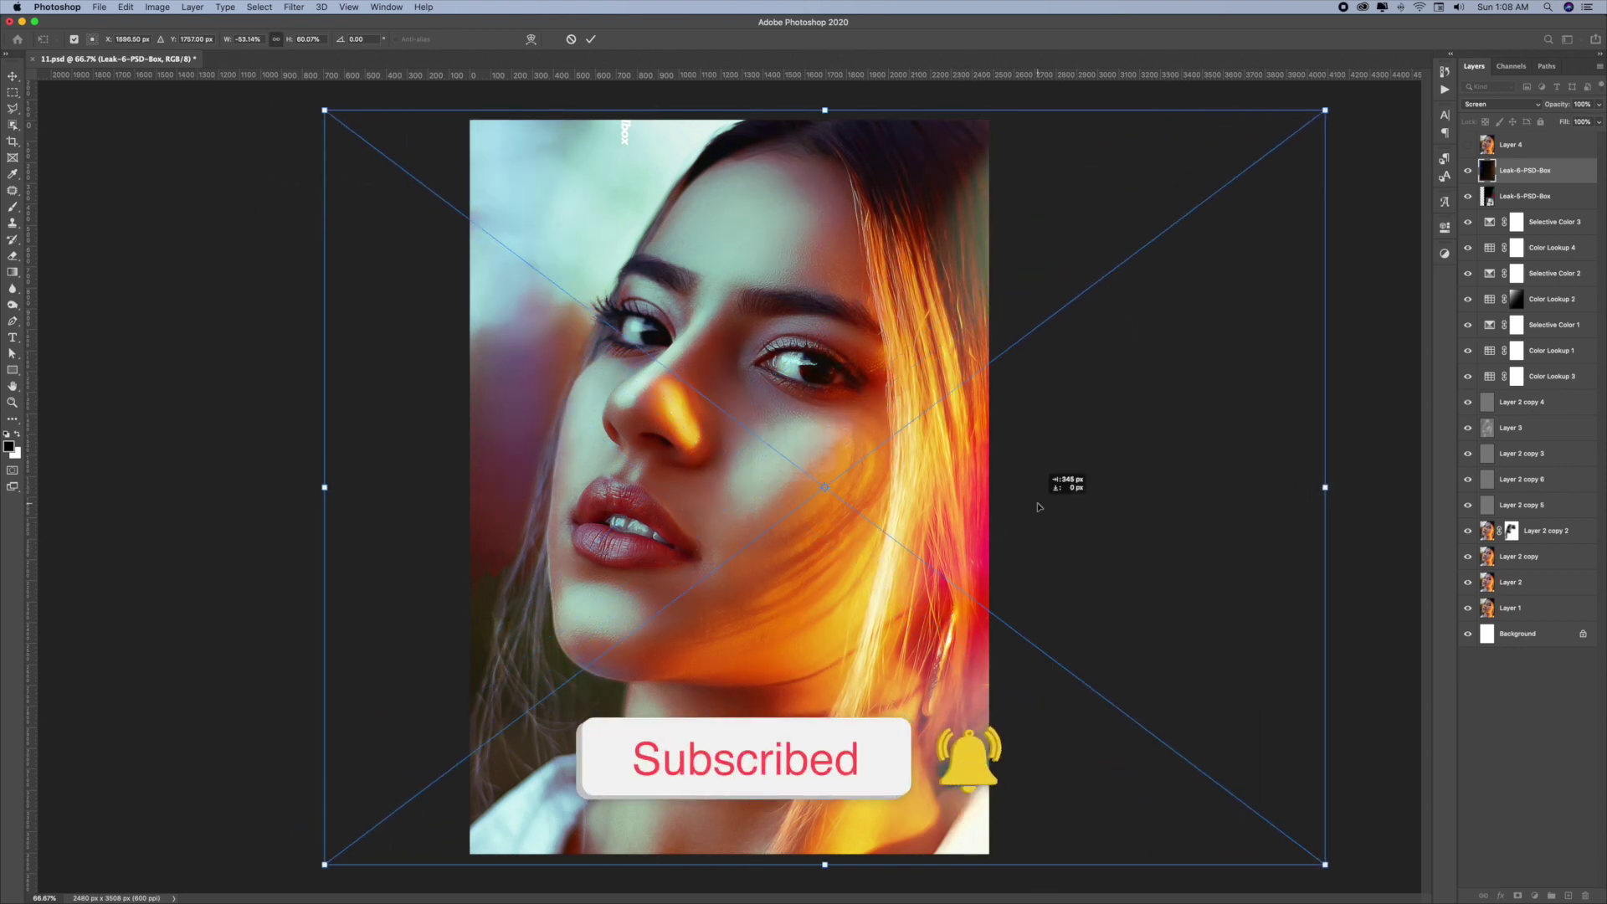
{"action": "key", "text": "Return"}
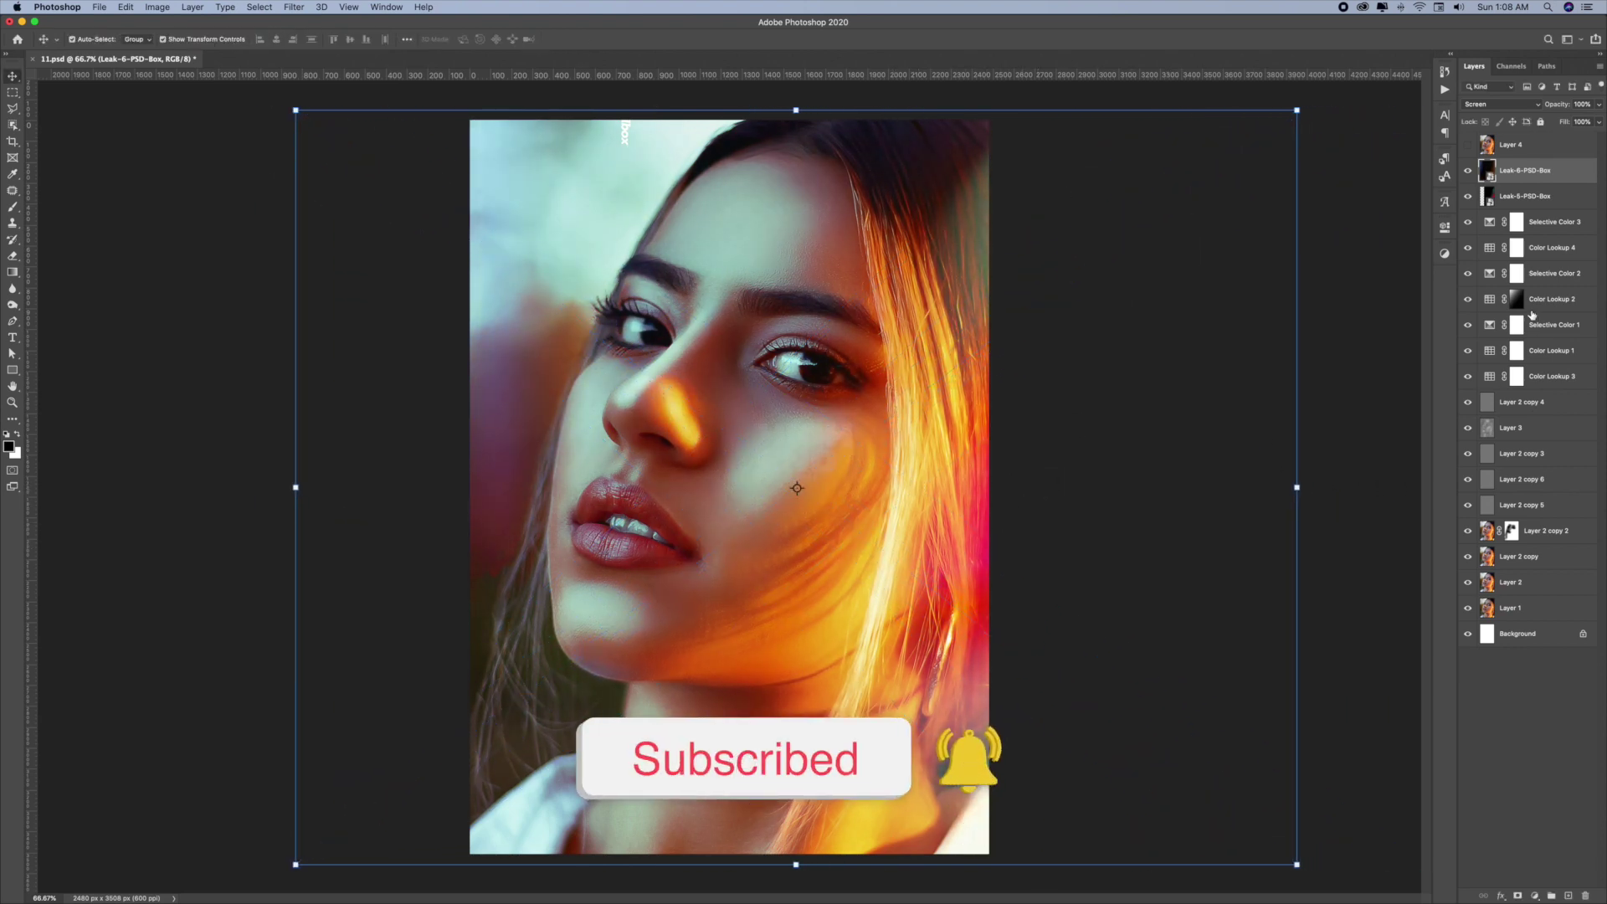
{"action": "left_click", "coordinate": [1520, 199]}
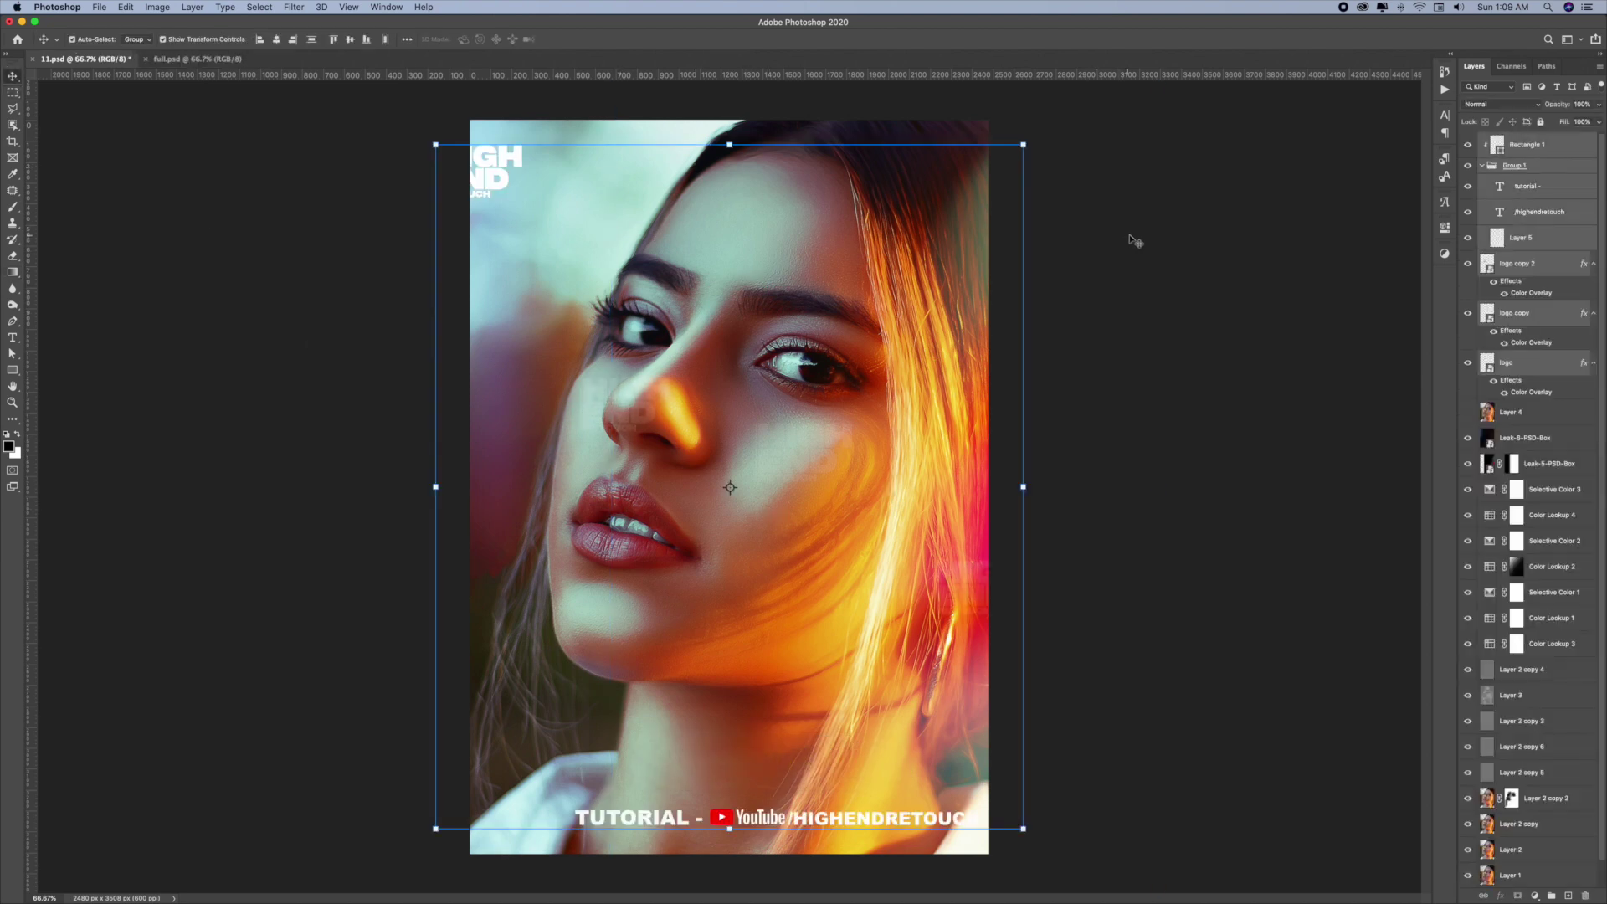
- Move the HIGH END logo fully inside the top-left corner
{"action": "left_click_drag", "start_coordinate": [654, 390], "coordinate": [795, 668]}
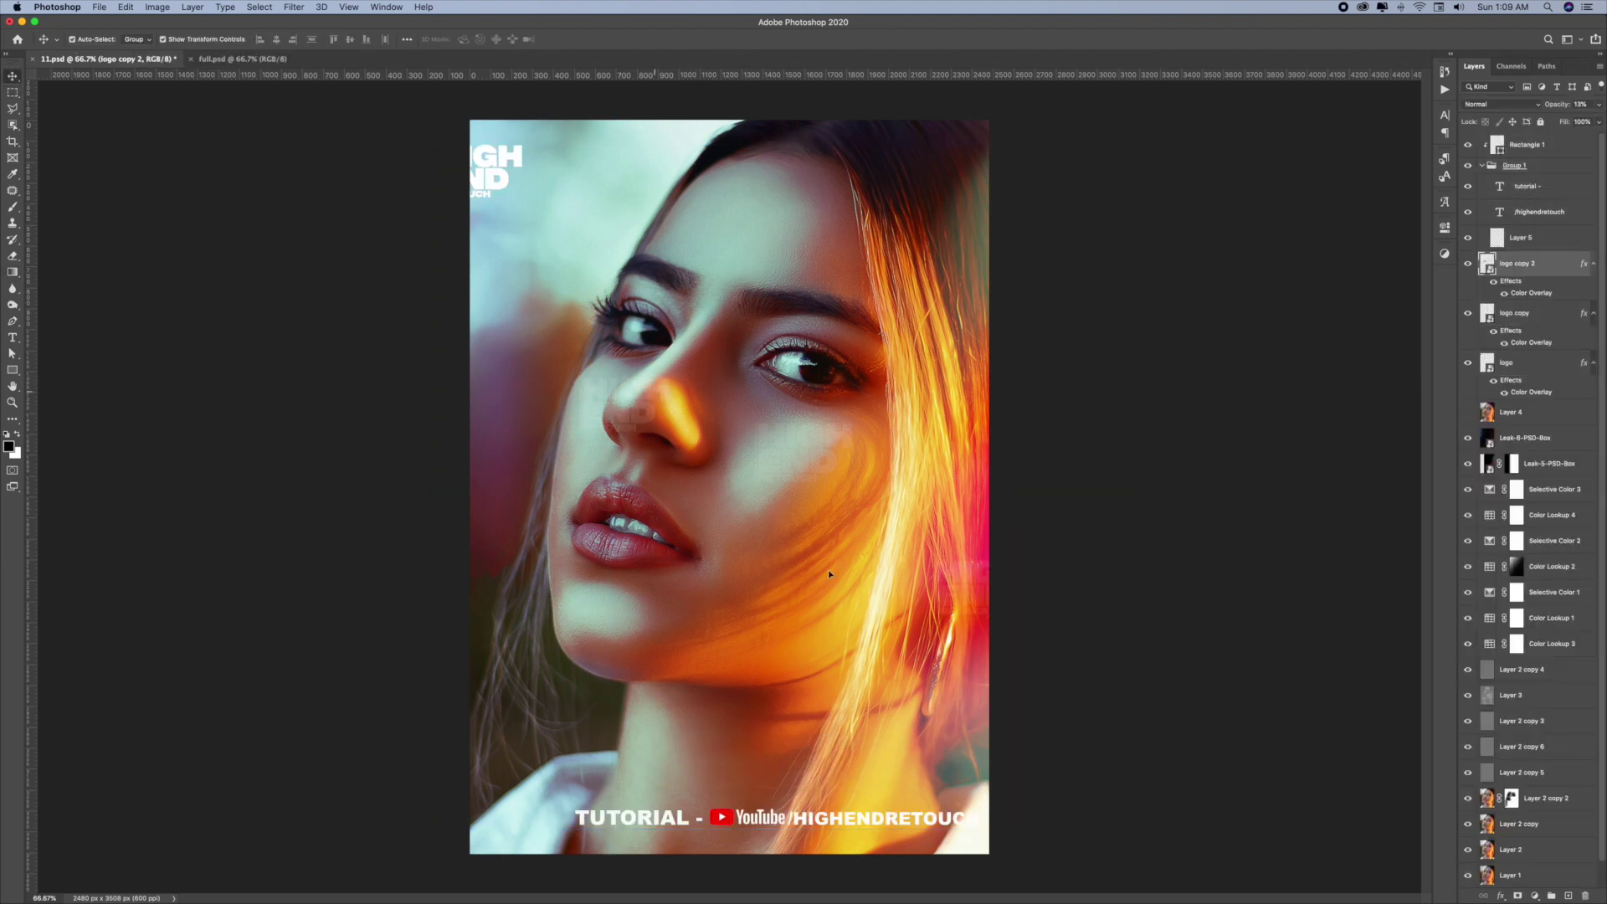
{"action": "left_click", "coordinate": [381, 300]}
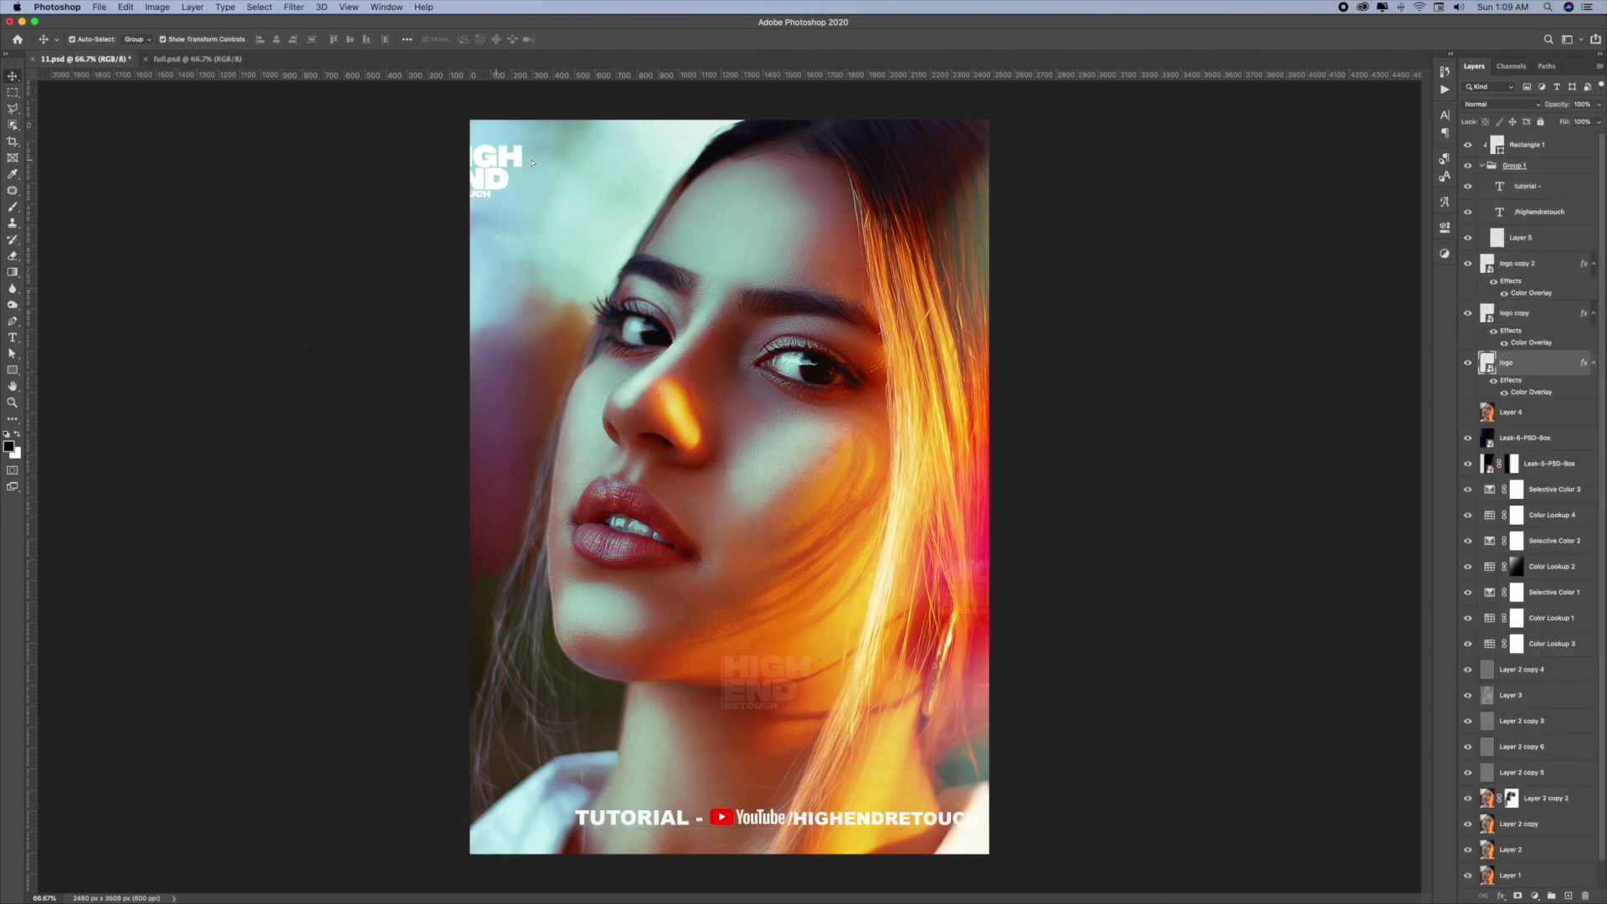
{"action": "left_click_drag", "start_coordinate": [533, 162], "coordinate": [585, 151]}
- Shrink the tutorial credit, centre it along the bottom, and group logo and credit as Group 2
{"action": "left_click", "coordinate": [780, 818]}
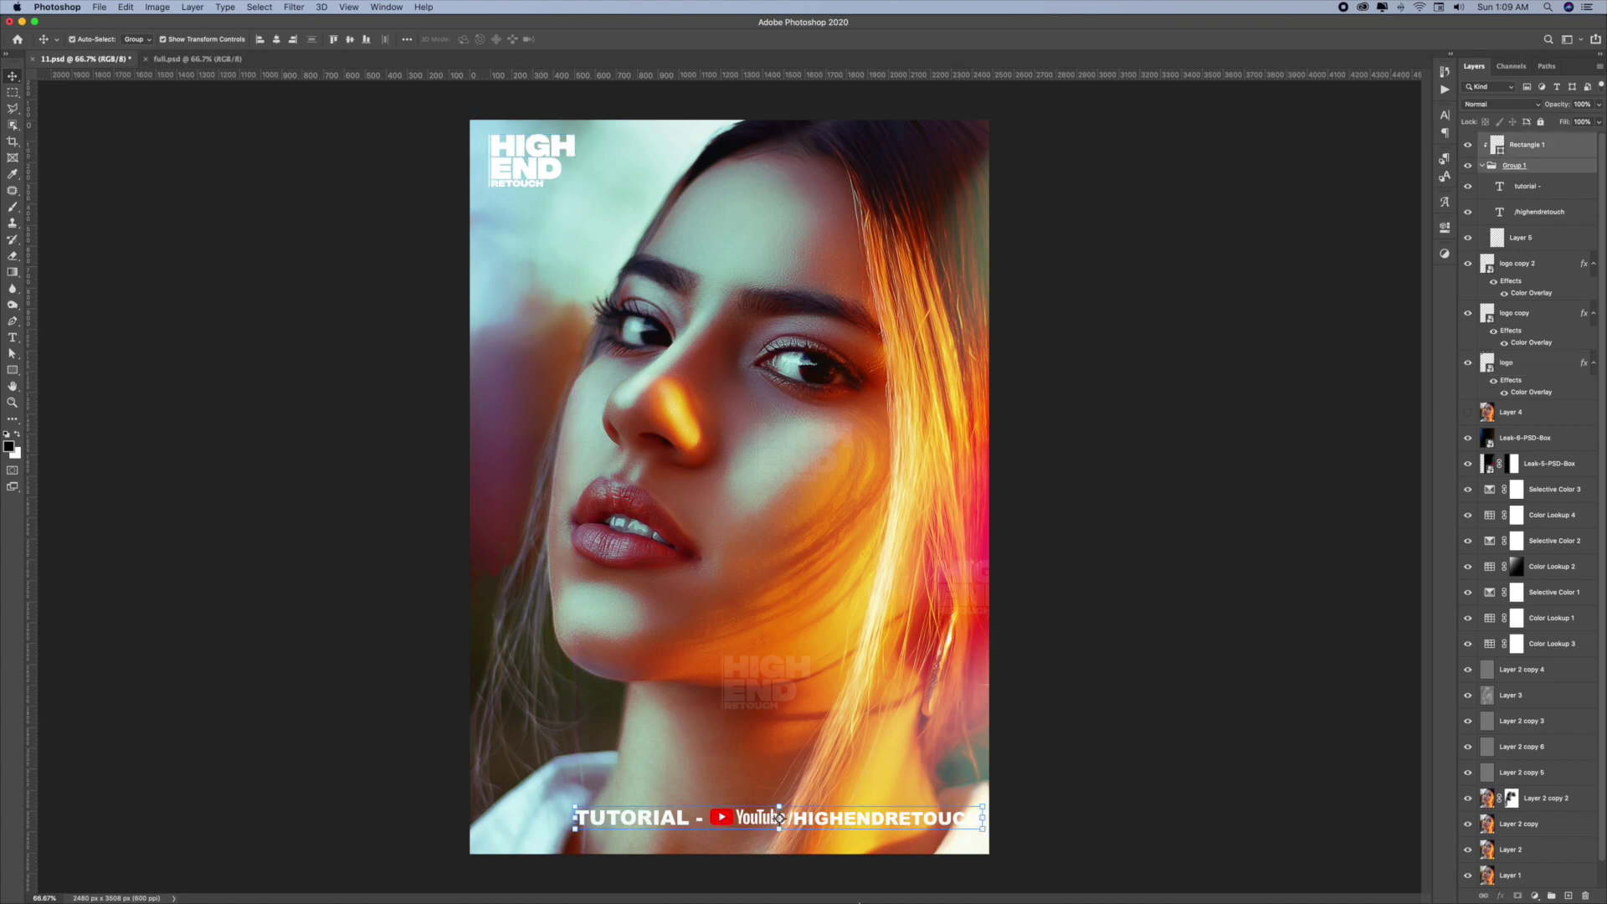
{"action": "key", "text": "ctrl+t"}
{"action": "left_click_drag", "start_coordinate": [983, 818], "coordinate": [869, 812]}
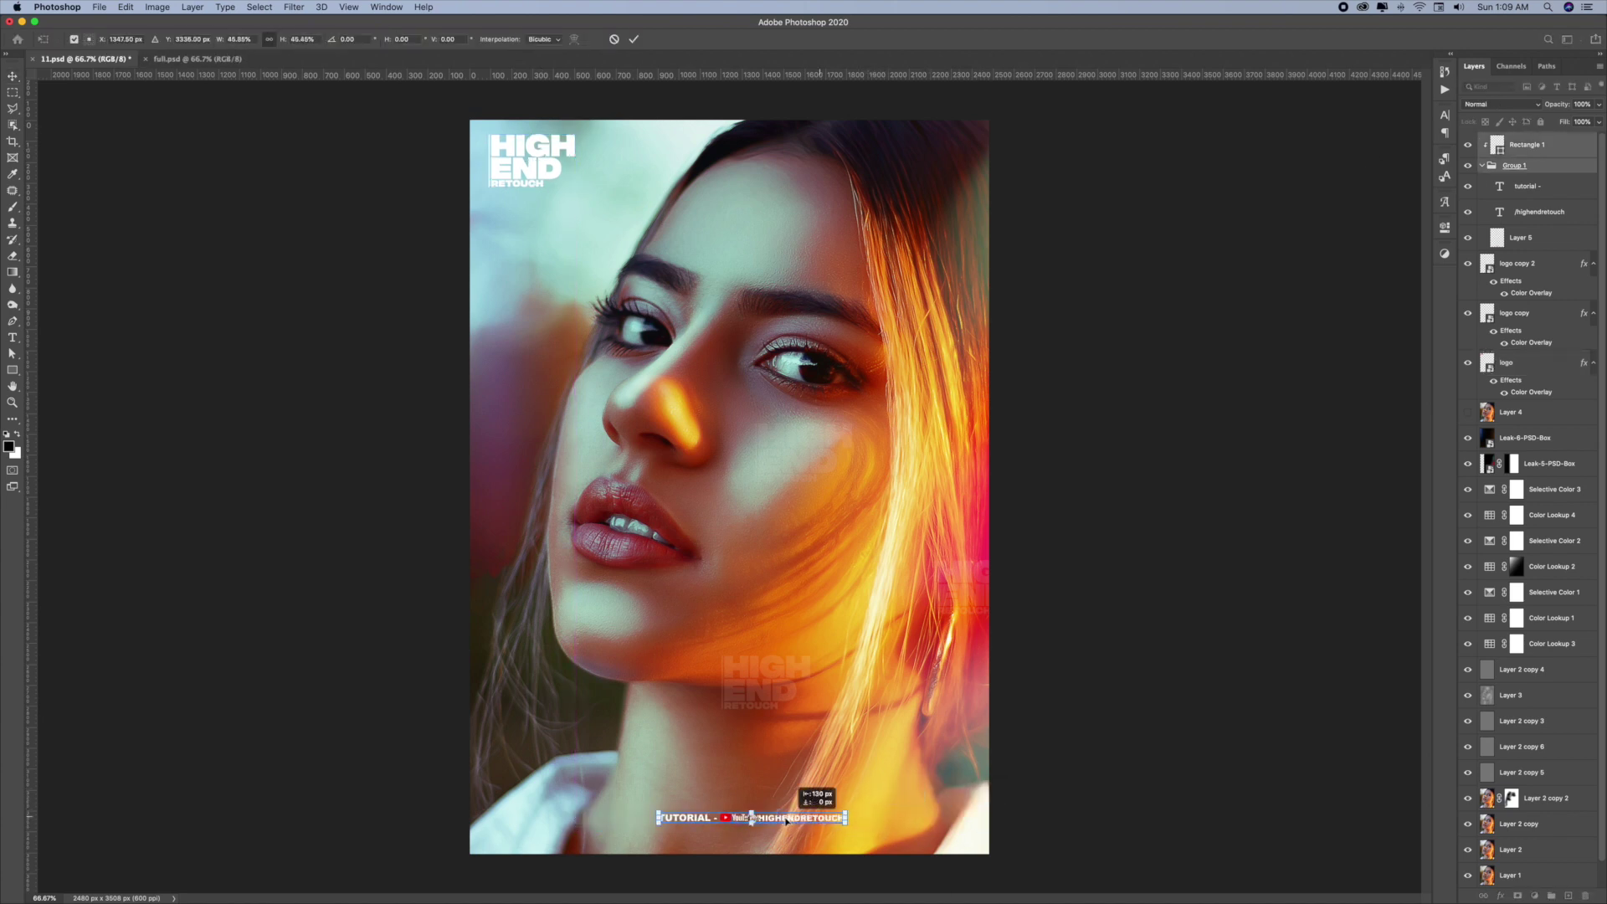
{"action": "key", "text": "Return"}
{"action": "left_click_drag", "start_coordinate": [786, 822], "coordinate": [675, 845]}
{"action": "key", "text": "ctrl+g"}
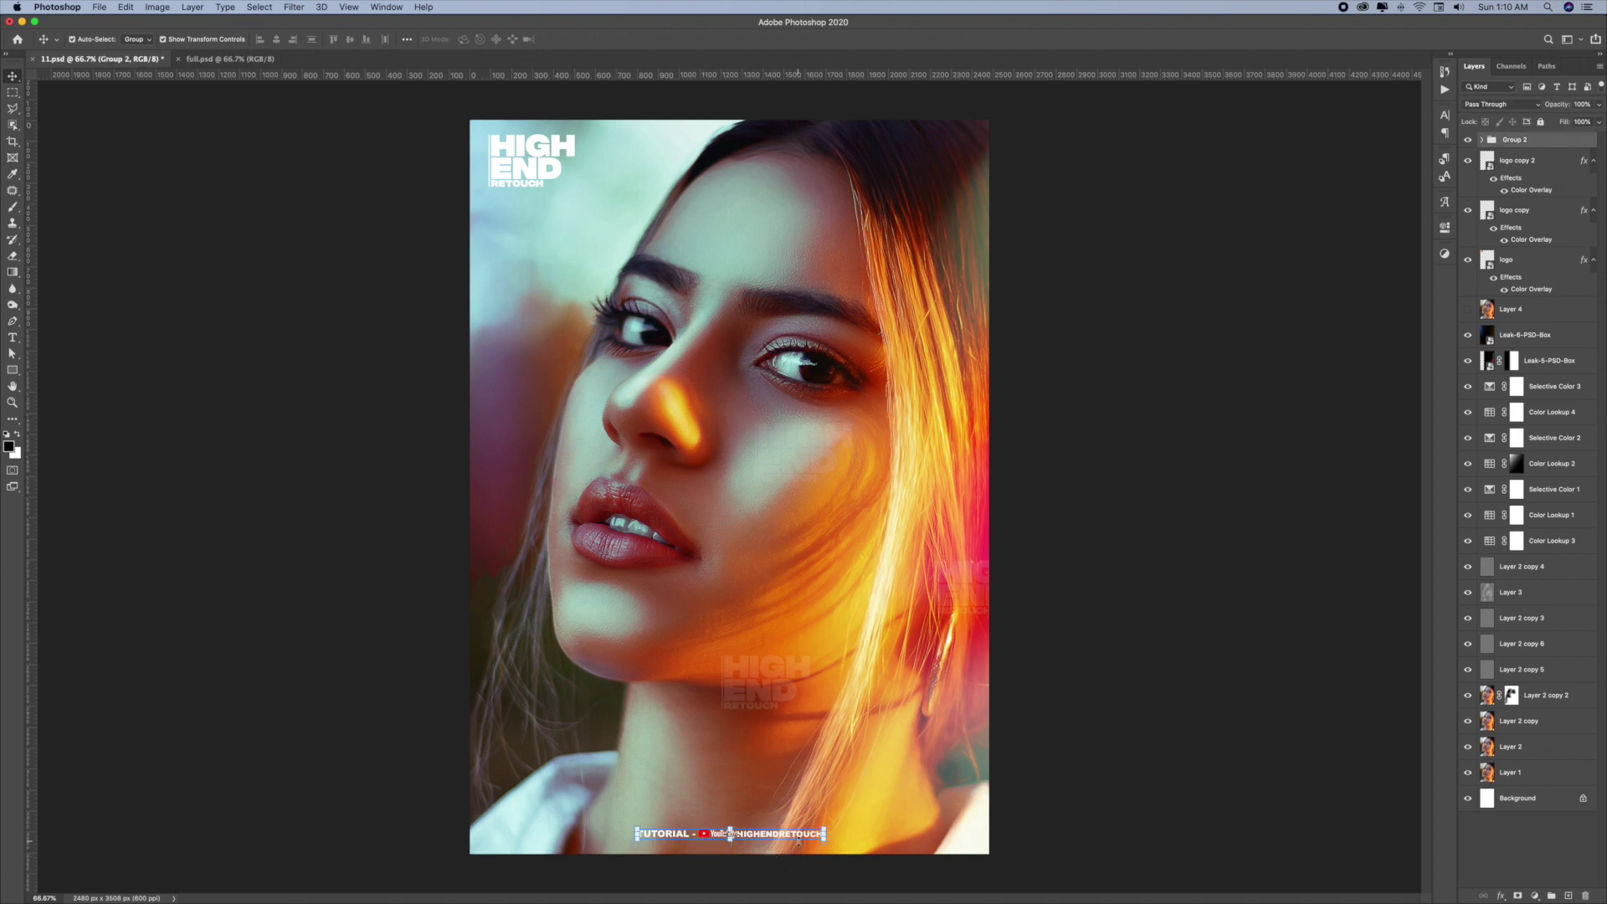
{"action": "left_click", "coordinate": [993, 595]}
- Duplicate the Leak-5 light leak, then delete the copy and save the document
{"action": "left_click", "coordinate": [1518, 360]}
{"action": "left_click_drag", "start_coordinate": [1282, 423], "coordinate": [1278, 386]}
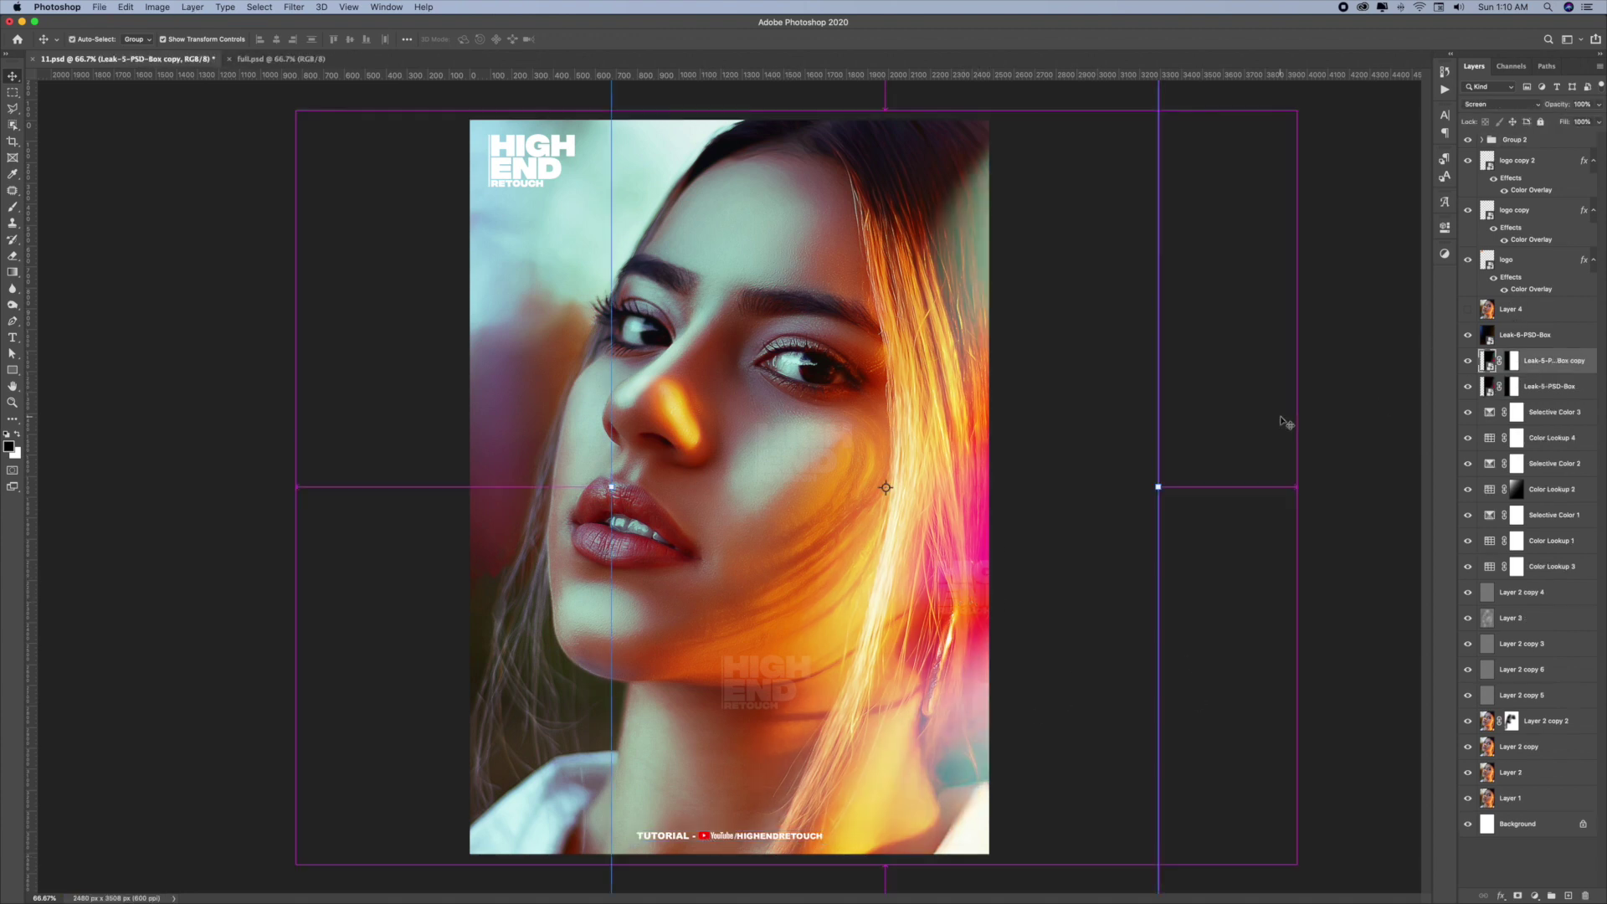
{"action": "left_click", "coordinate": [1278, 386]}
{"action": "key", "text": "ctrl+s"}
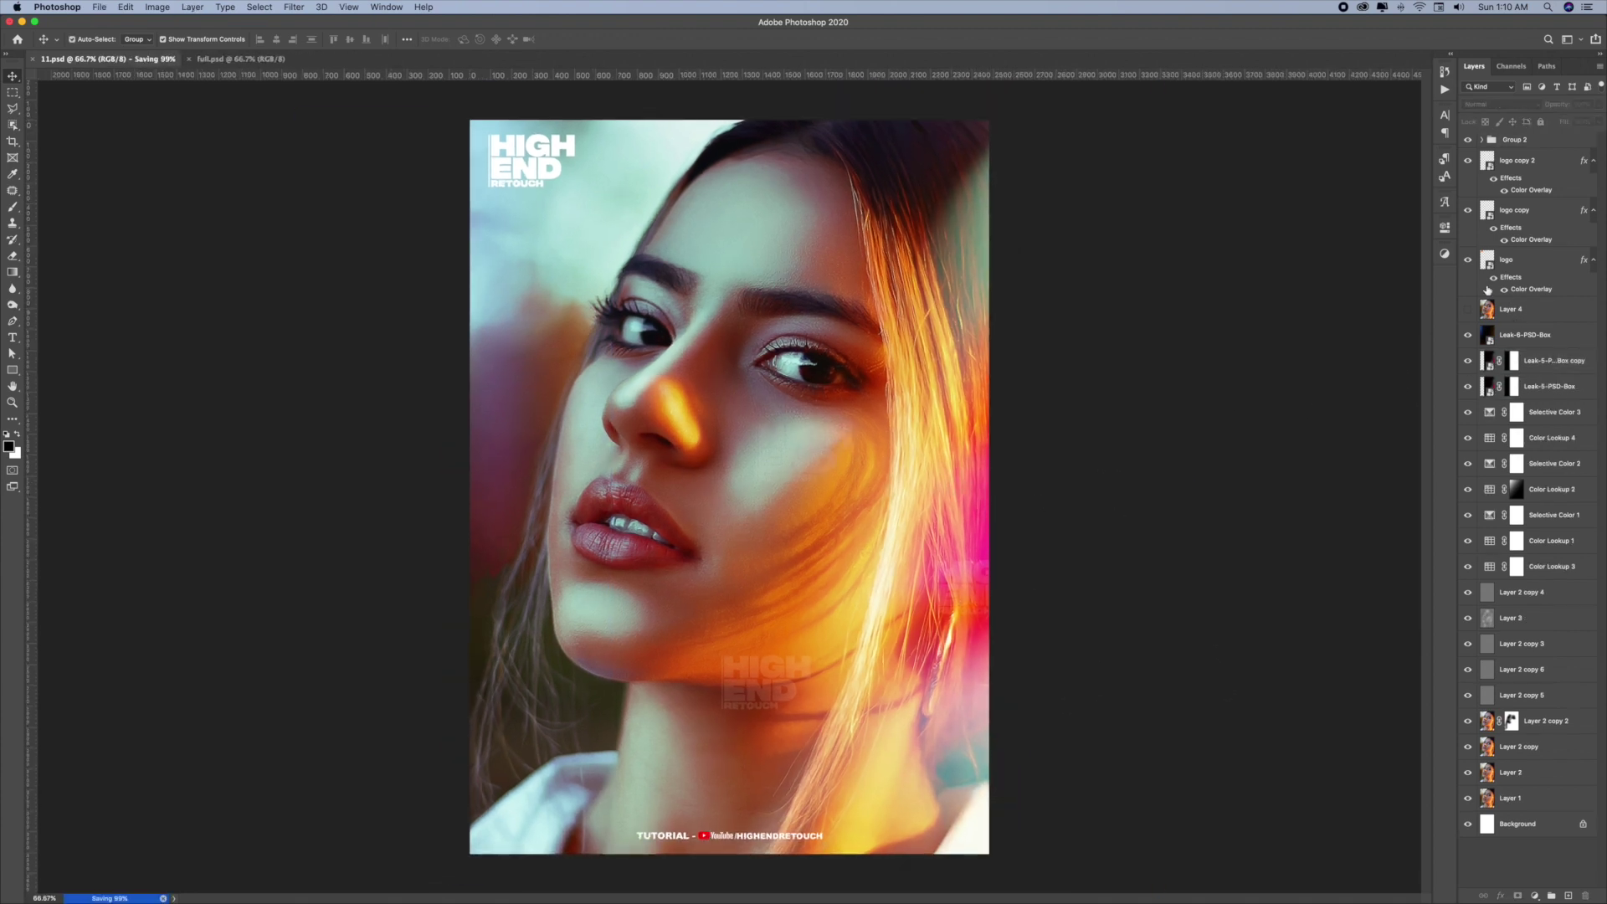
{"action": "left_click", "coordinate": [1467, 360]}
{"action": "key", "text": "Delete"}
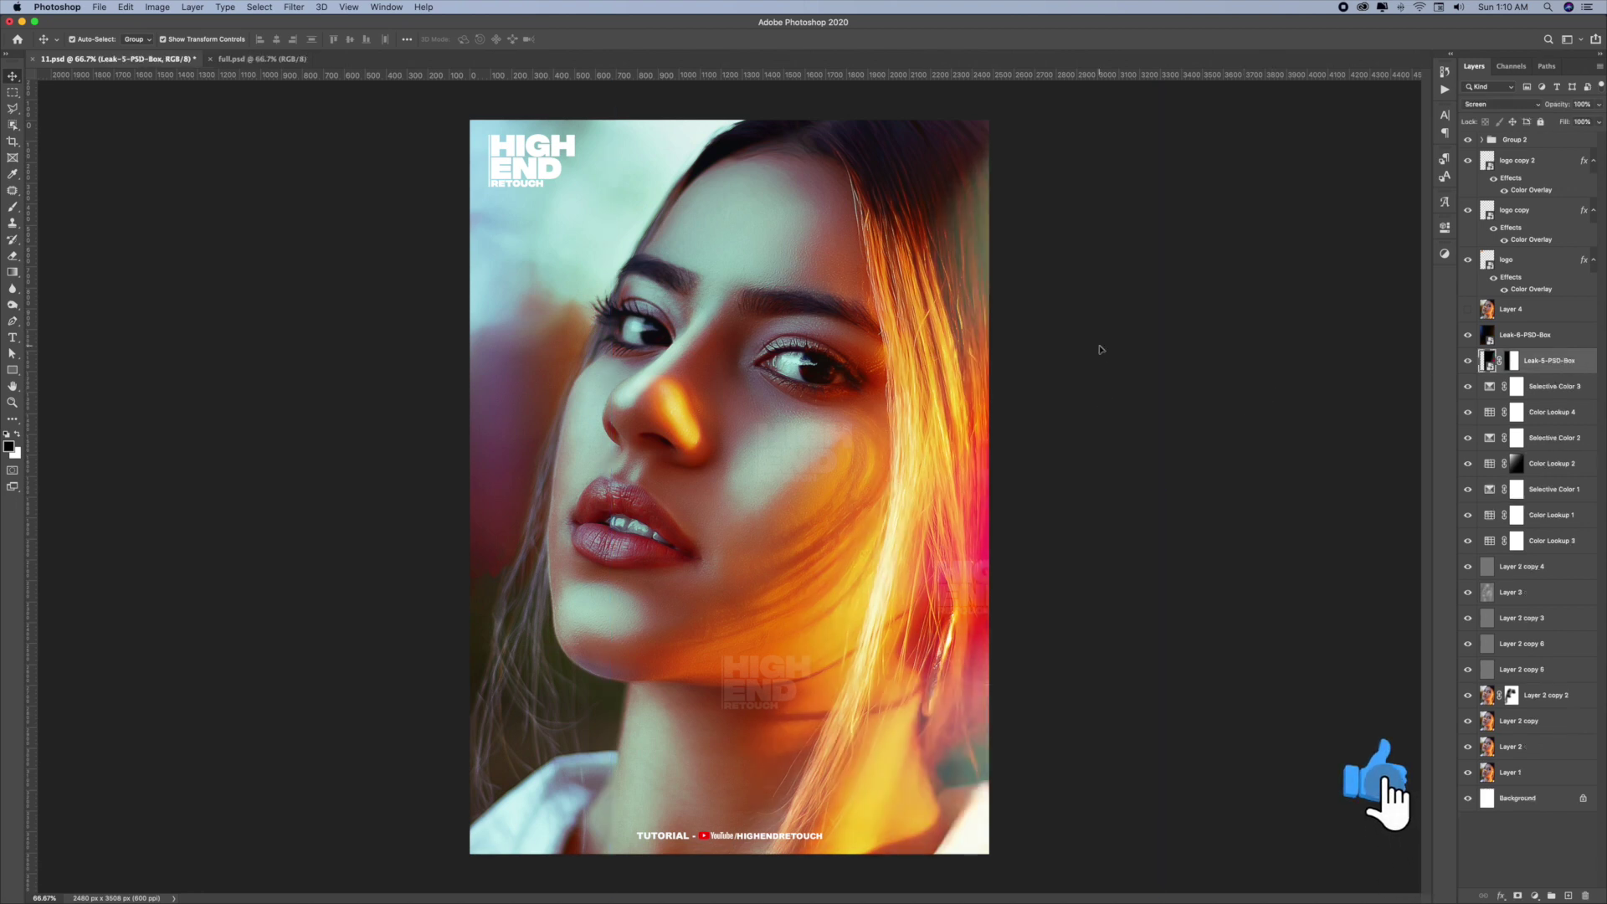
{"action": "key", "text": "ctrl+s"}
- Add Selective Color 4 with Cyans set to Cyan +100, Magenta -81, Yellow -75
{"action": "left_click", "coordinate": [1534, 896]}
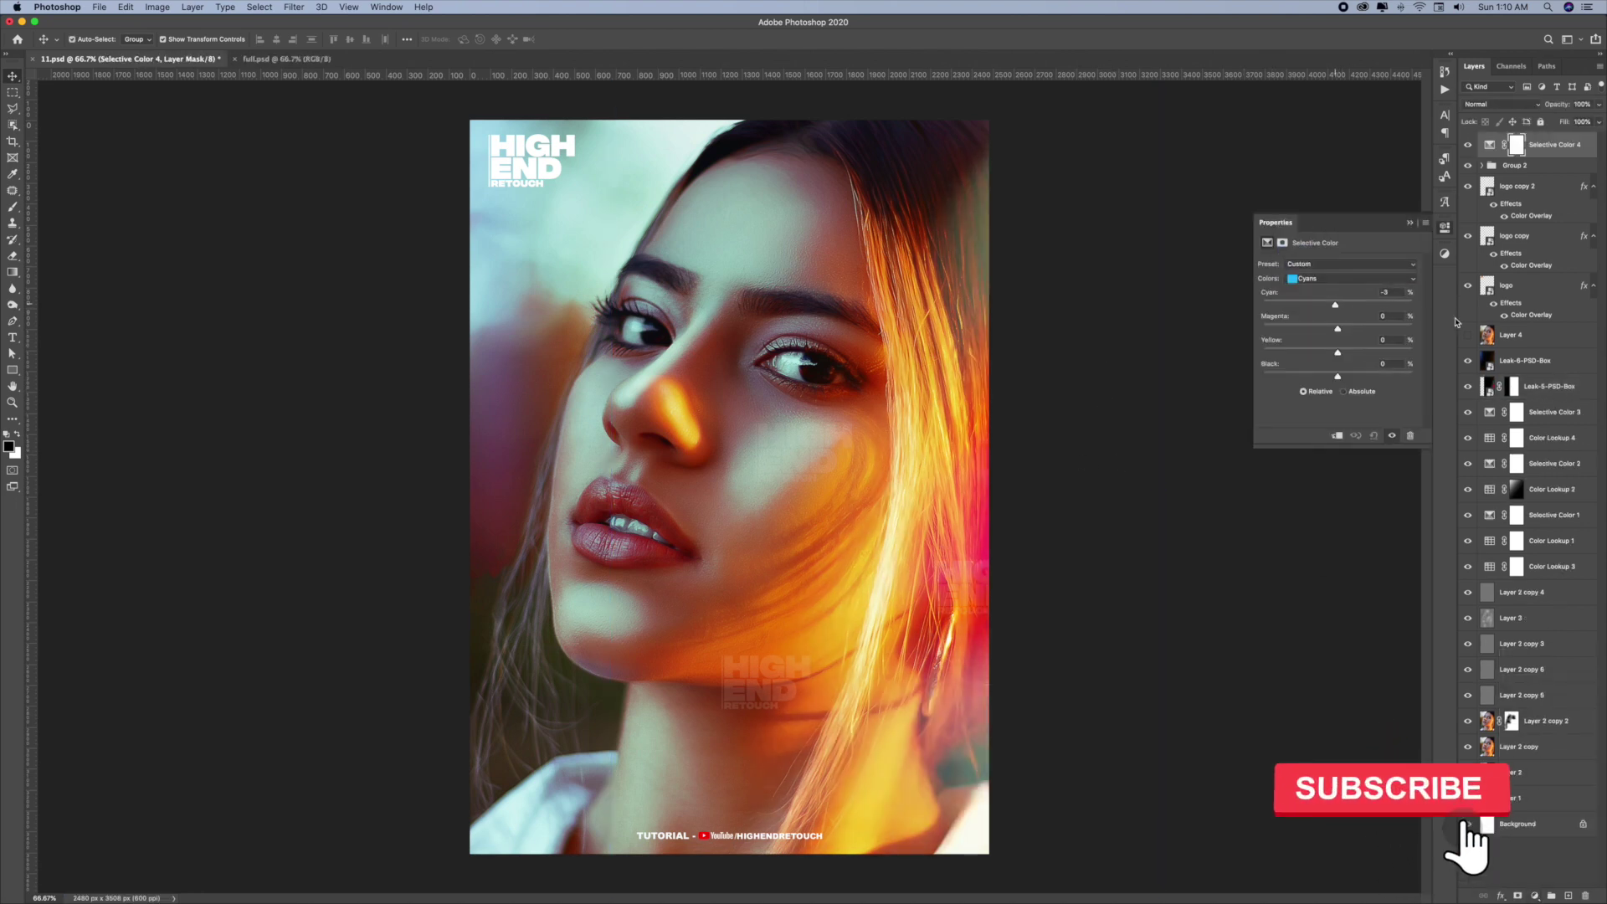
{"action": "mouse_move", "coordinate": [1338, 329]}
{"action": "left_mouse_down"}
{"action": "mouse_move", "coordinate": [1292, 329]}
{"action": "mouse_move", "coordinate": [1261, 352]}
{"action": "left_mouse_up"}
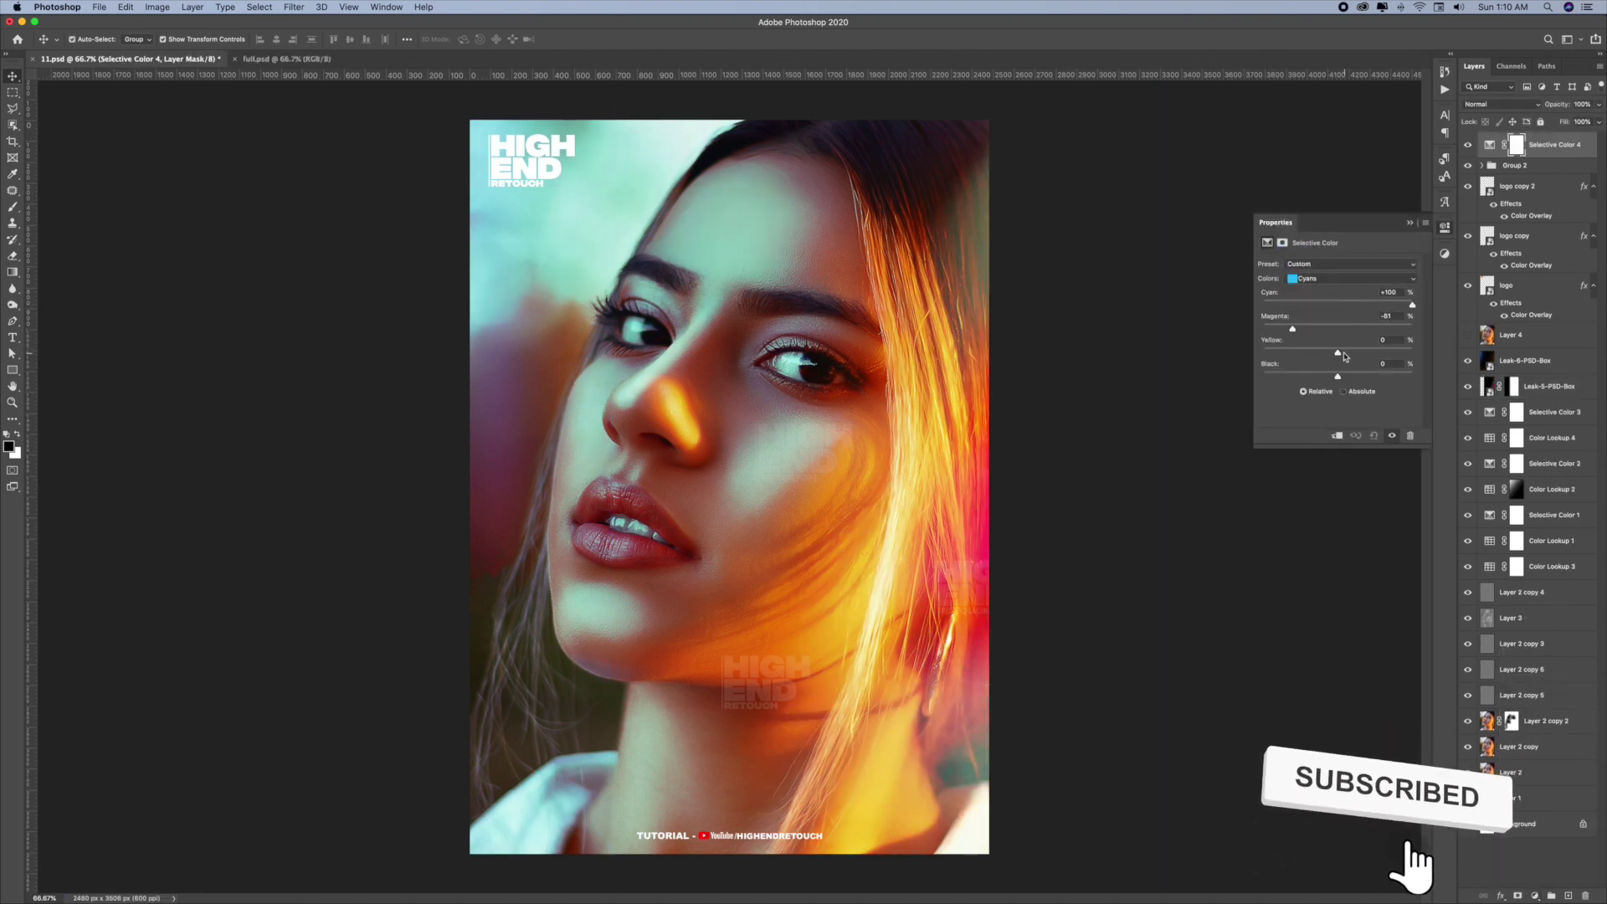
{"action": "left_click_drag", "start_coordinate": [1412, 352], "coordinate": [1289, 352]}
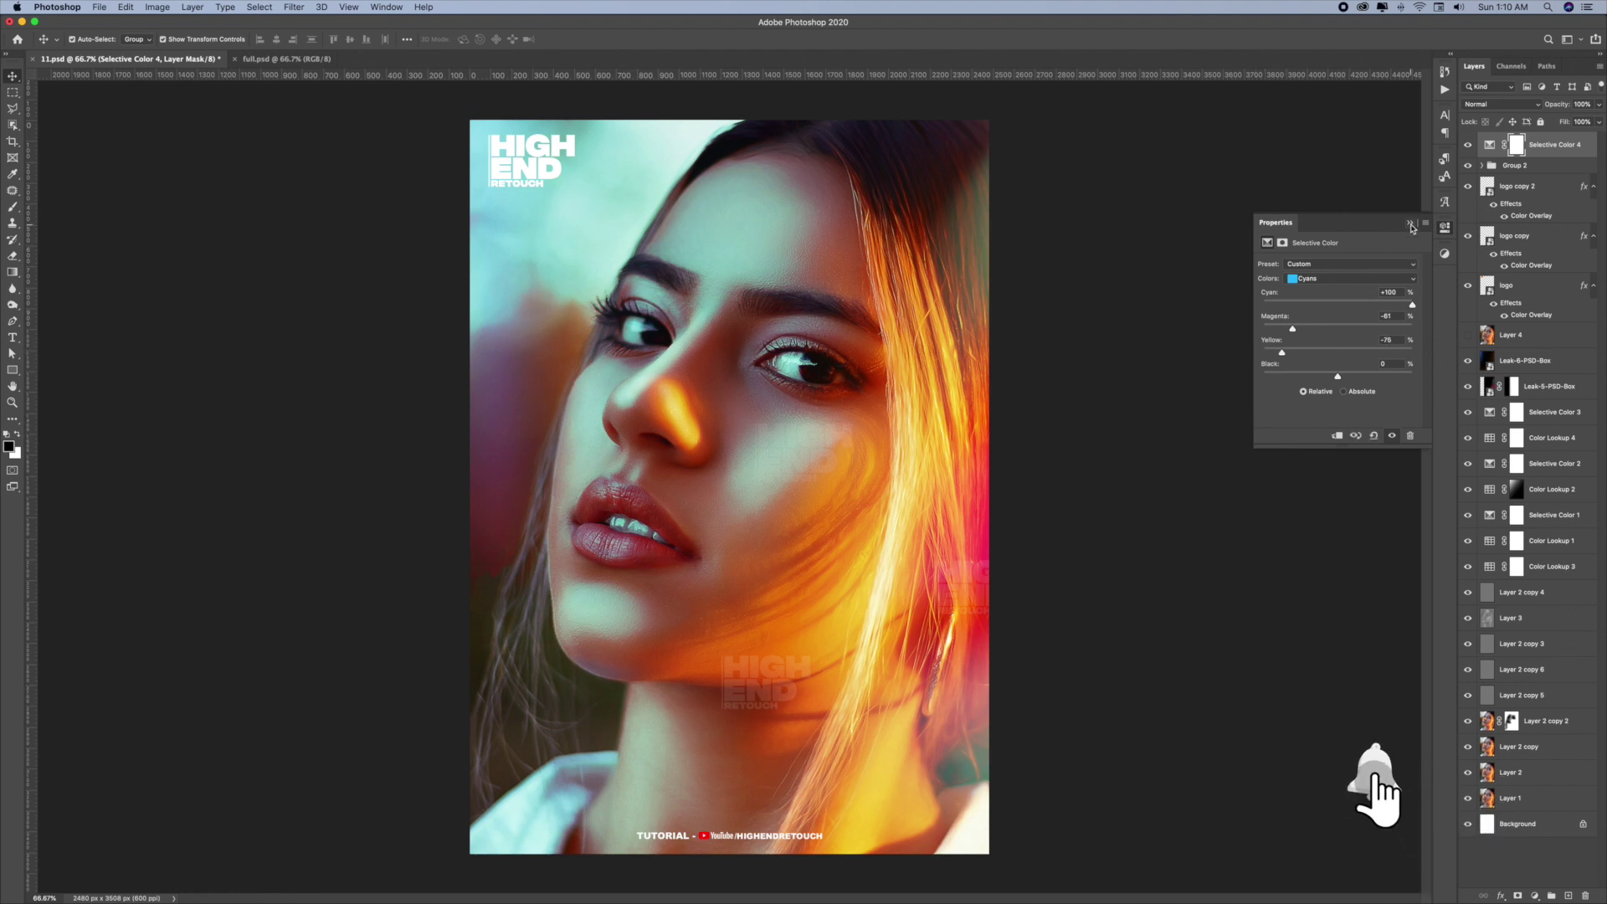
{"action": "left_click", "coordinate": [1411, 224]}
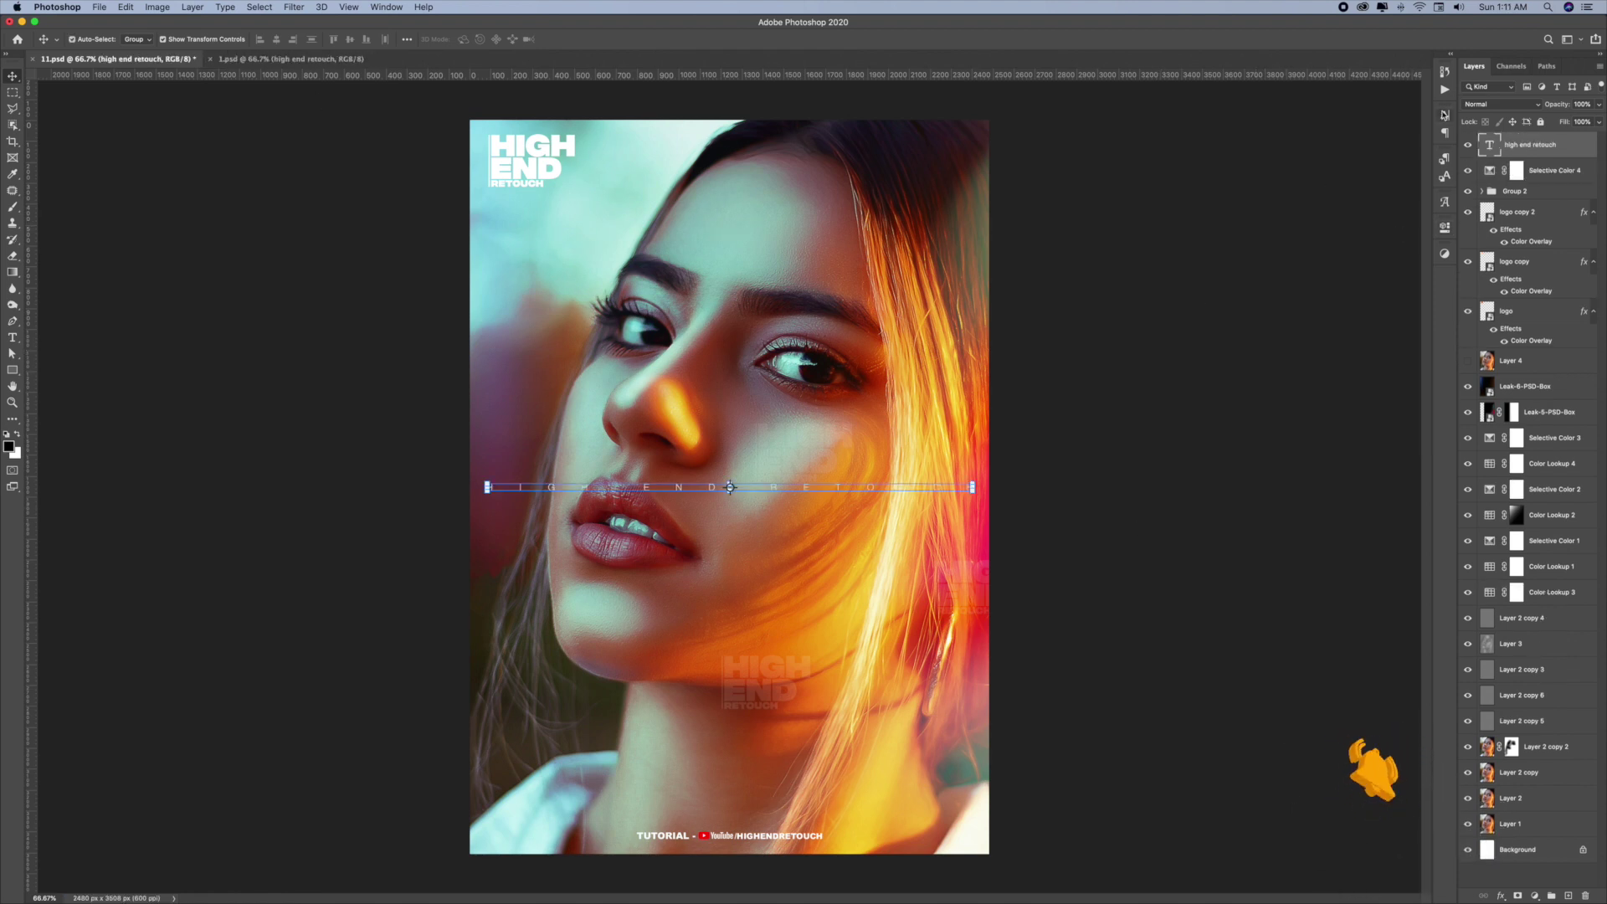
- Set the spaced 'high end retouch' title to 8 pt and drag it just above the credit
{"action": "left_click", "coordinate": [1444, 115]}
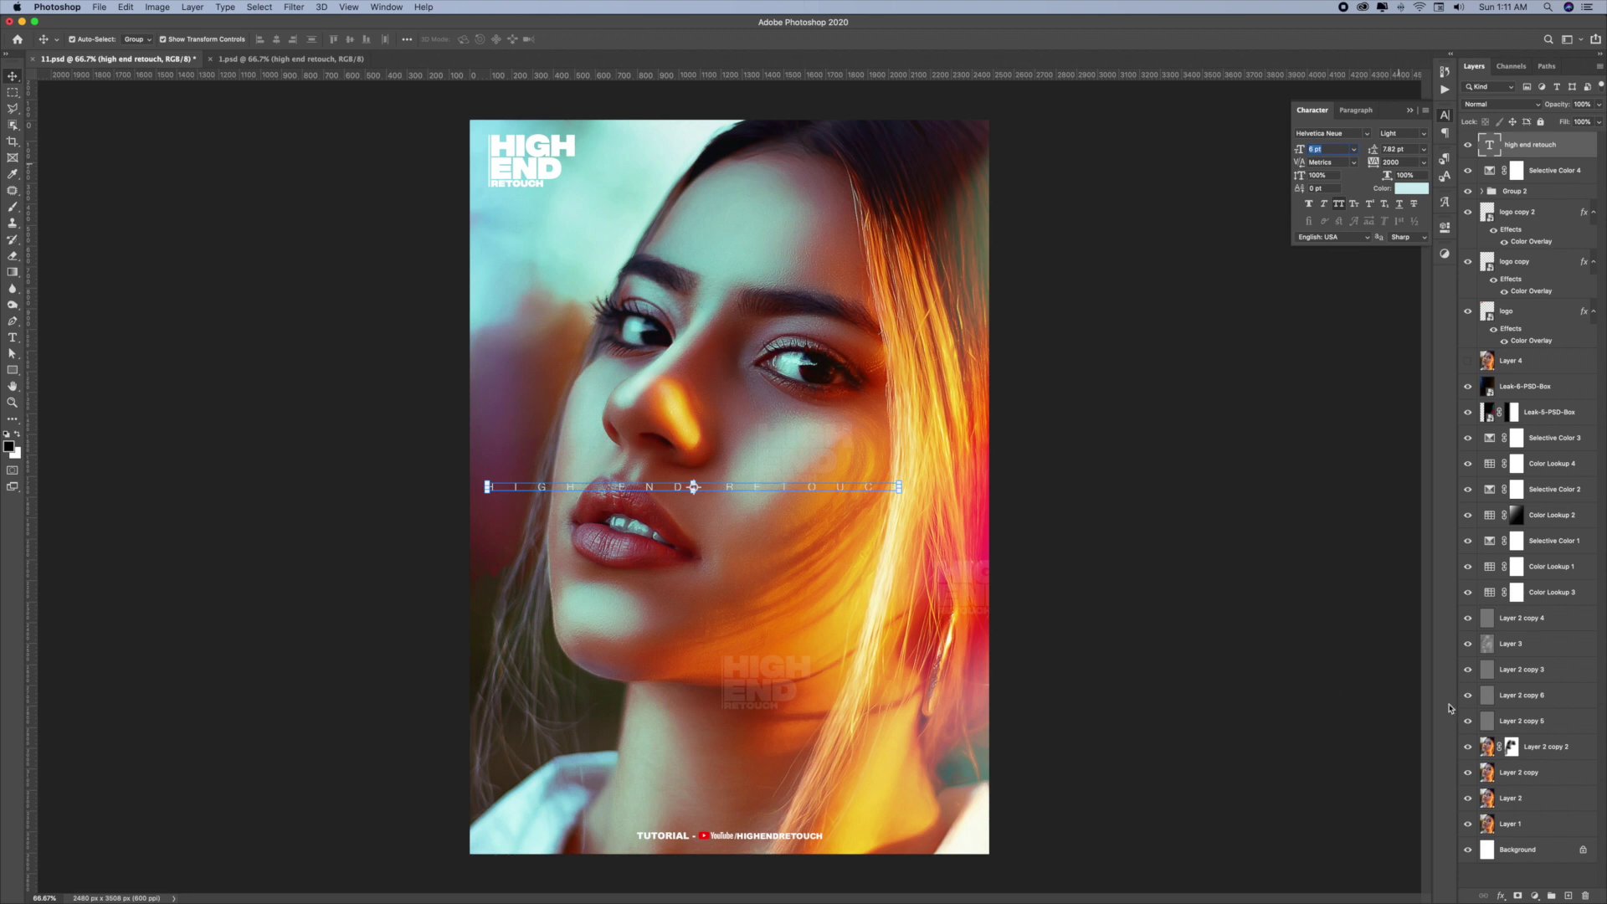
{"action": "type", "text": "8"}
{"action": "key", "text": "Return"}
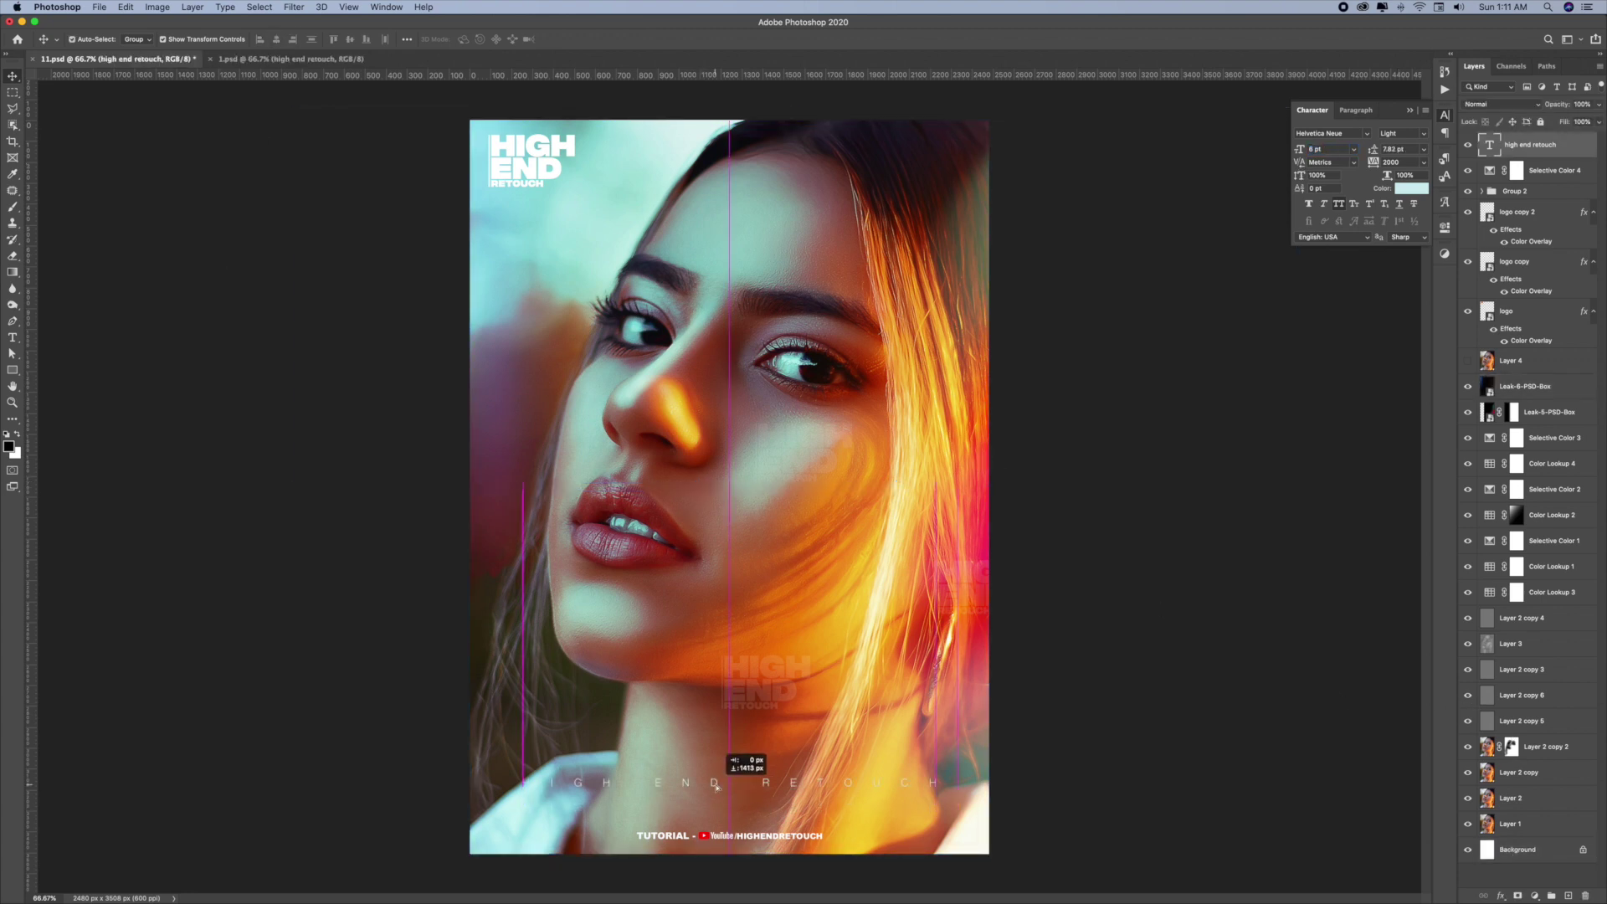
{"action": "left_click_drag", "start_coordinate": [717, 786], "coordinate": [729, 726]}
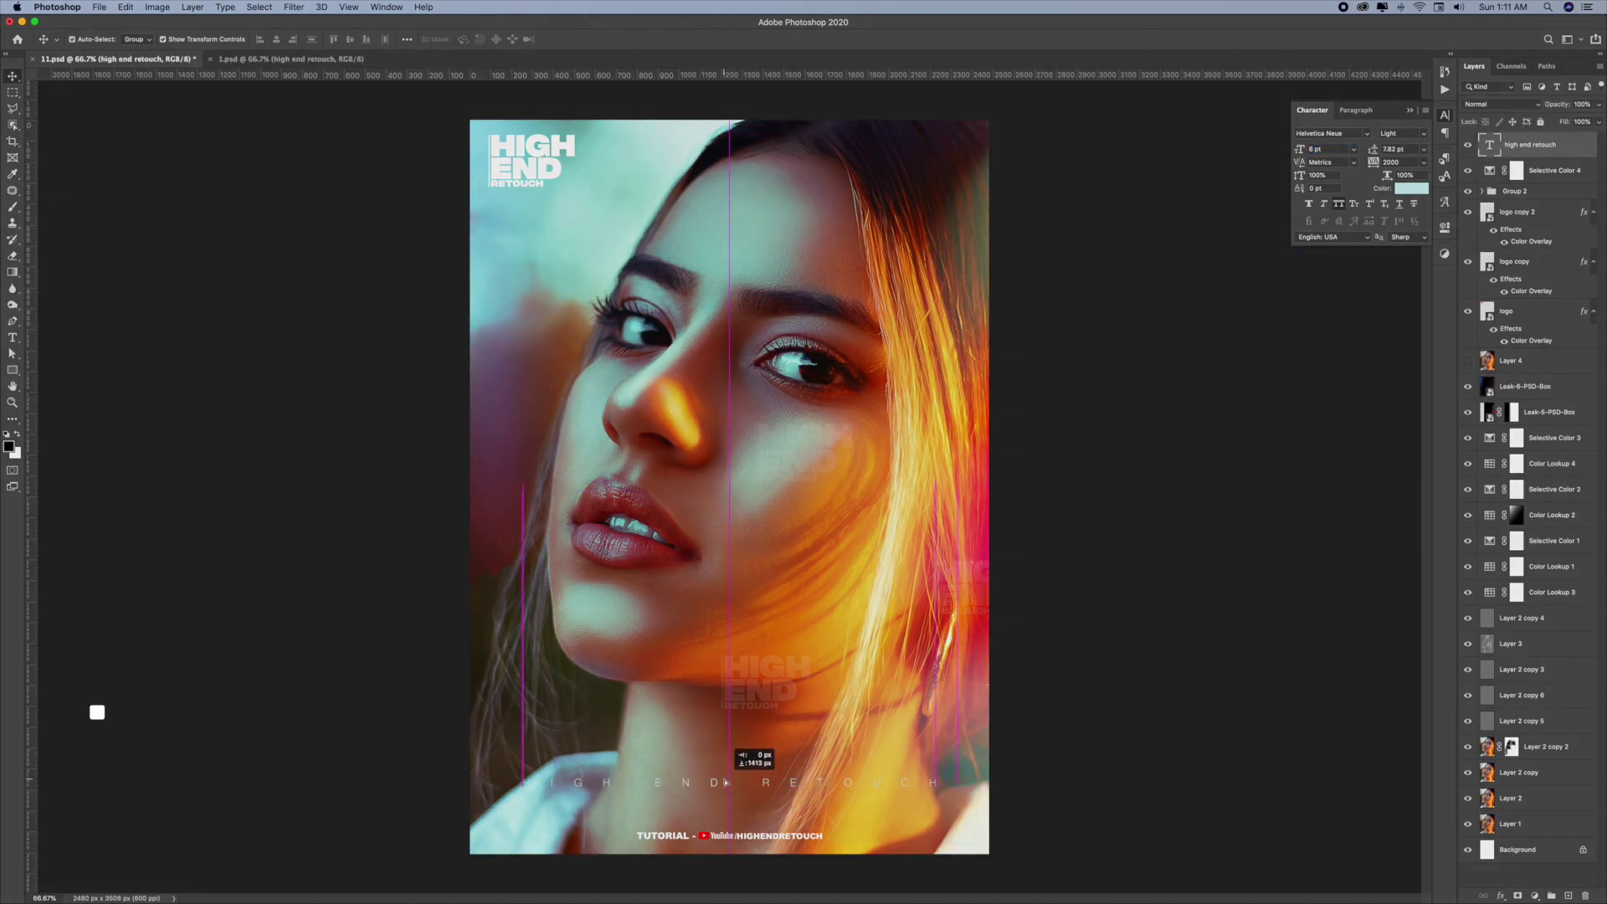